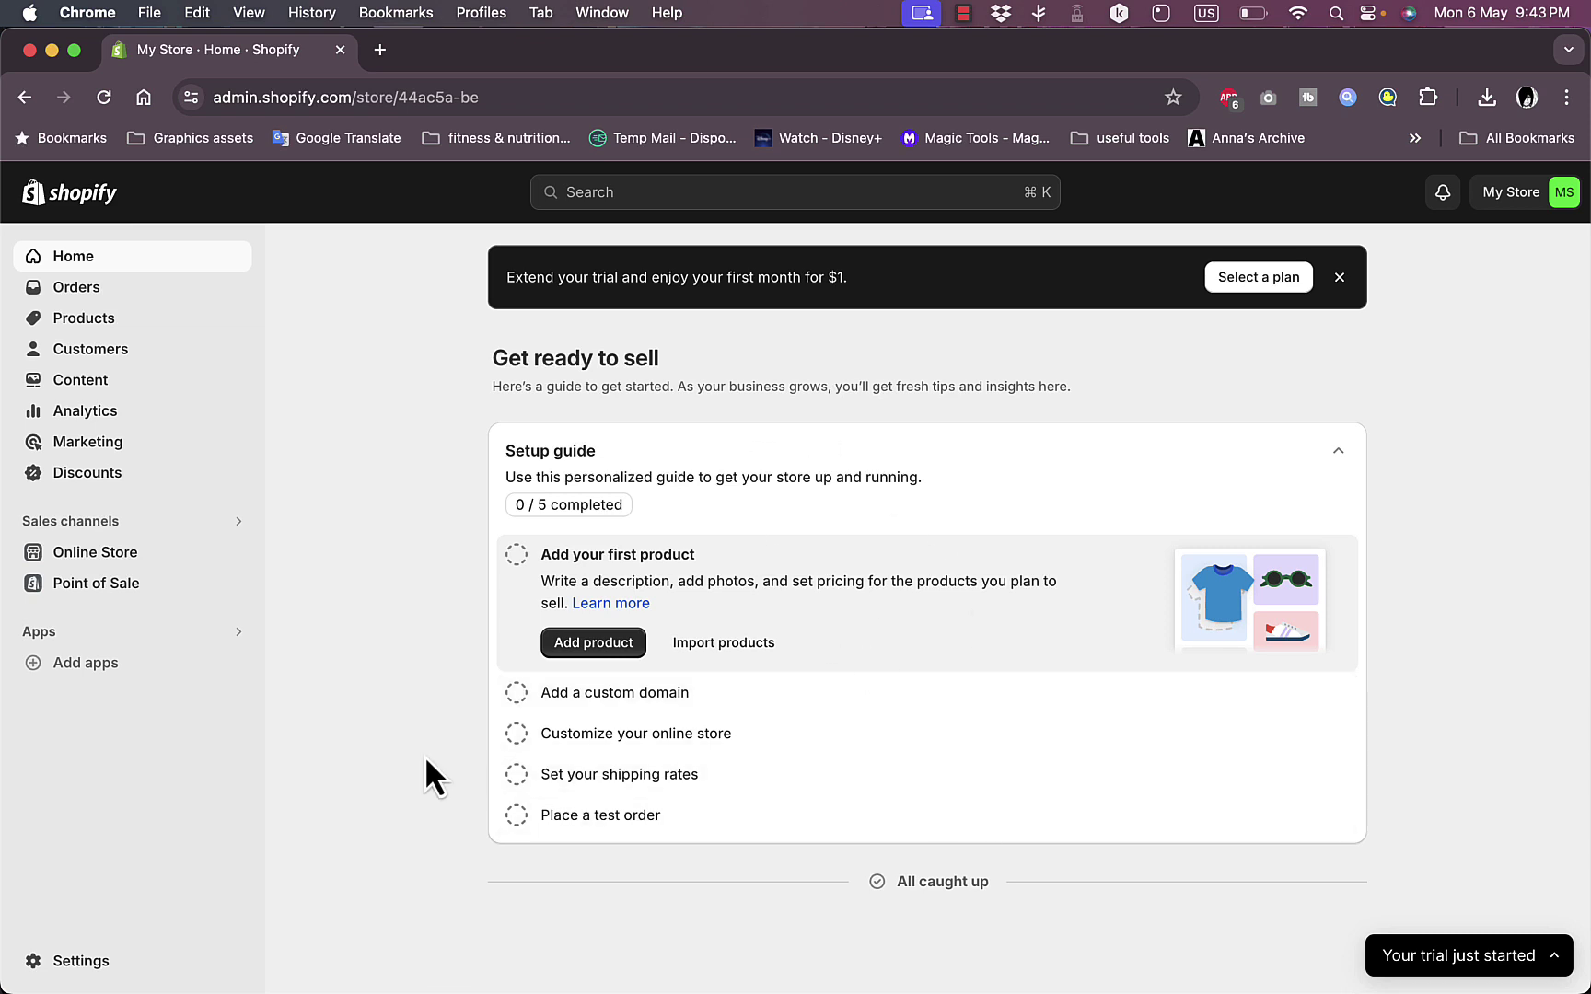
- From recommended apps, search the Shopify App Store for 'track' and pick the track123 suggestion
left_click(117, 661)
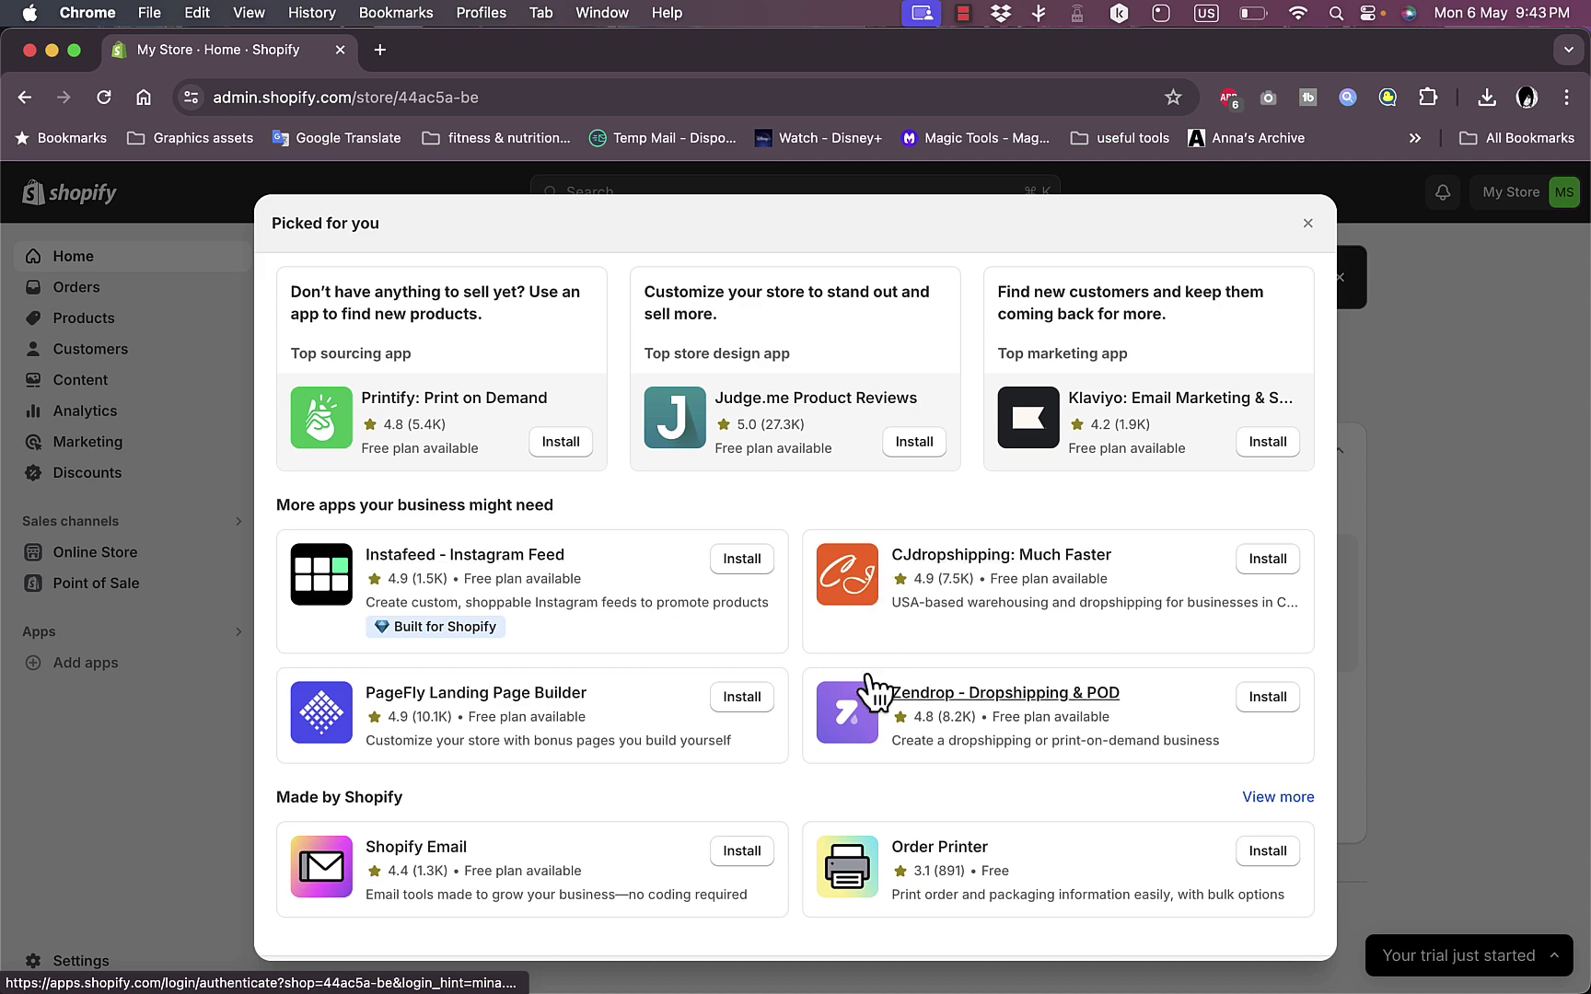
scroll(875, 692, "down", 1)
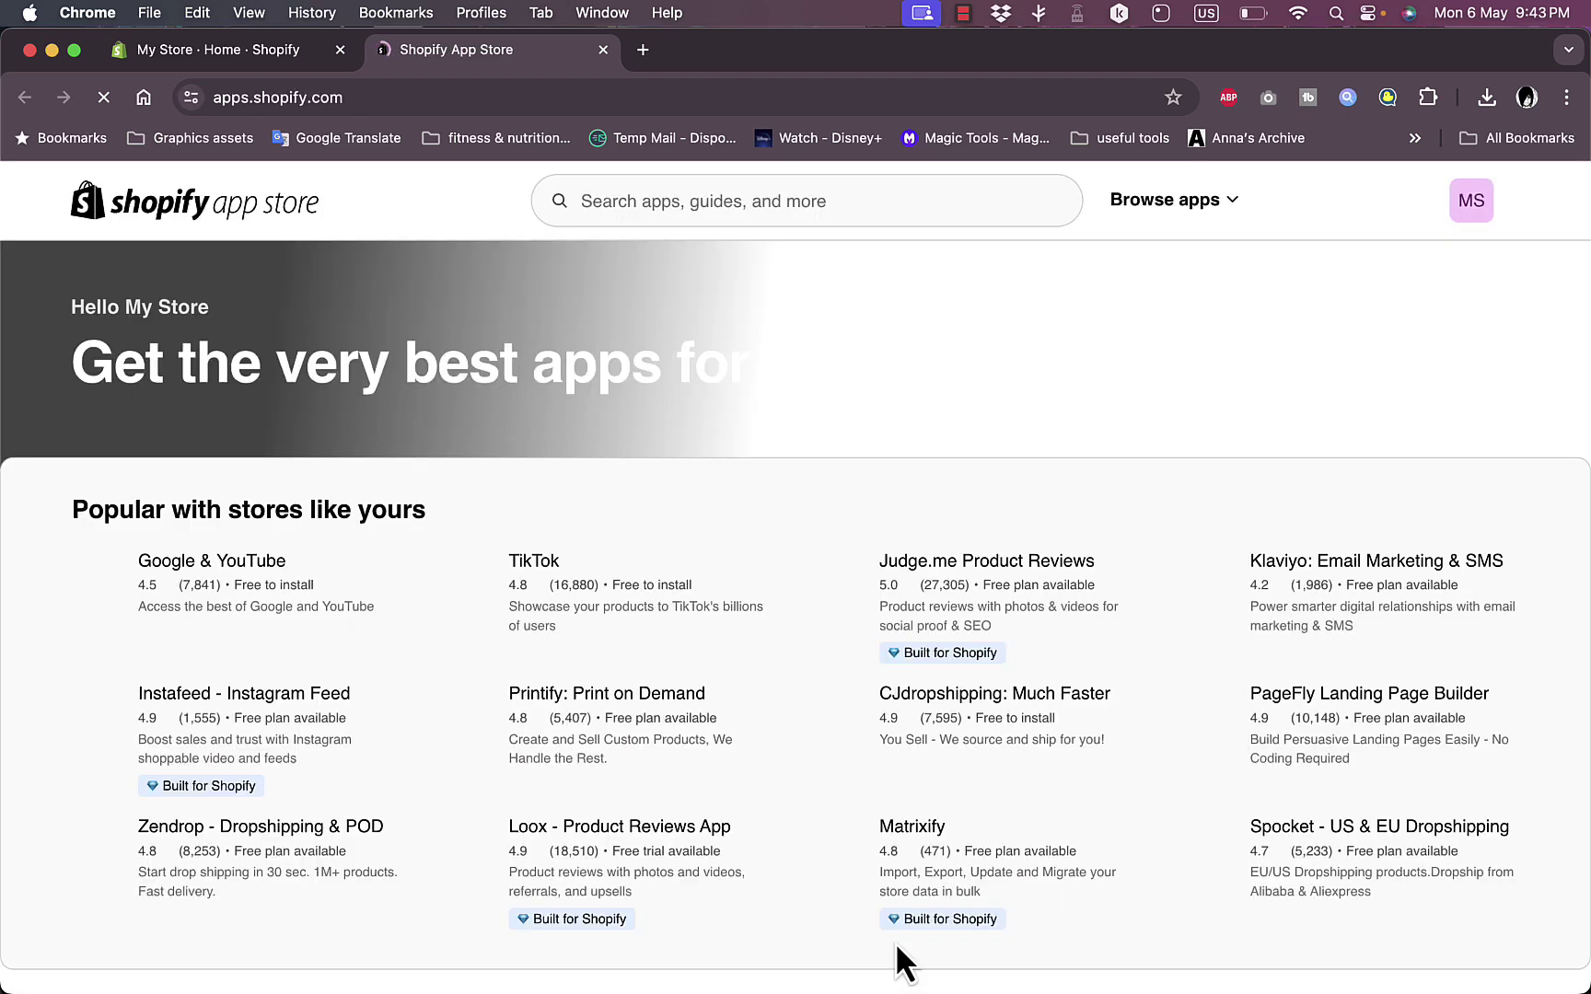
left_click(811, 210)
type("trav")
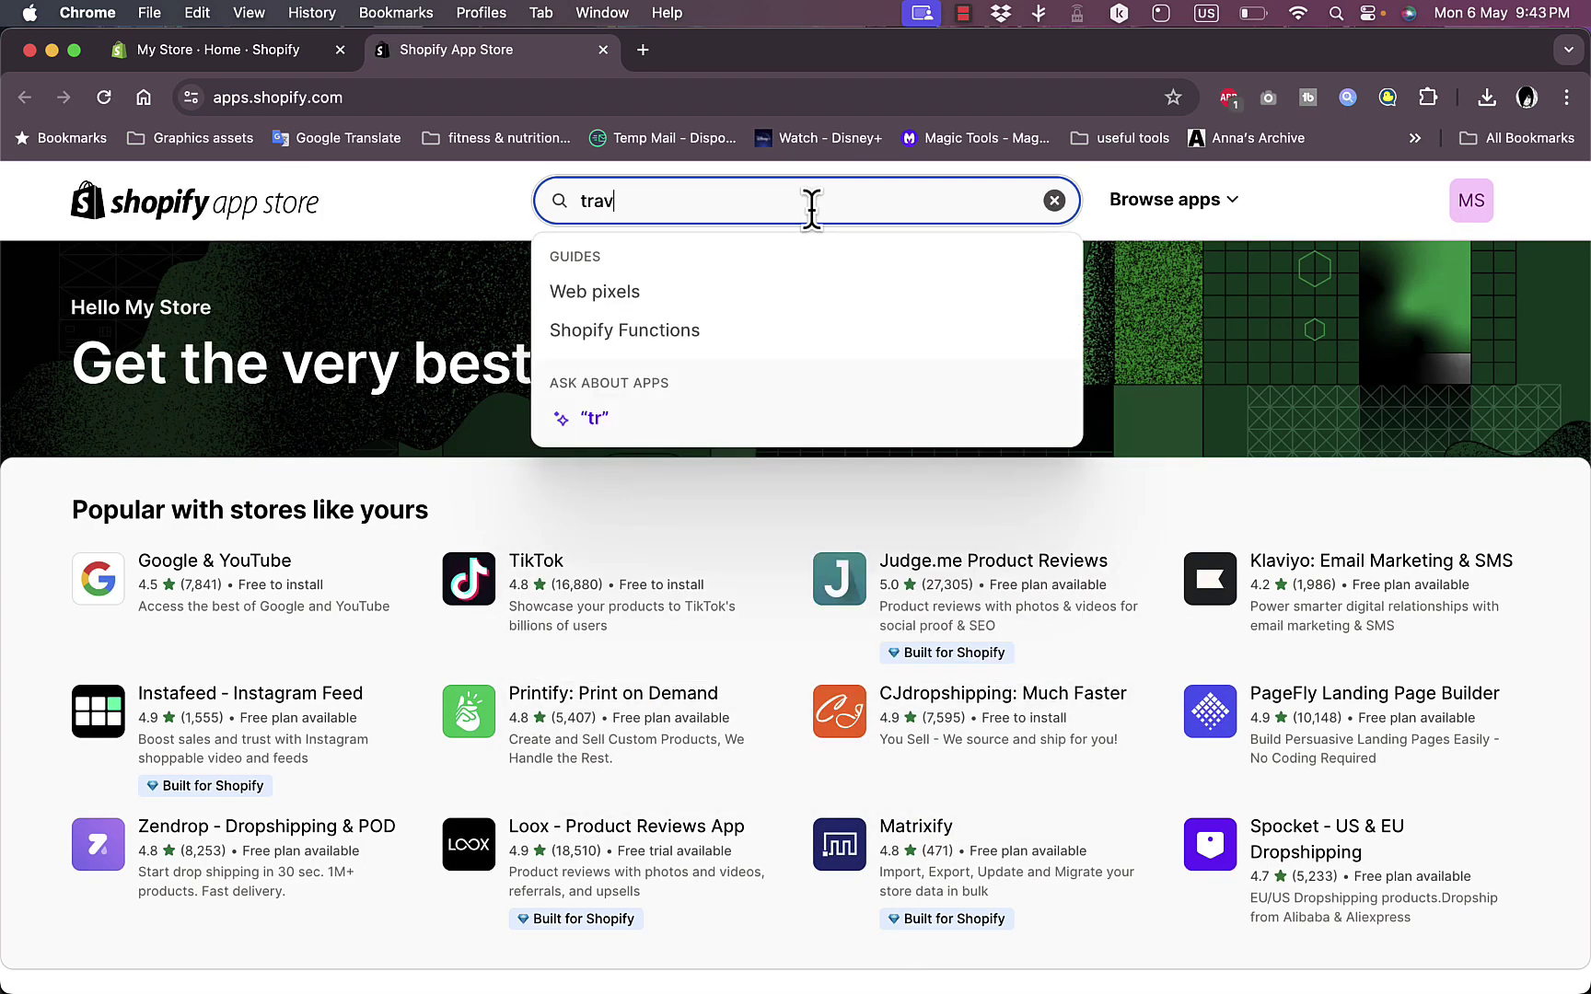
key("BackSpace")
type("ck")
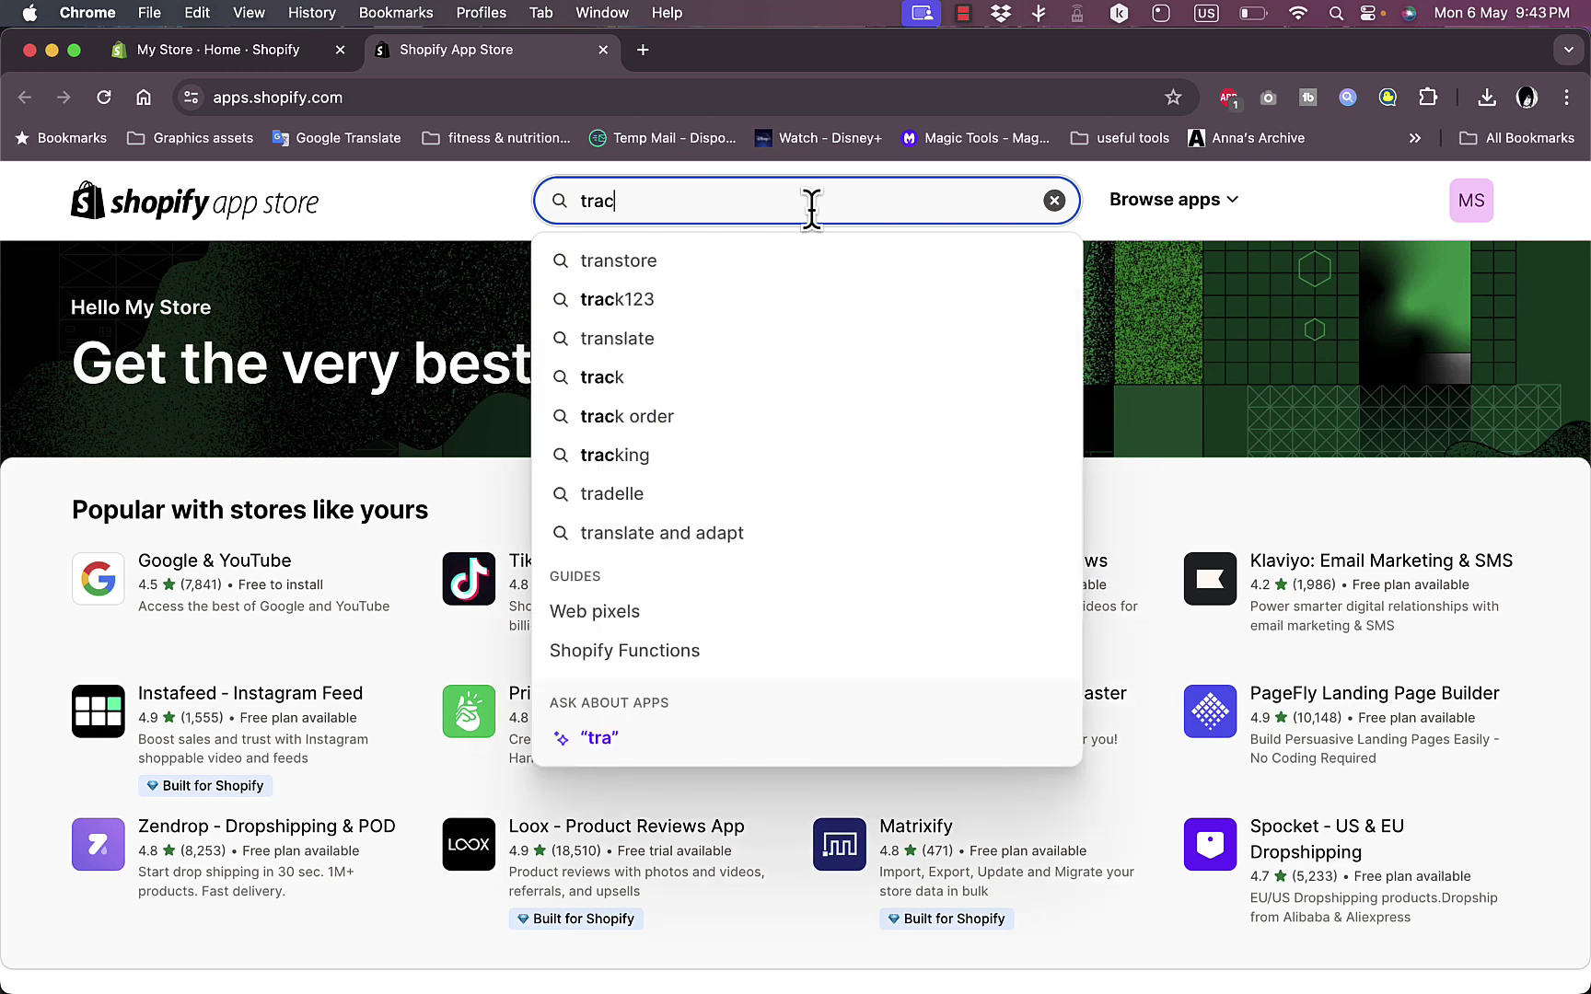
left_click(764, 263)
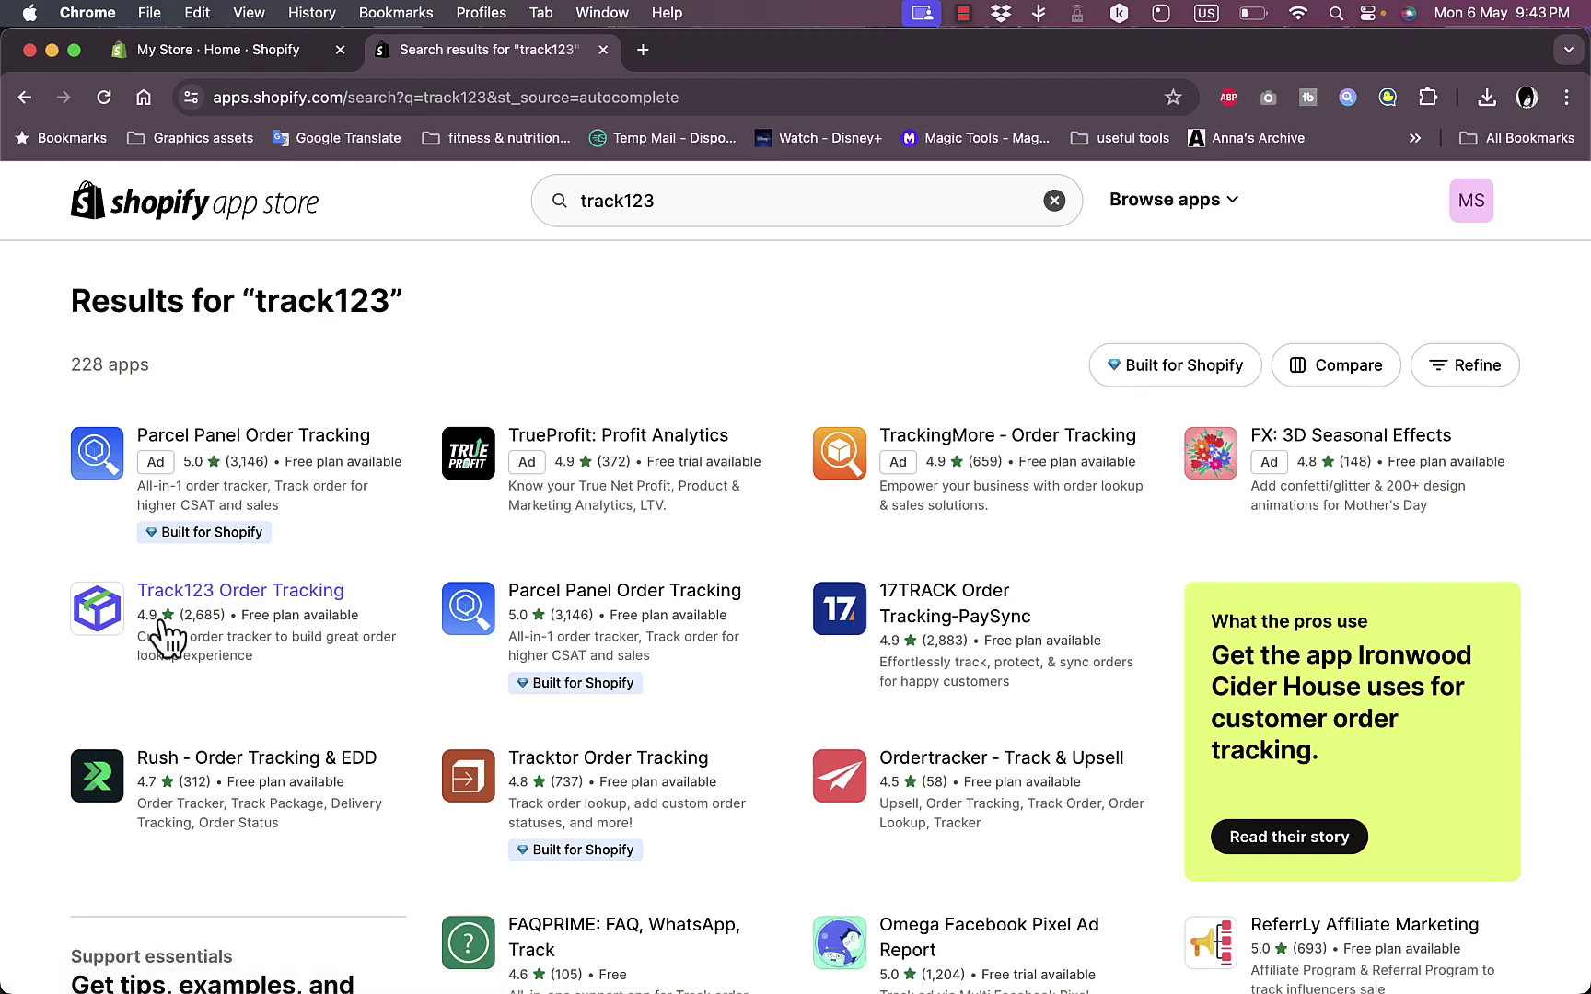
- Open the Track123 Order Tracking listing and read through its description and pricing
left_click(296, 590)
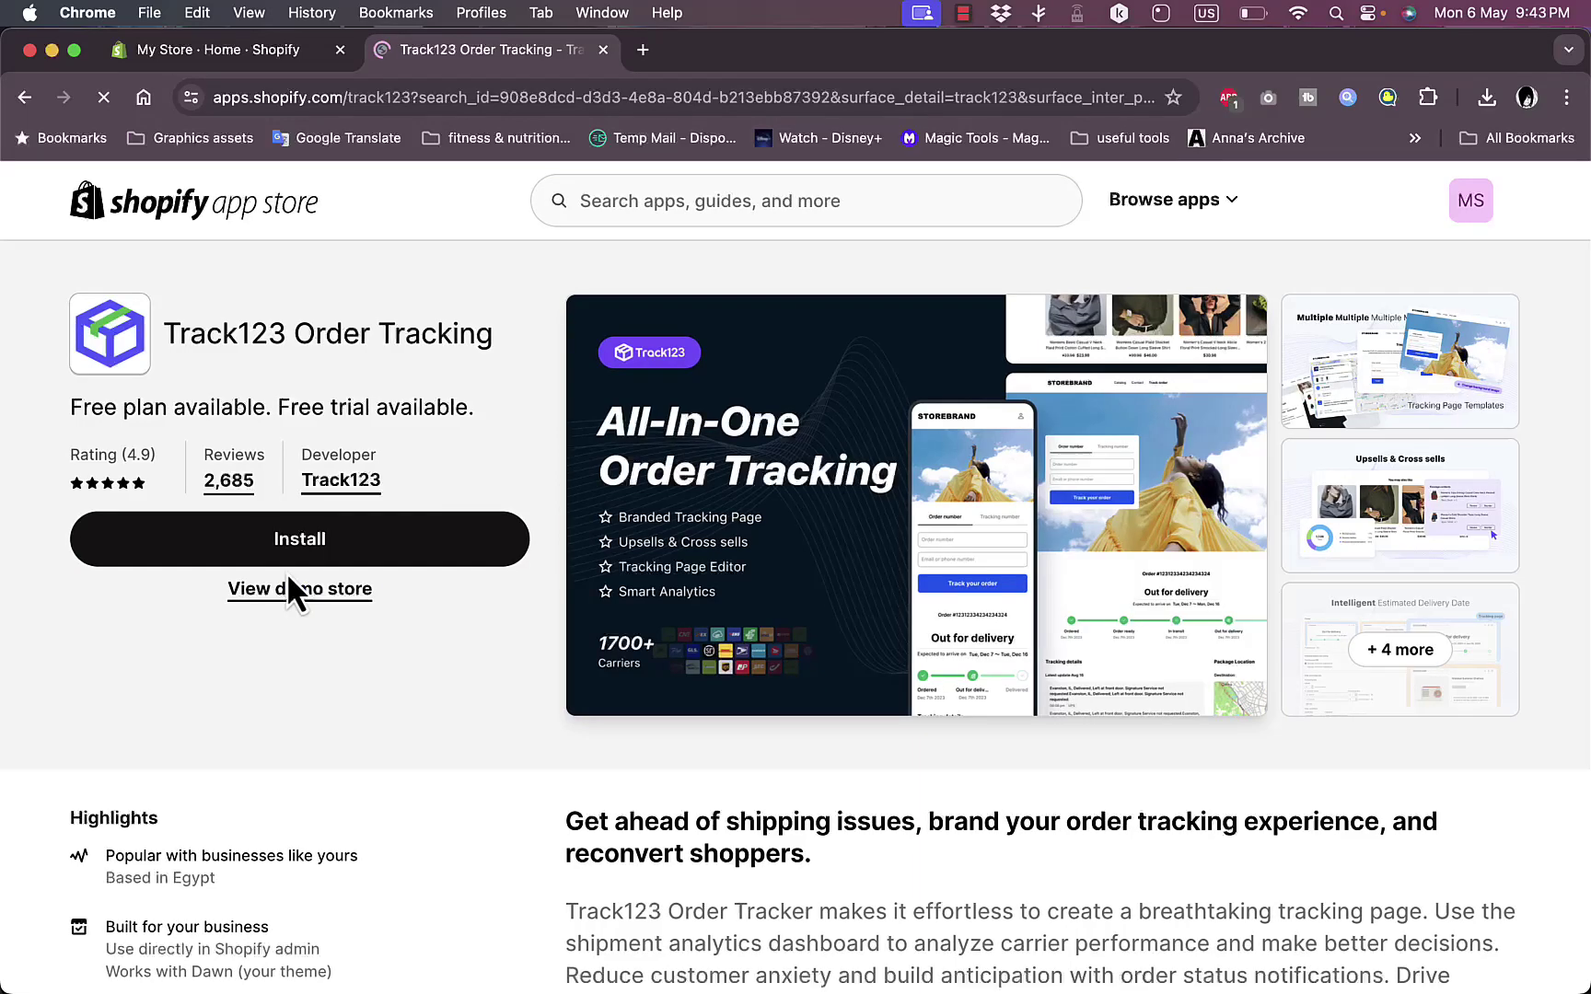
scroll(829, 690, "down", 1)
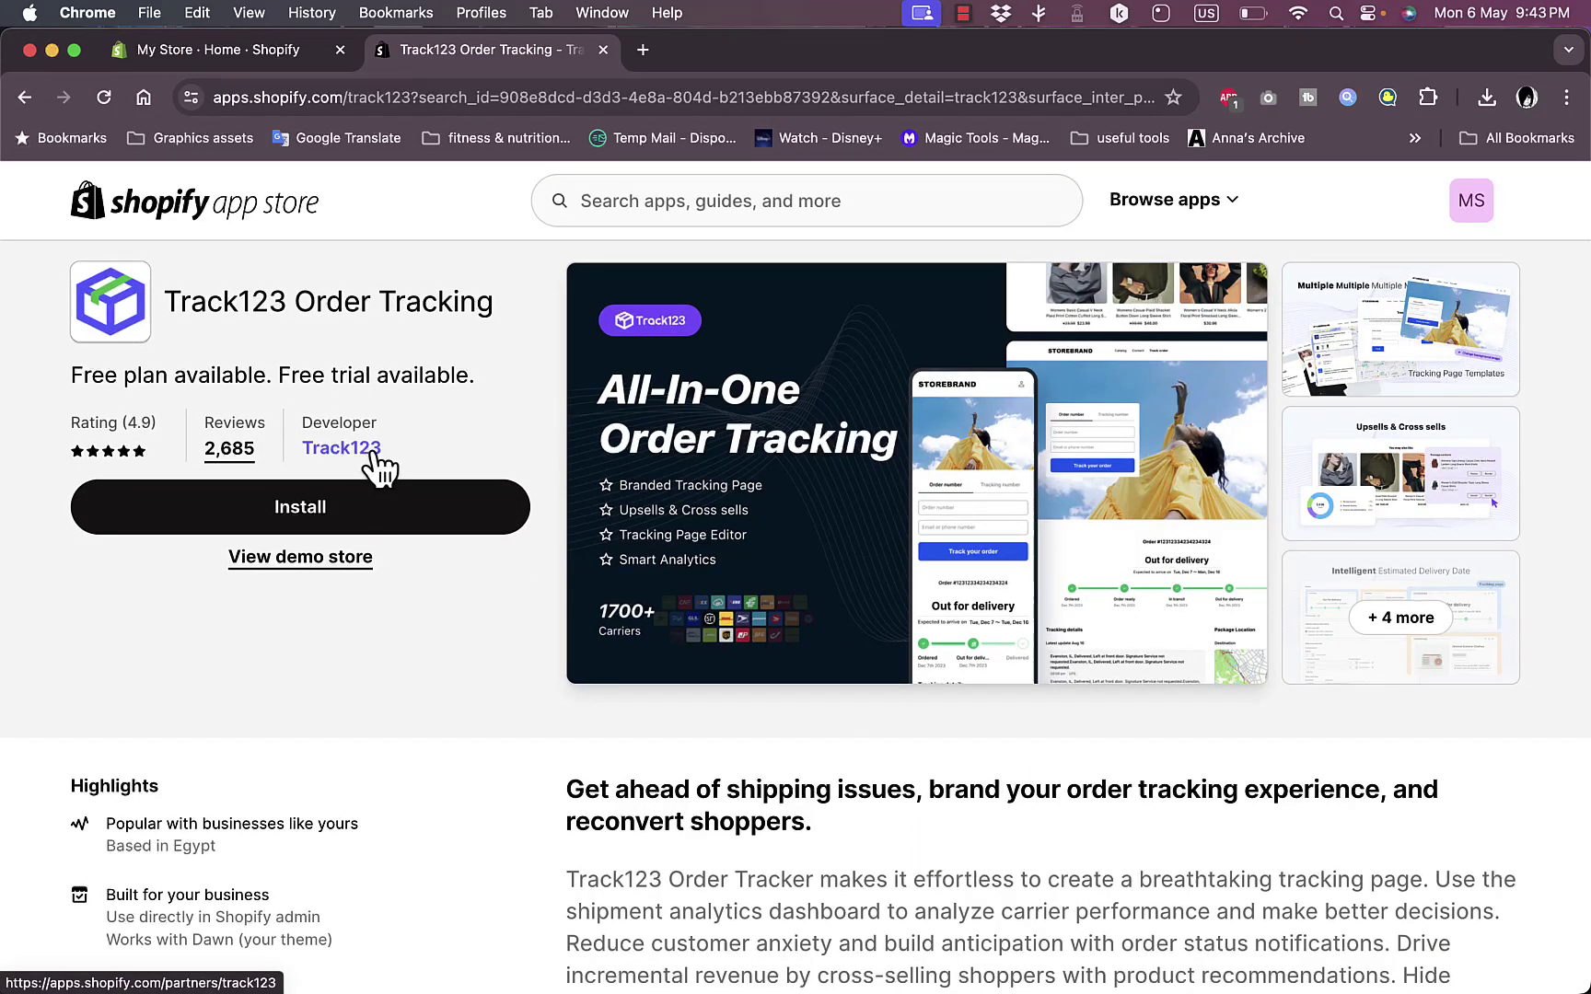
scroll(1203, 589, "down", 5)
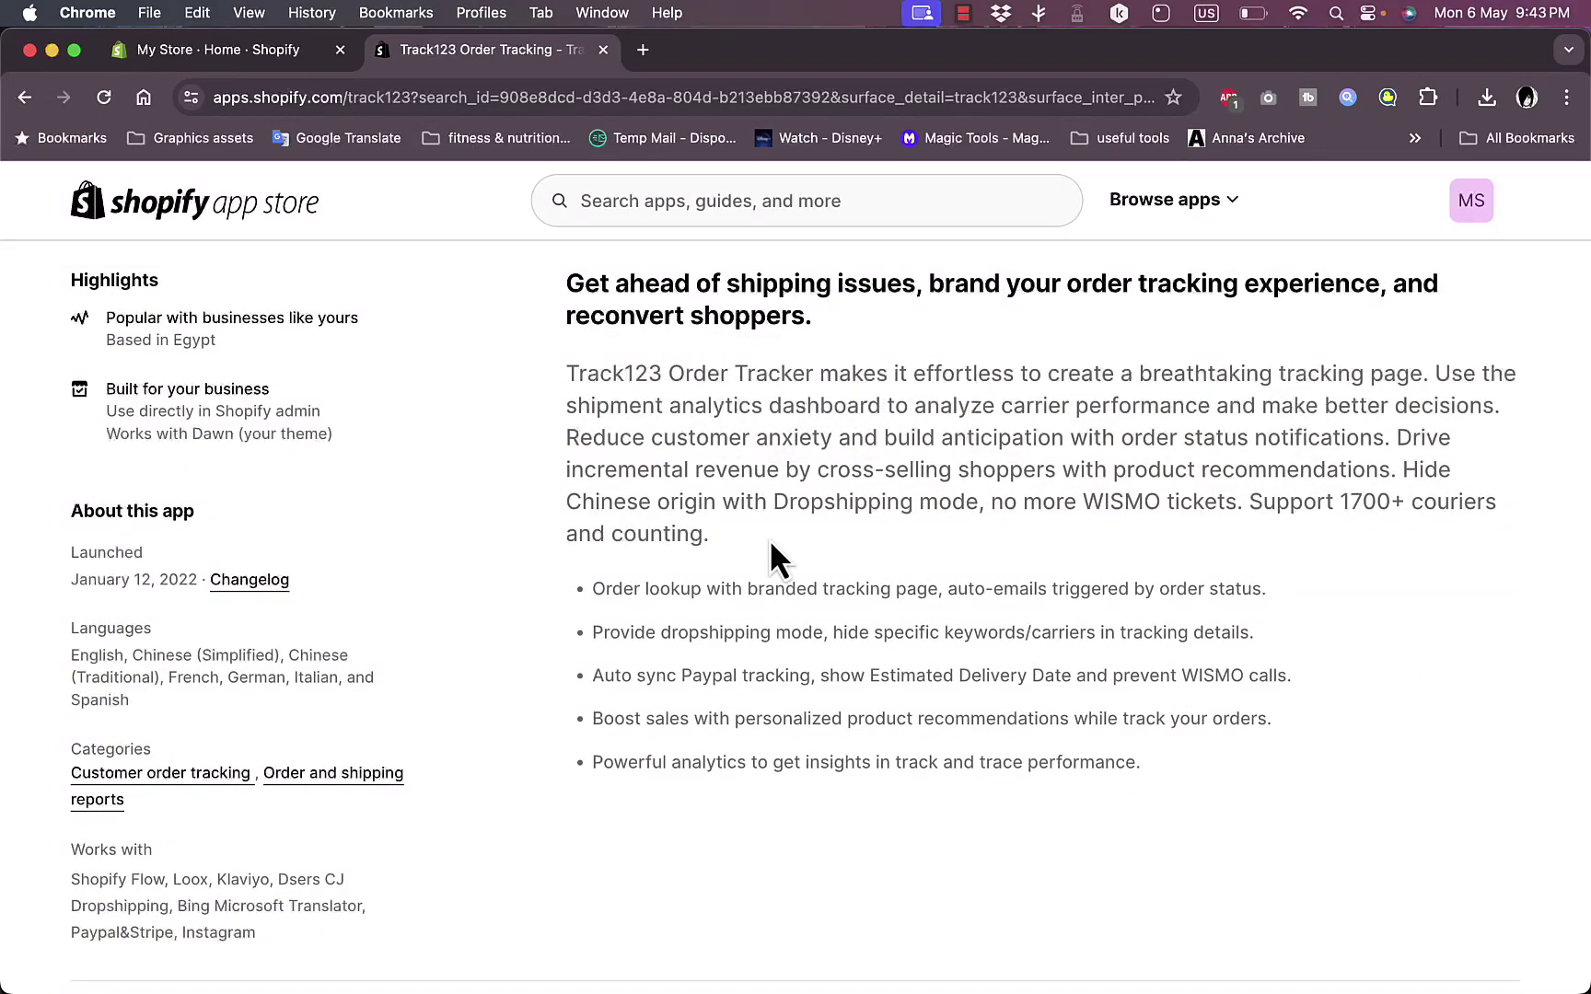
scroll(770, 539, "down", 2)
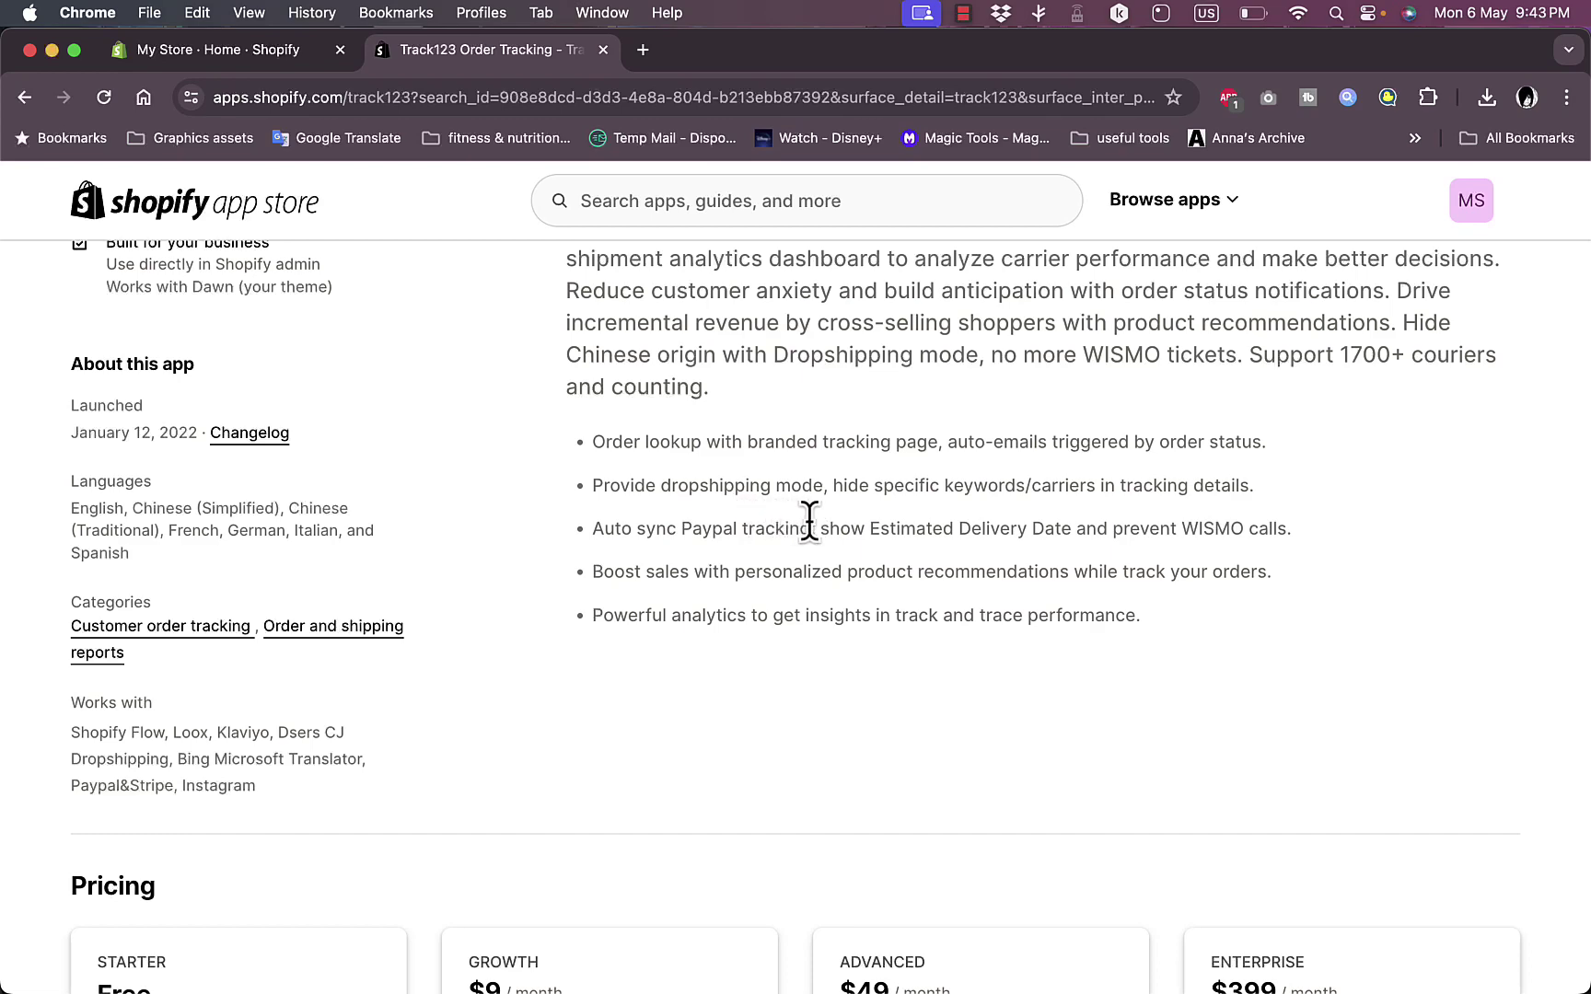
scroll(828, 646, "down", 5)
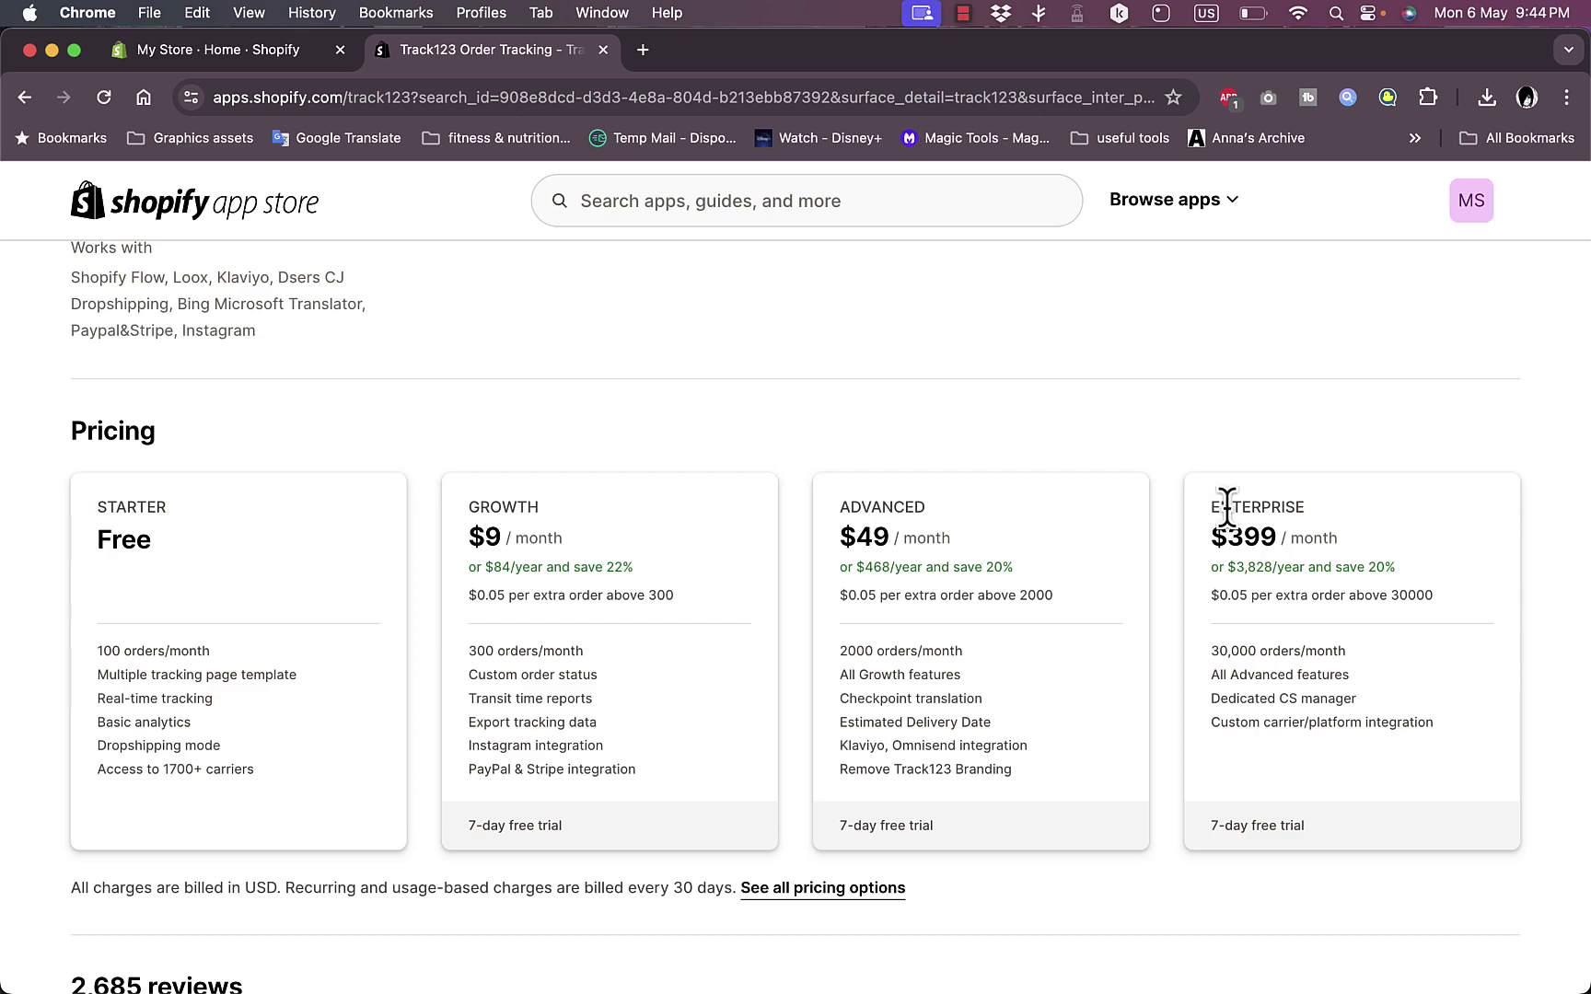
scroll(707, 685, "down", 2)
scroll(703, 669, "up", 2)
scroll(691, 523, "up", 5)
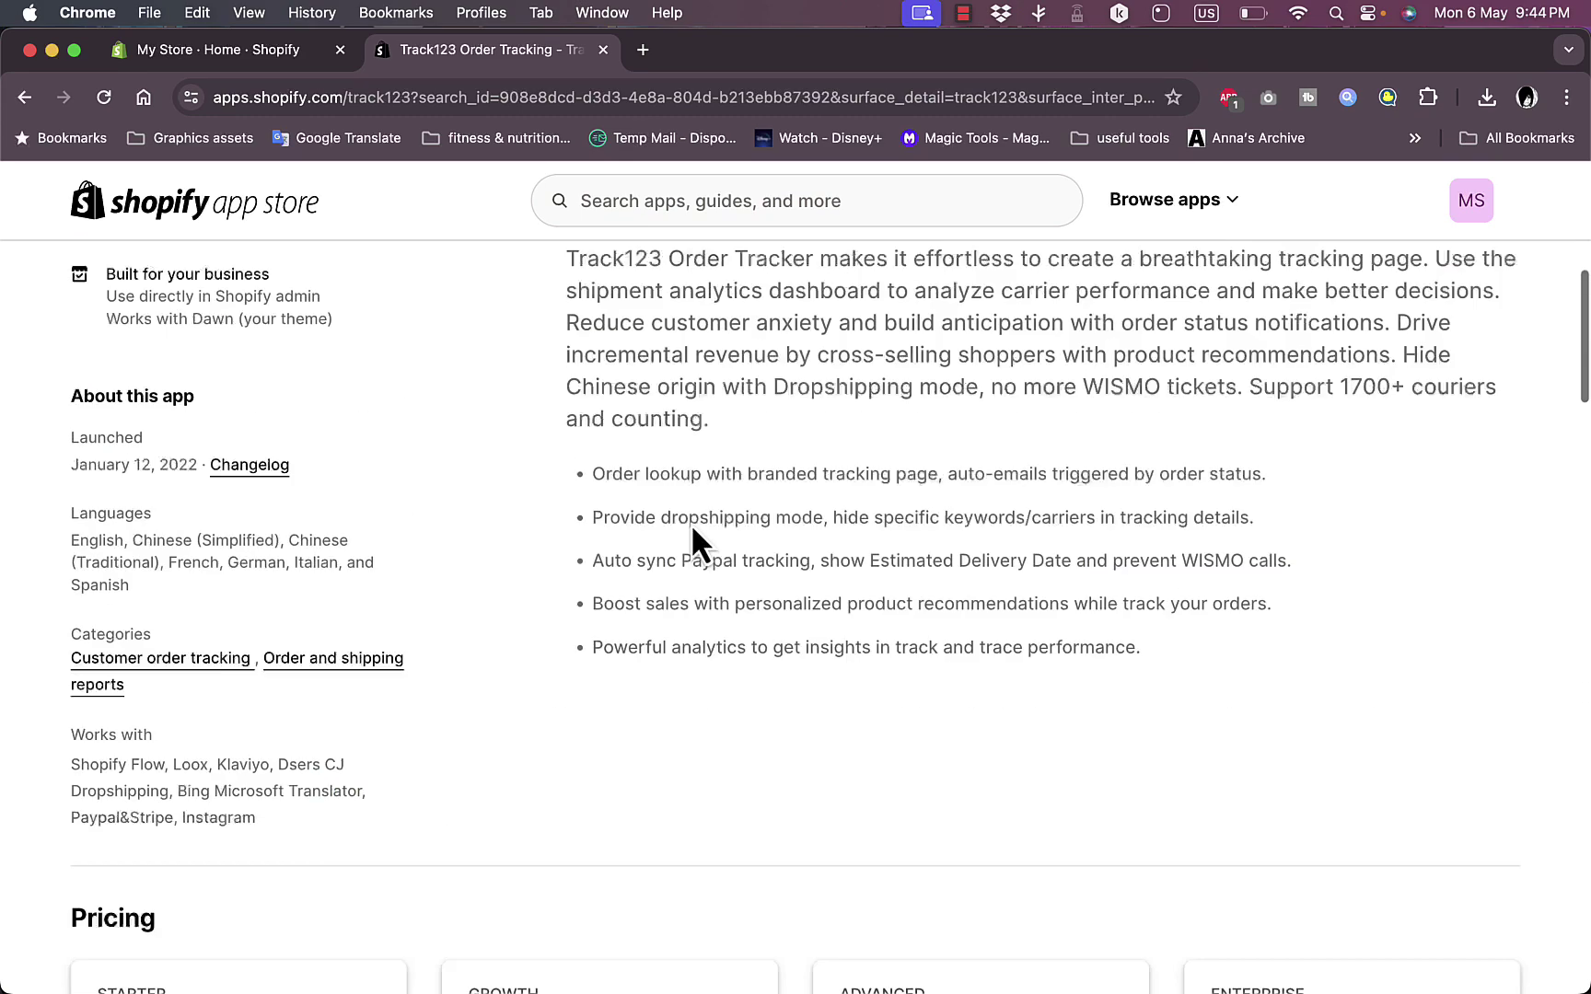
scroll(691, 523, "up", 10)
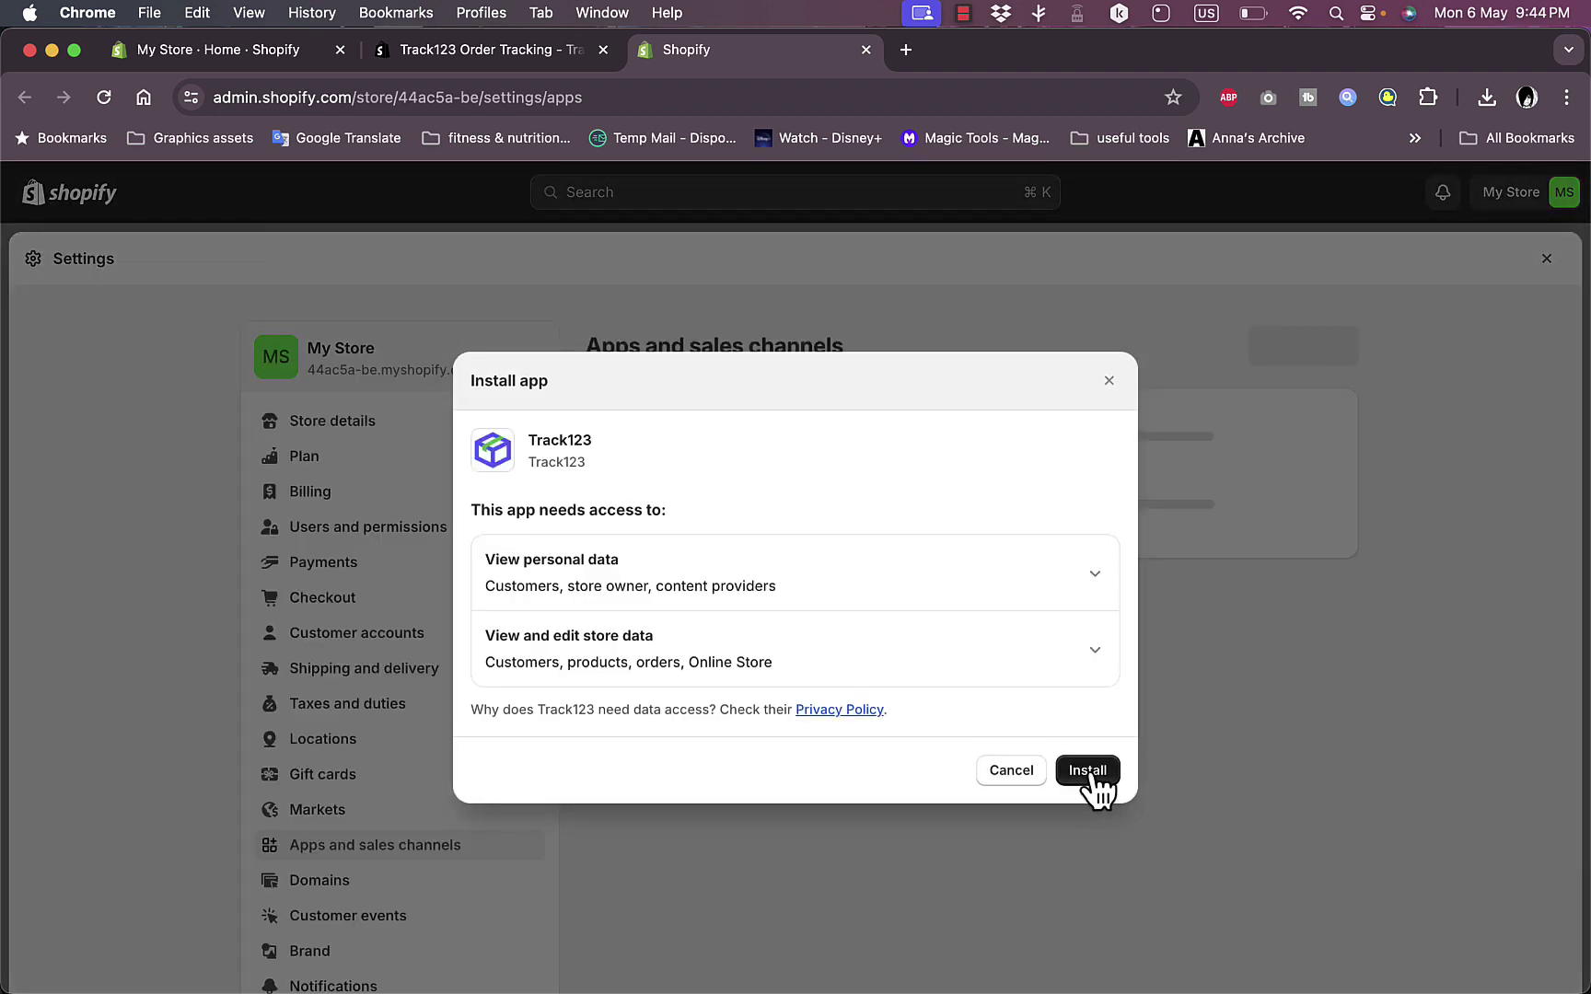
- Approve Track123's requested data access to install the app
left_click(1089, 773)
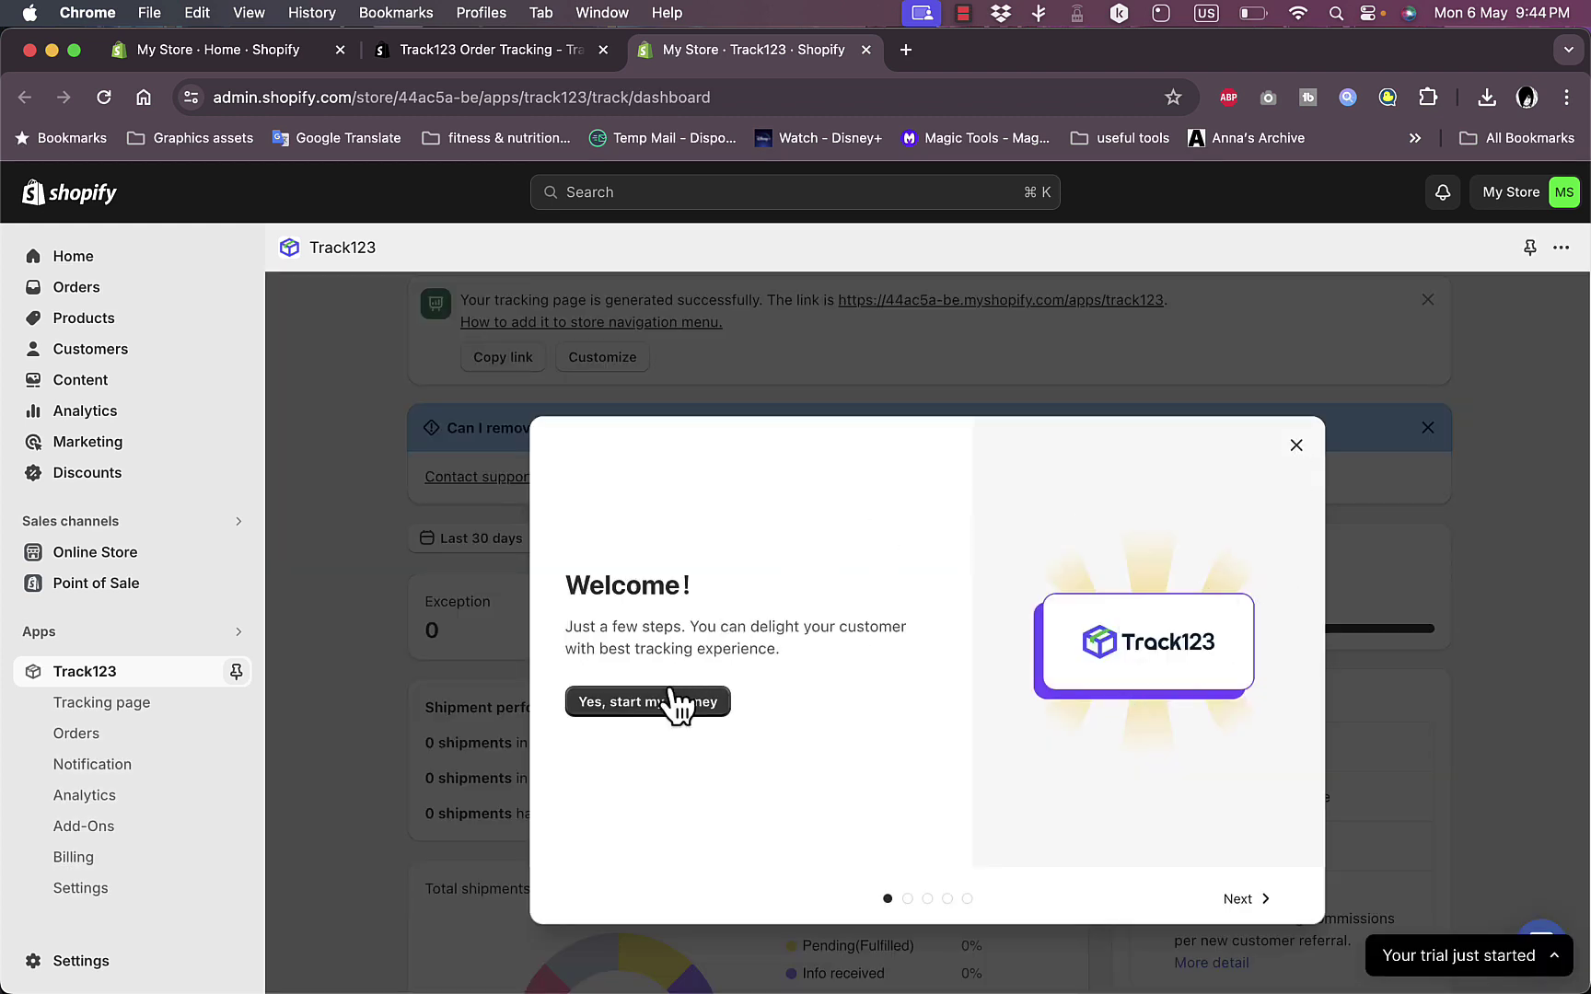
- Turn on dropshipping mode in the Track123 onboarding
left_click(1238, 899)
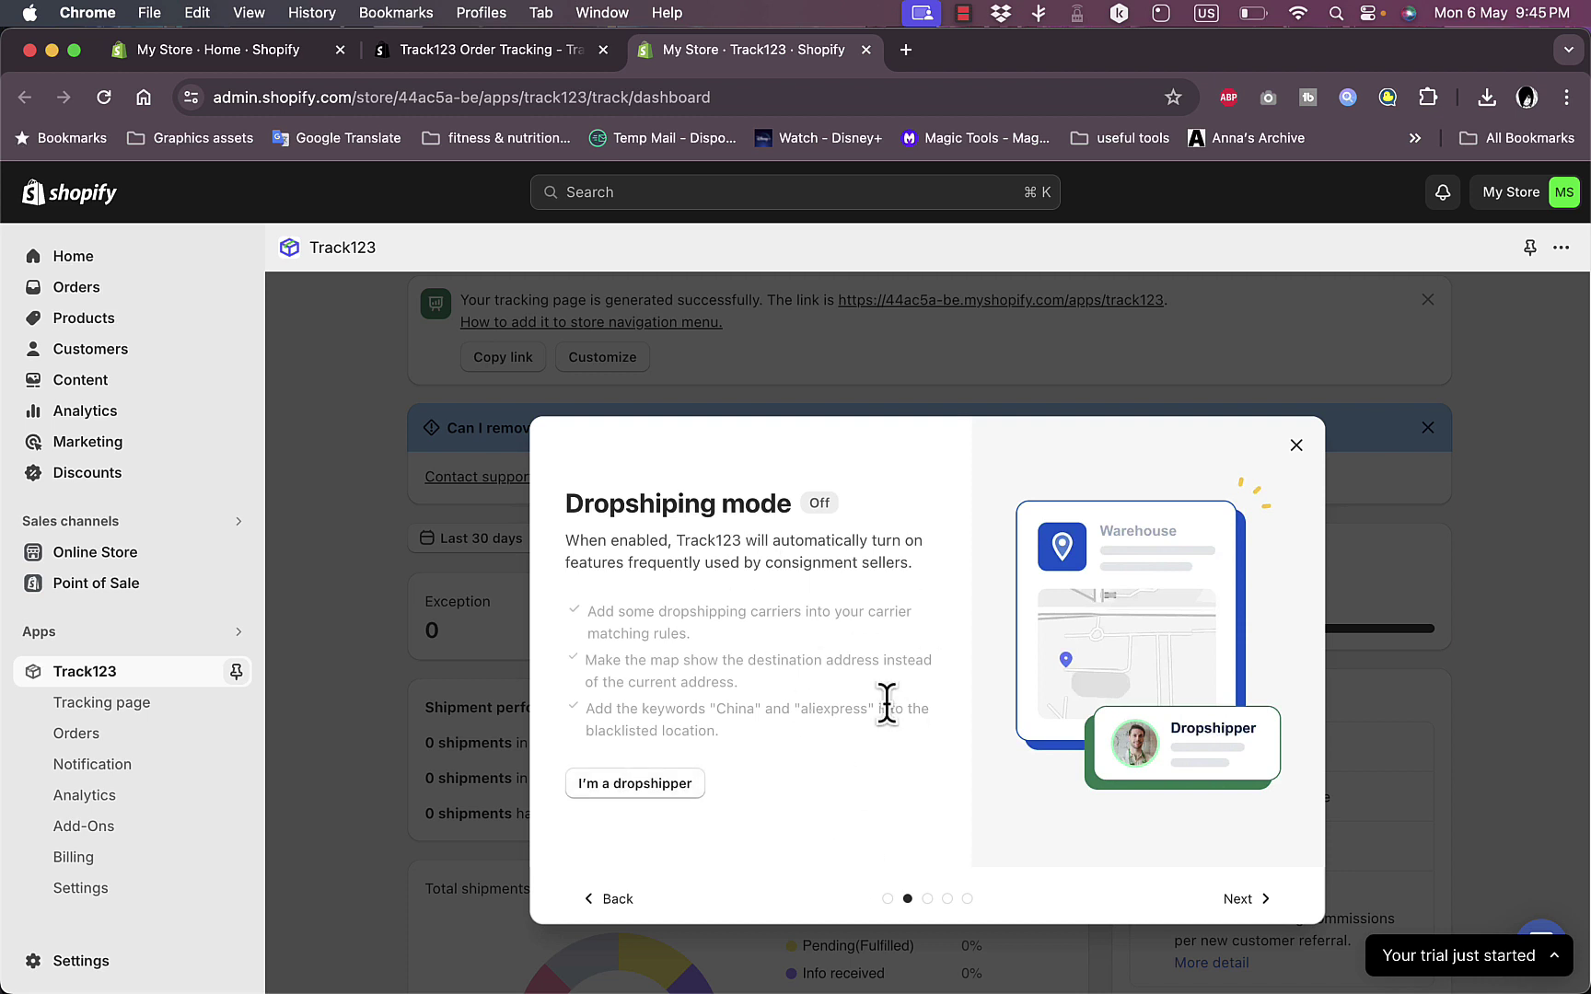
left_click(655, 782)
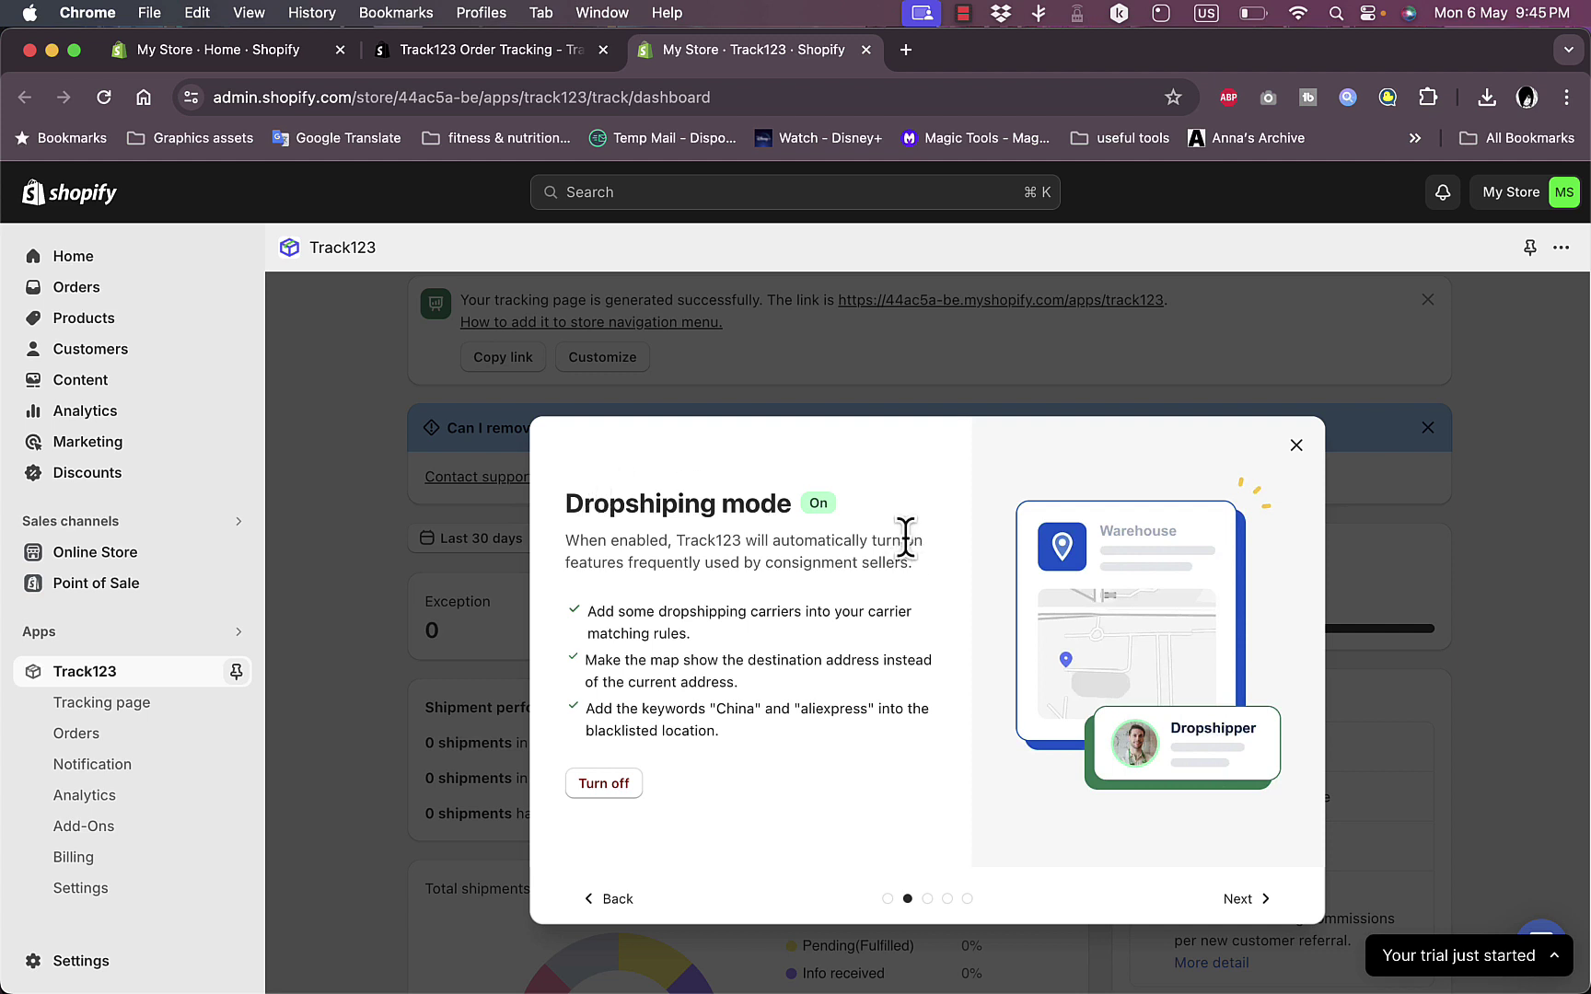
left_click(1243, 900)
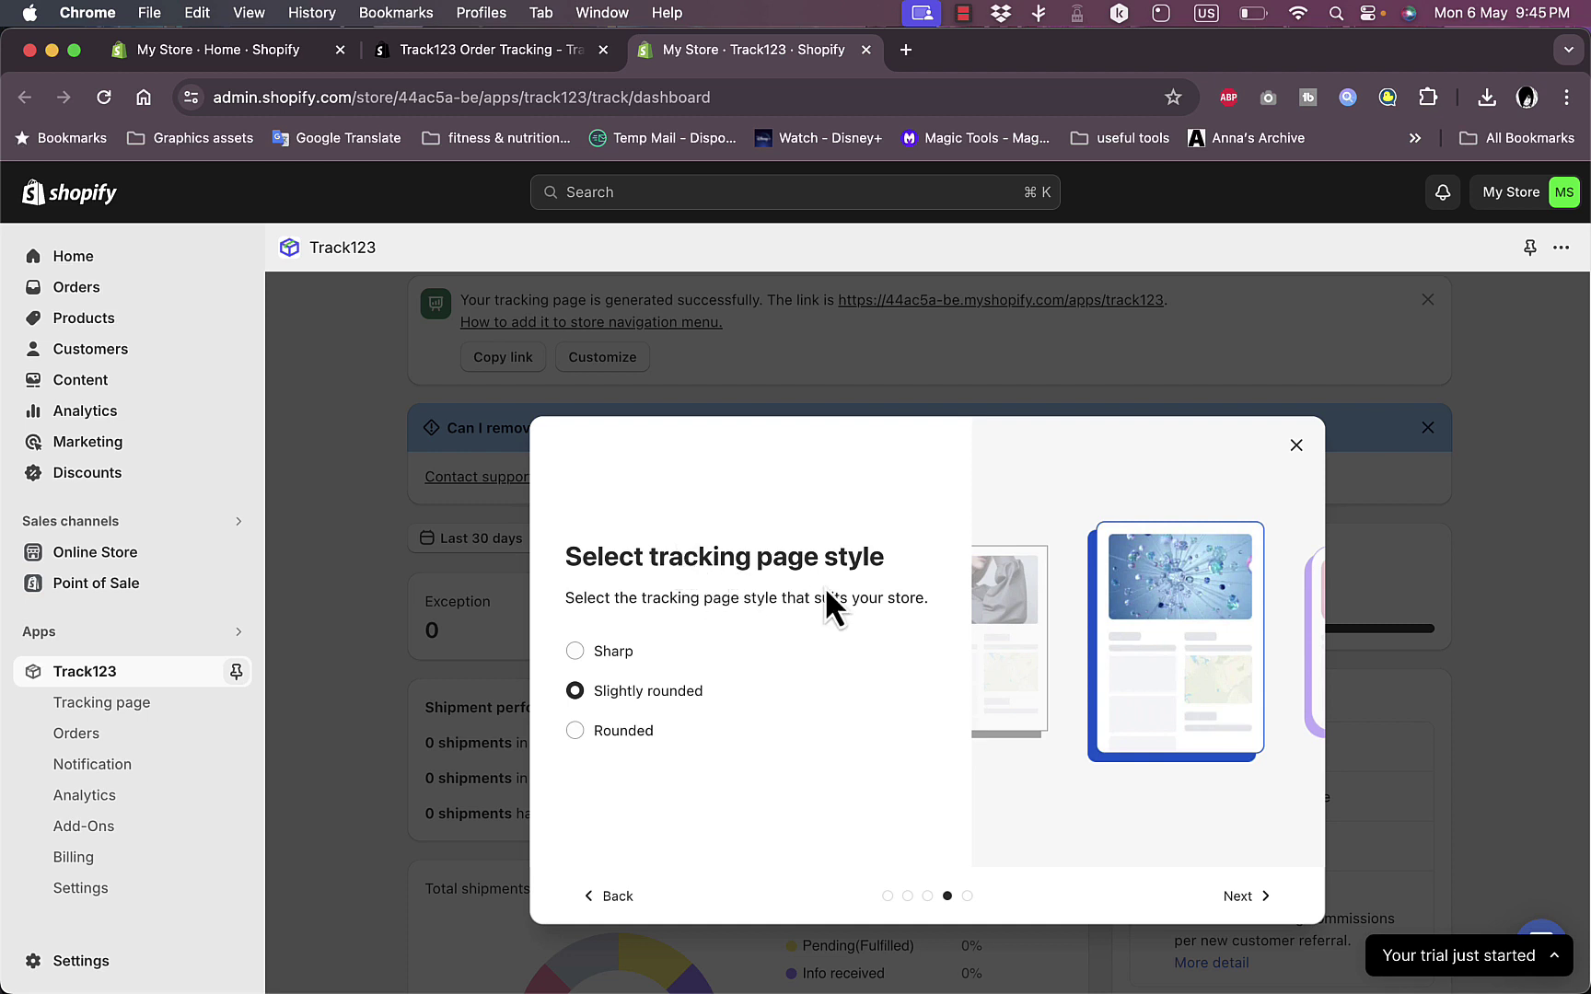
- Choose the Slightly rounded tracking page style and complete the onboarding
left_click(577, 653)
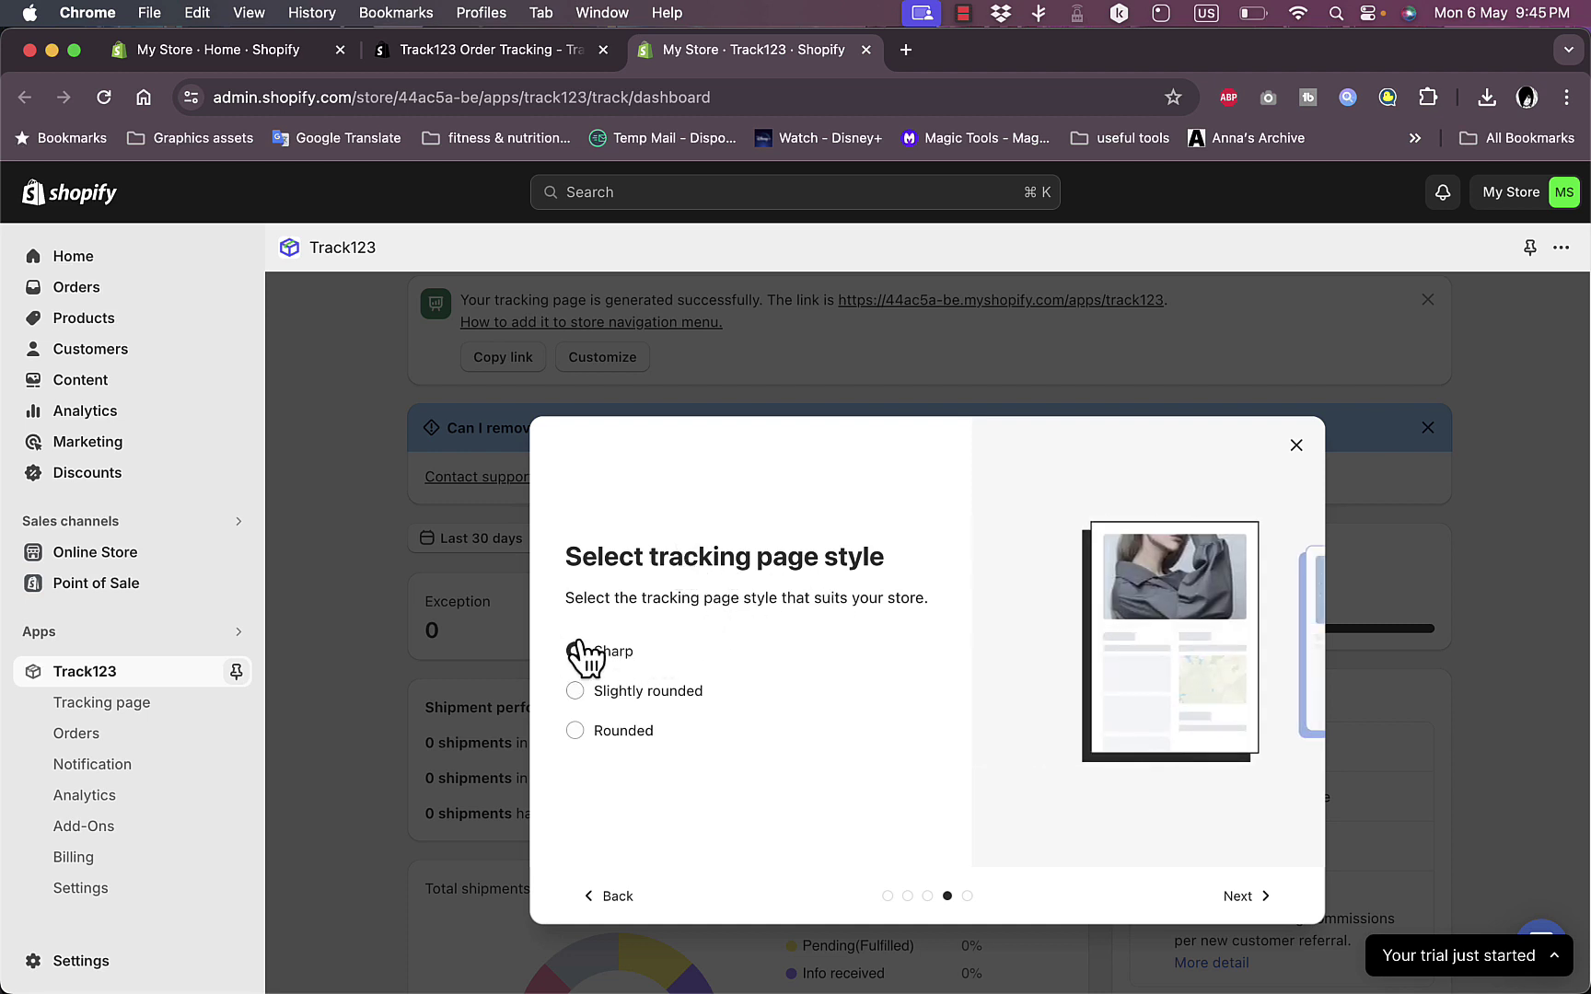
left_click(580, 692)
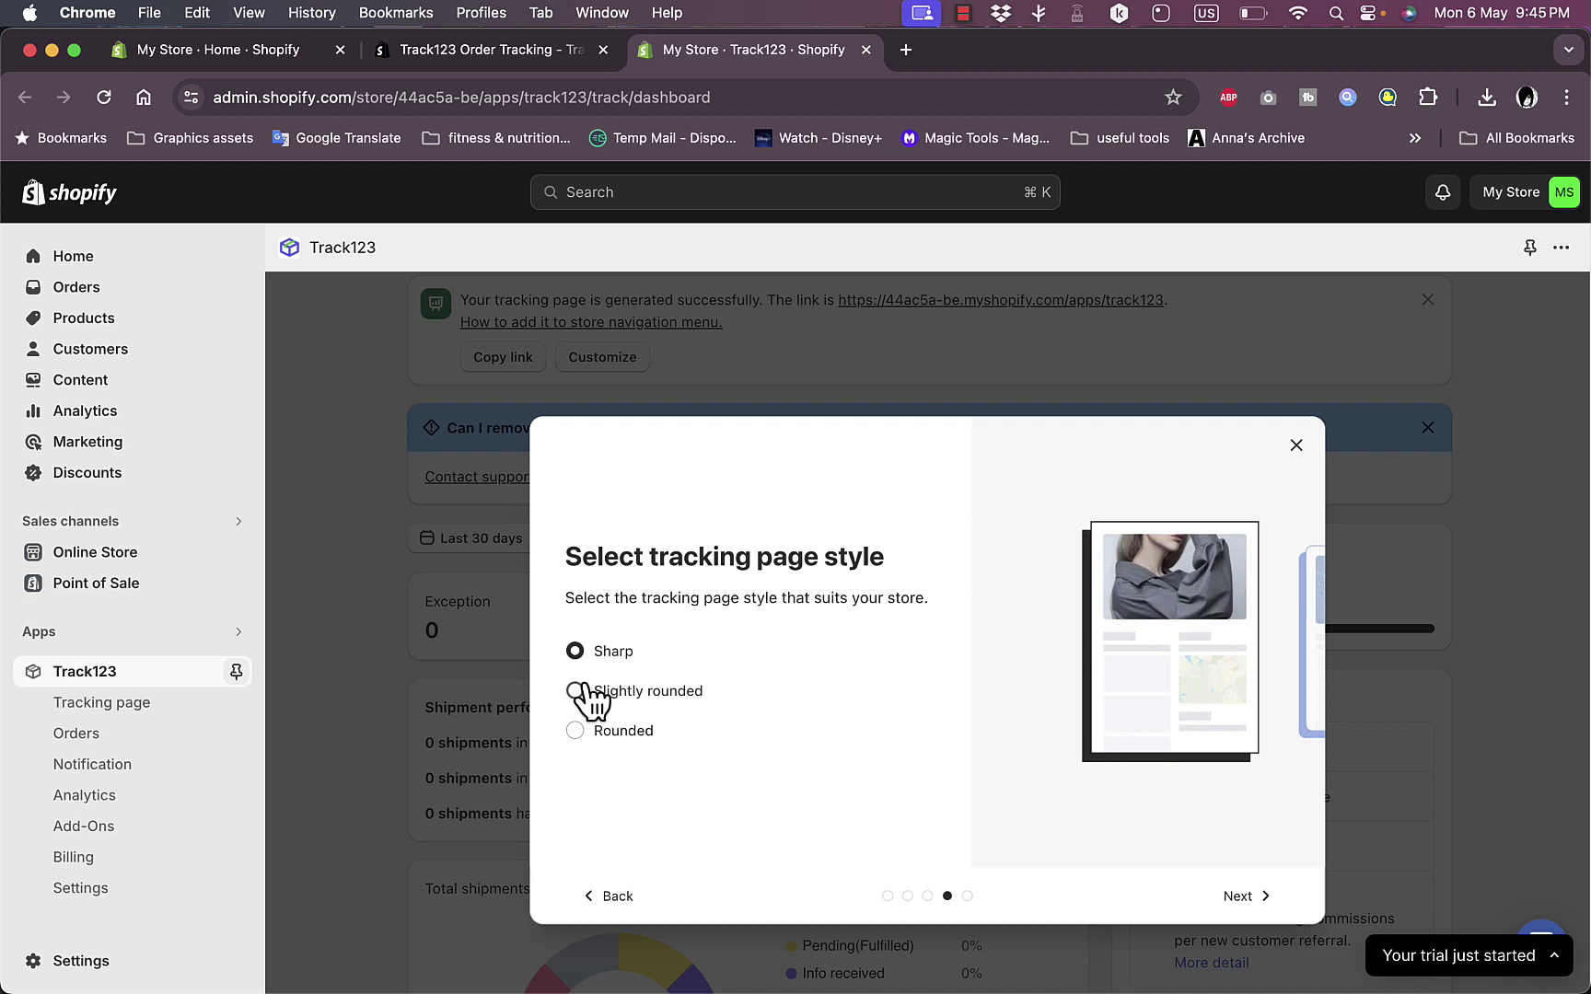
left_click(580, 732)
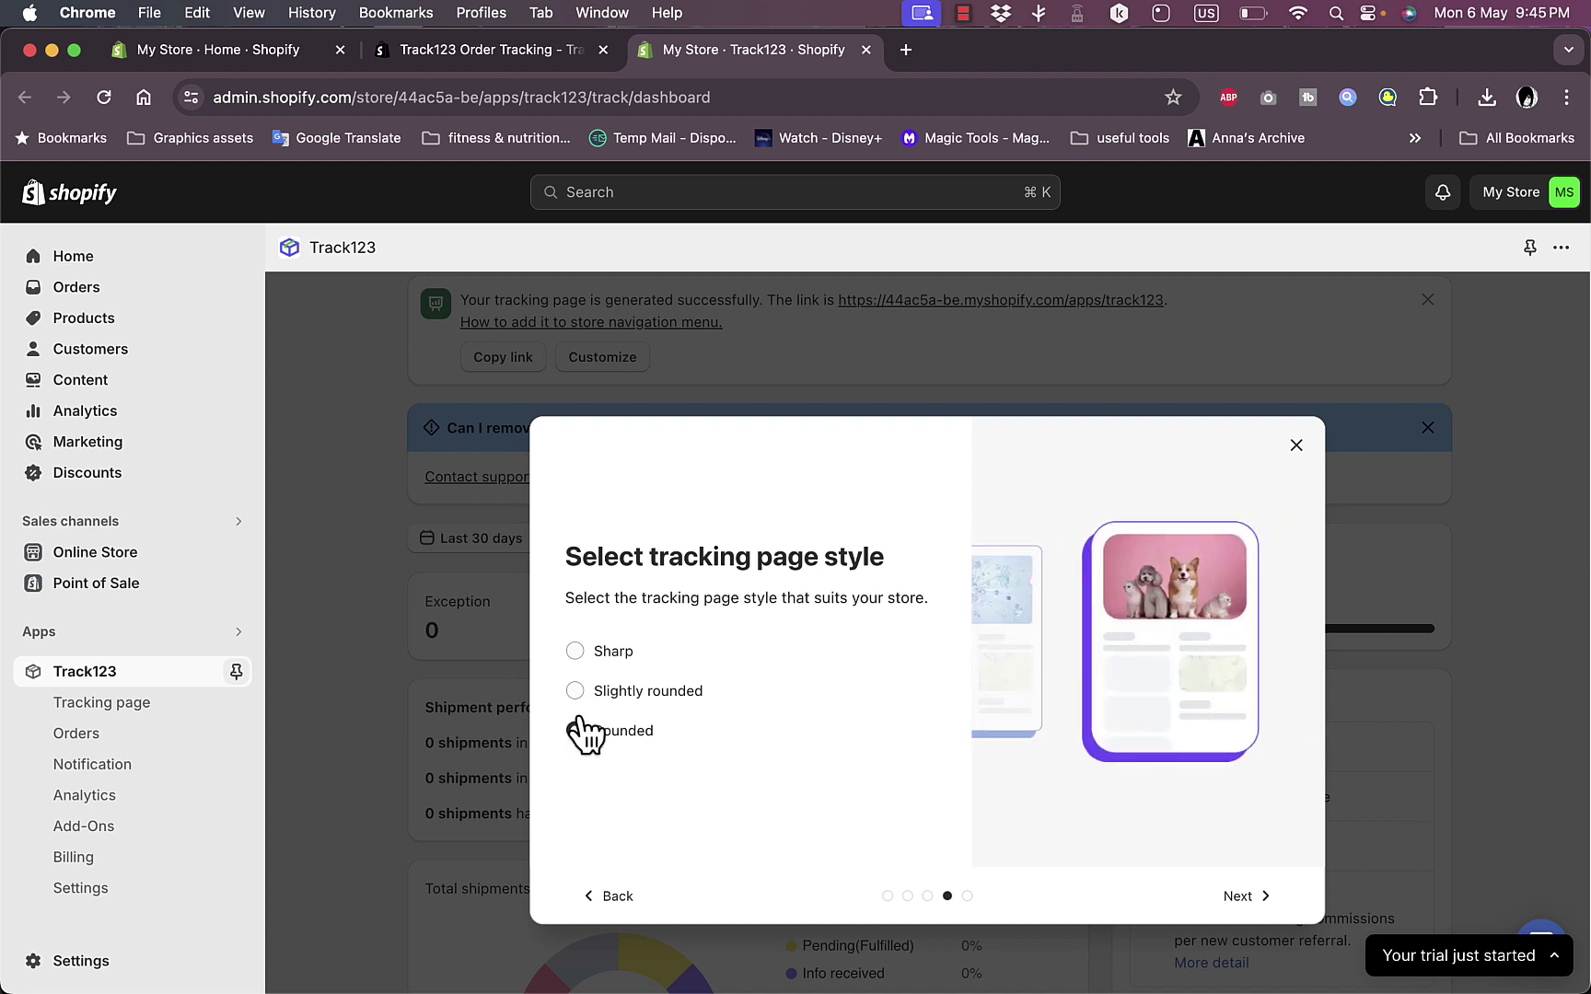
left_click(578, 693)
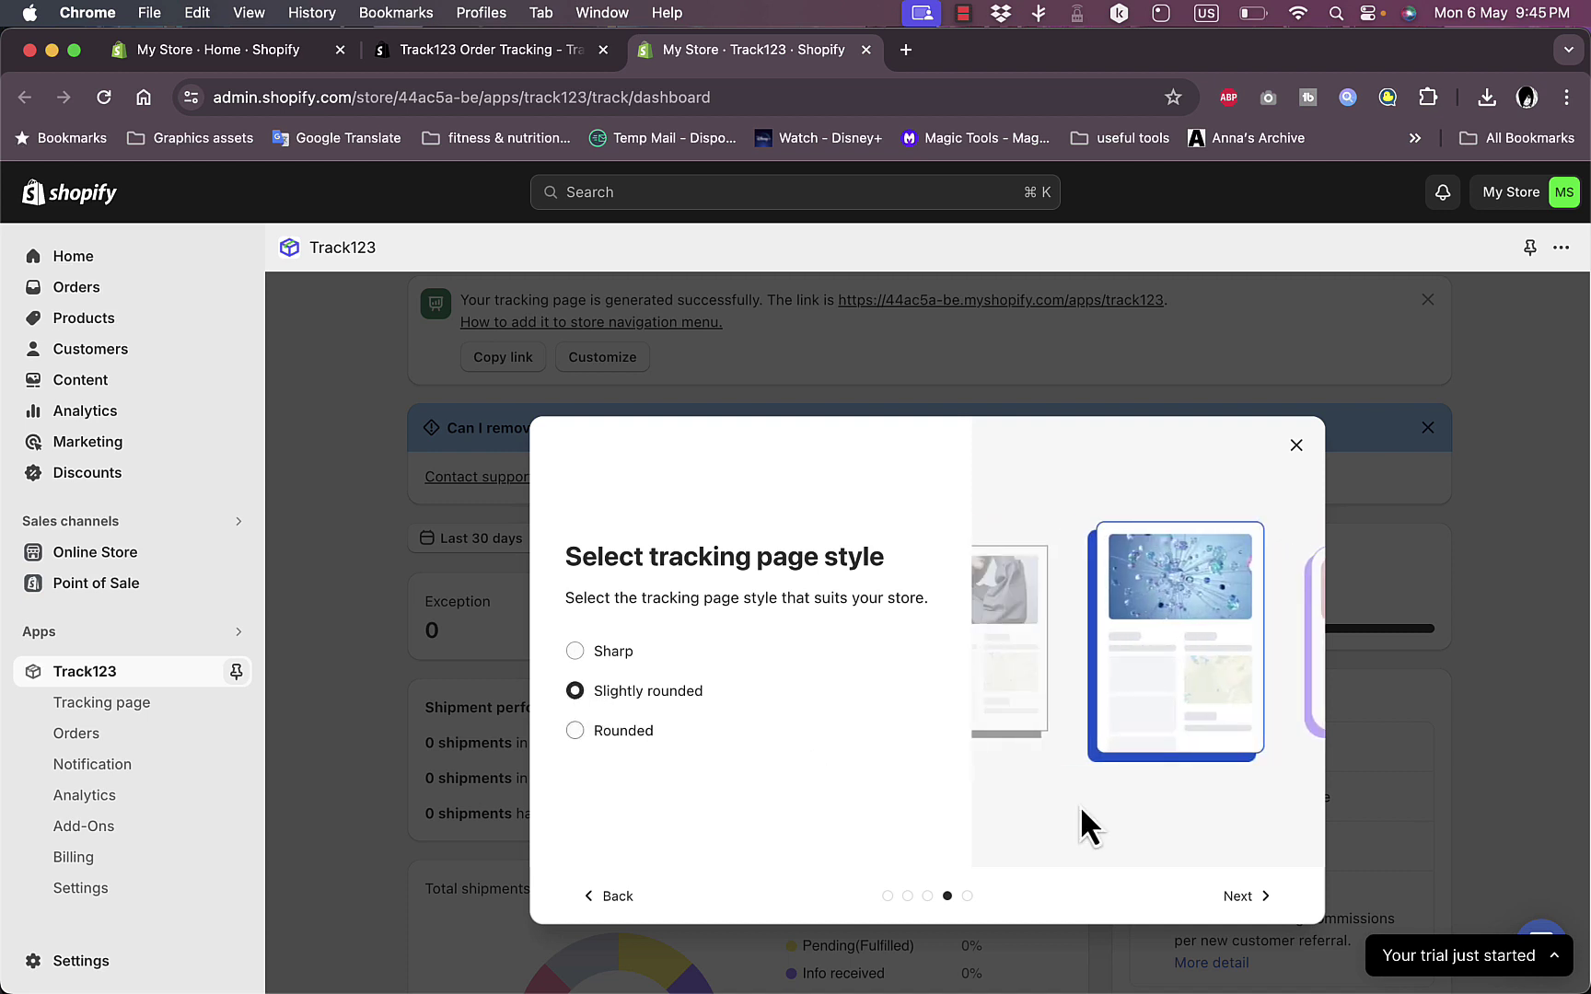
left_click(1243, 898)
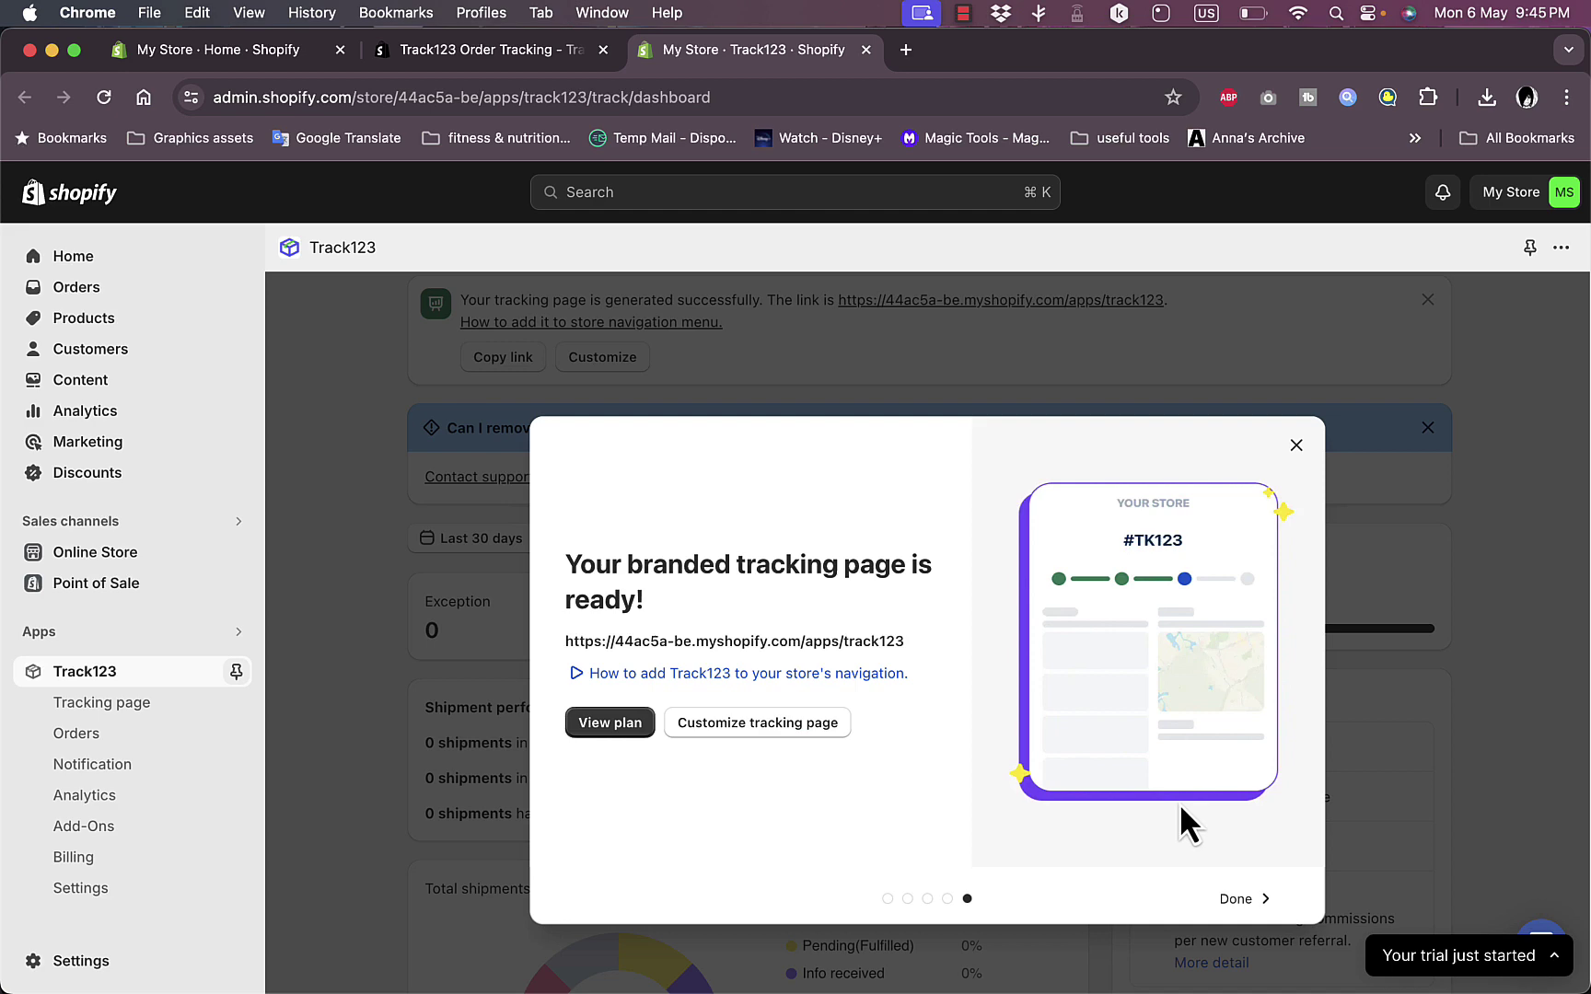
left_click(1240, 900)
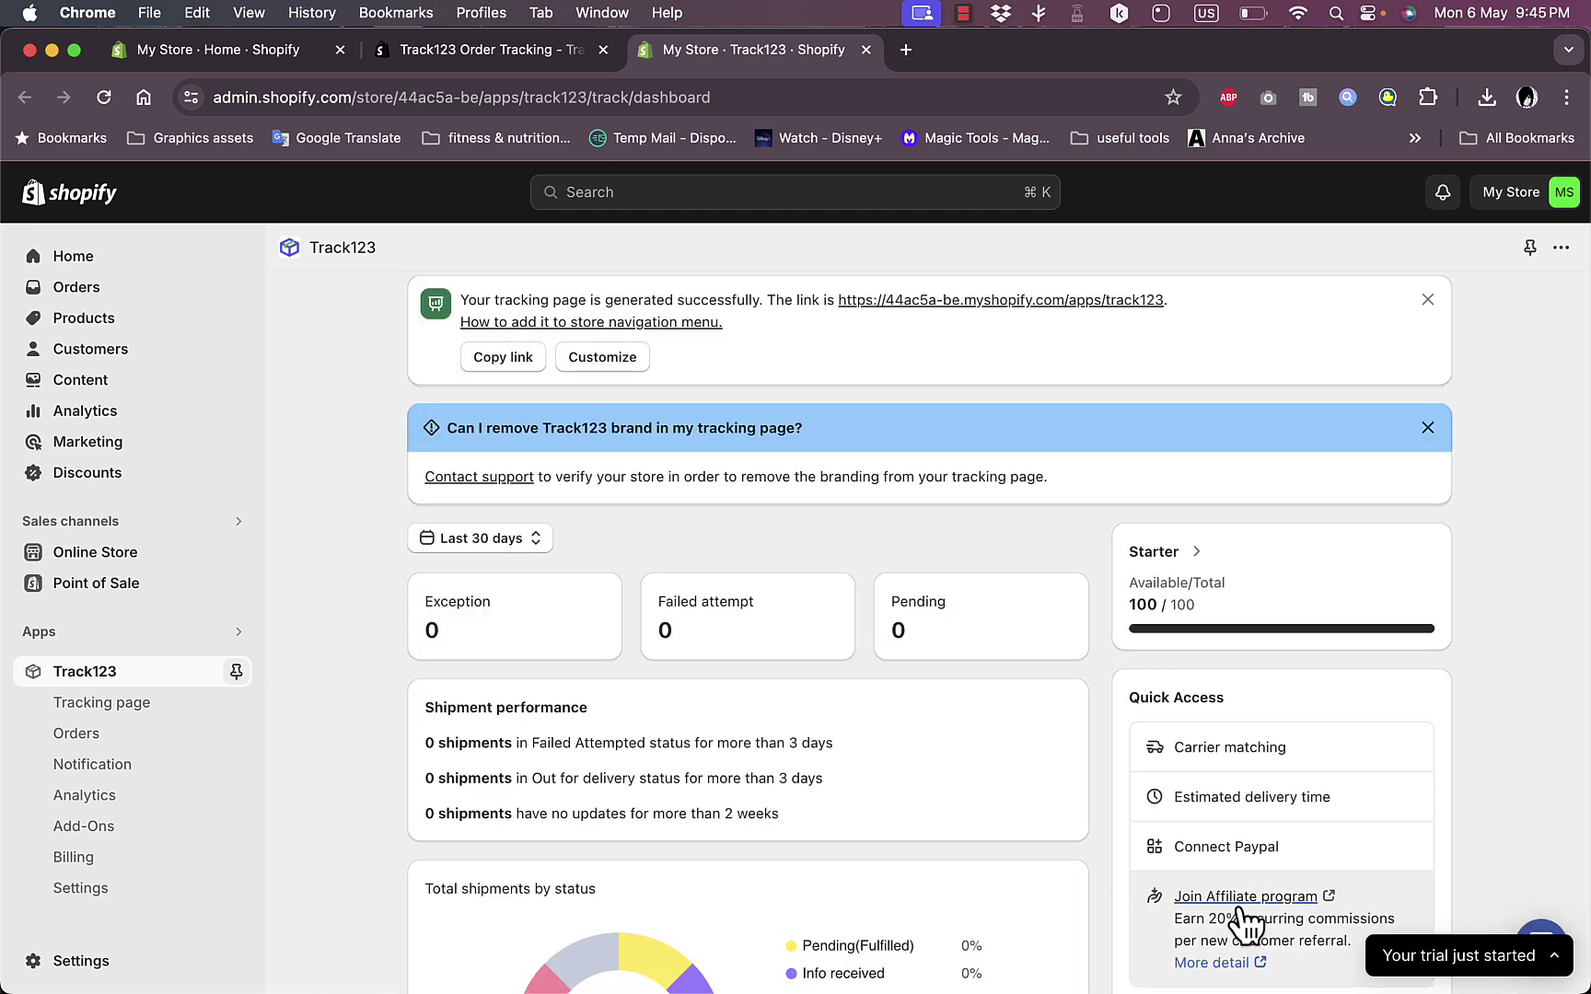
- Compare Track123's Starter, Growth ($7), Advanced ($39) and Enterprise billing plans
left_click(688, 428)
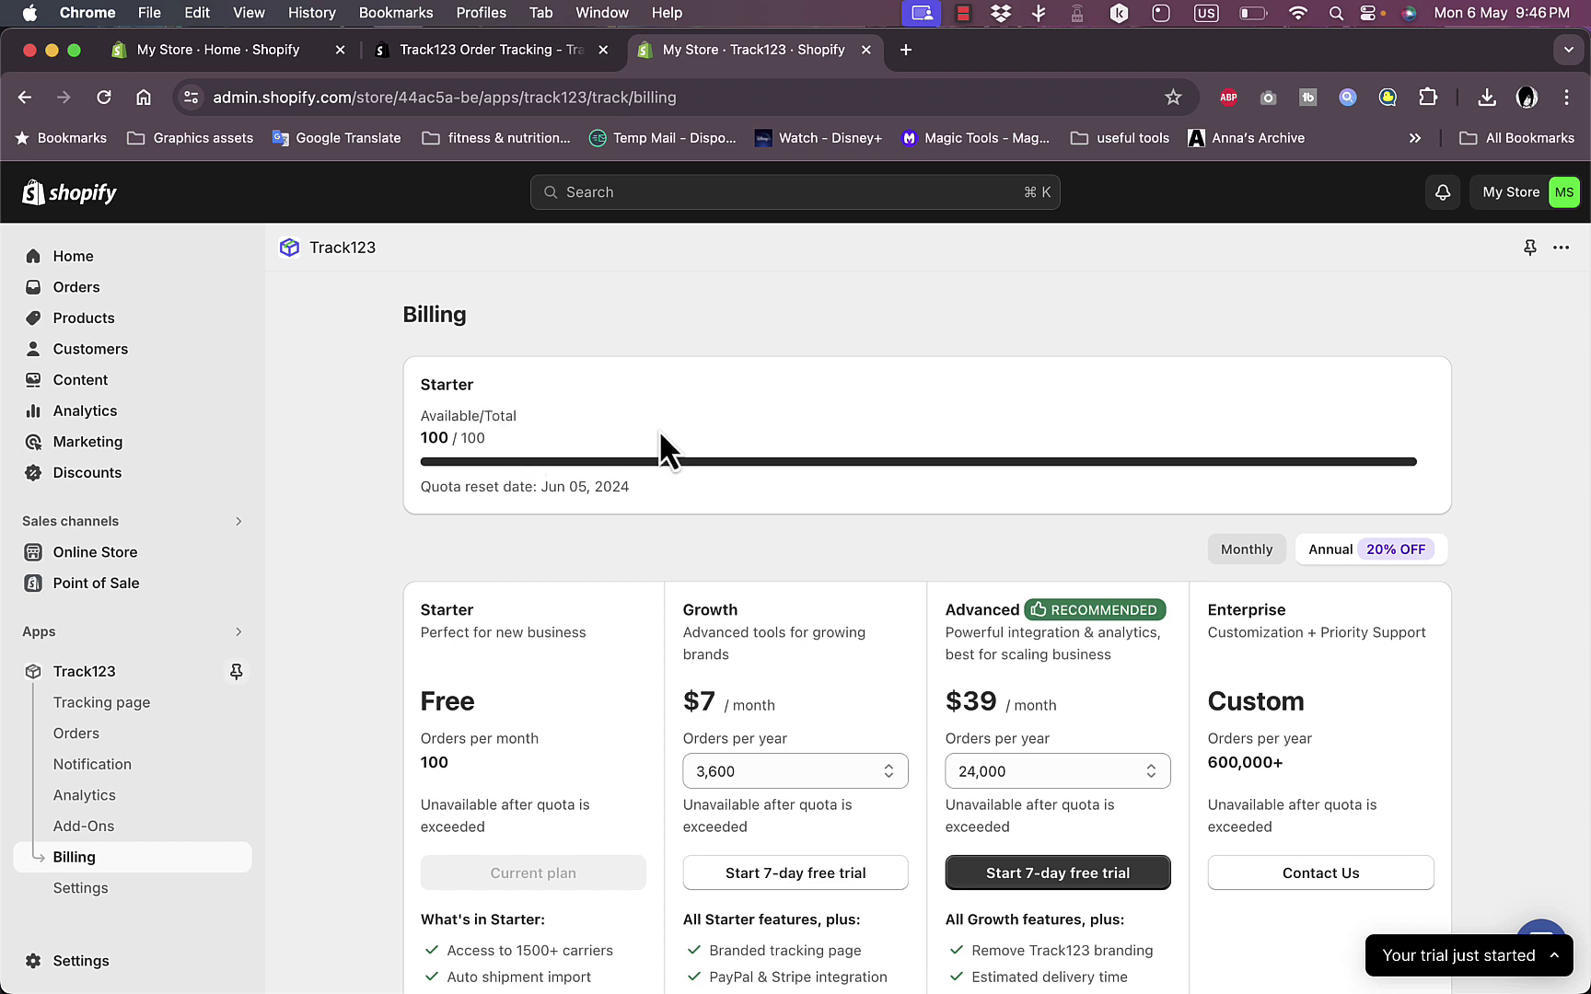
scroll(659, 429, "down", 2)
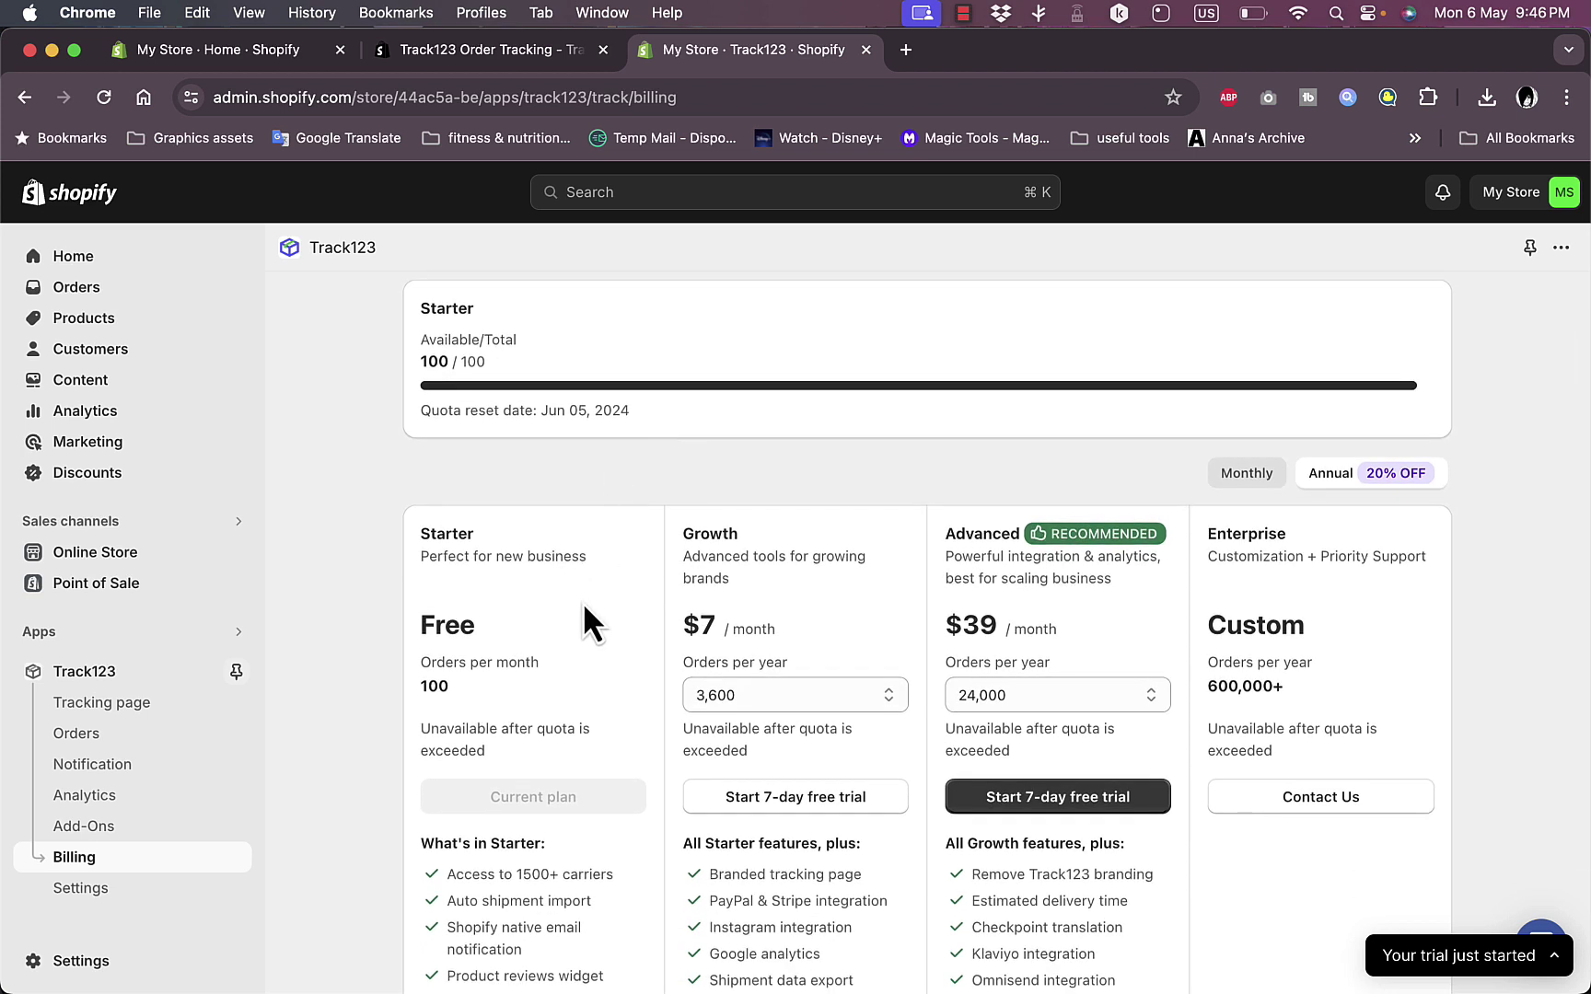
scroll(823, 614, "down", 2)
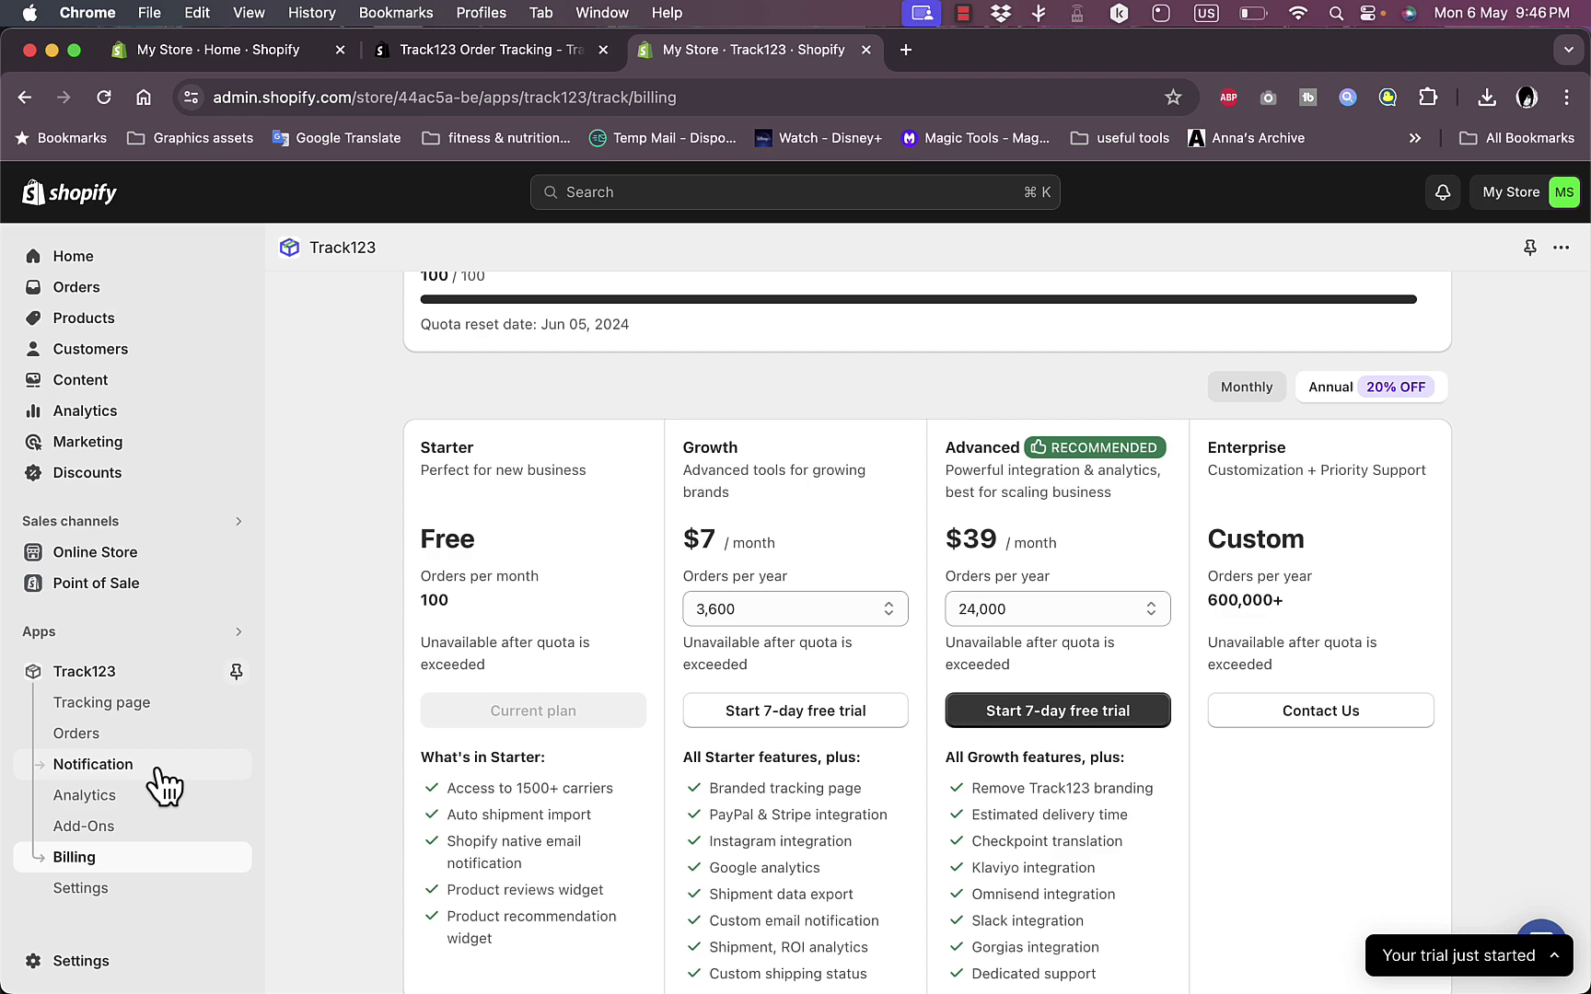
- Look over the Track123 dashboard, then list the default Track order status tracking page
left_click(101, 707)
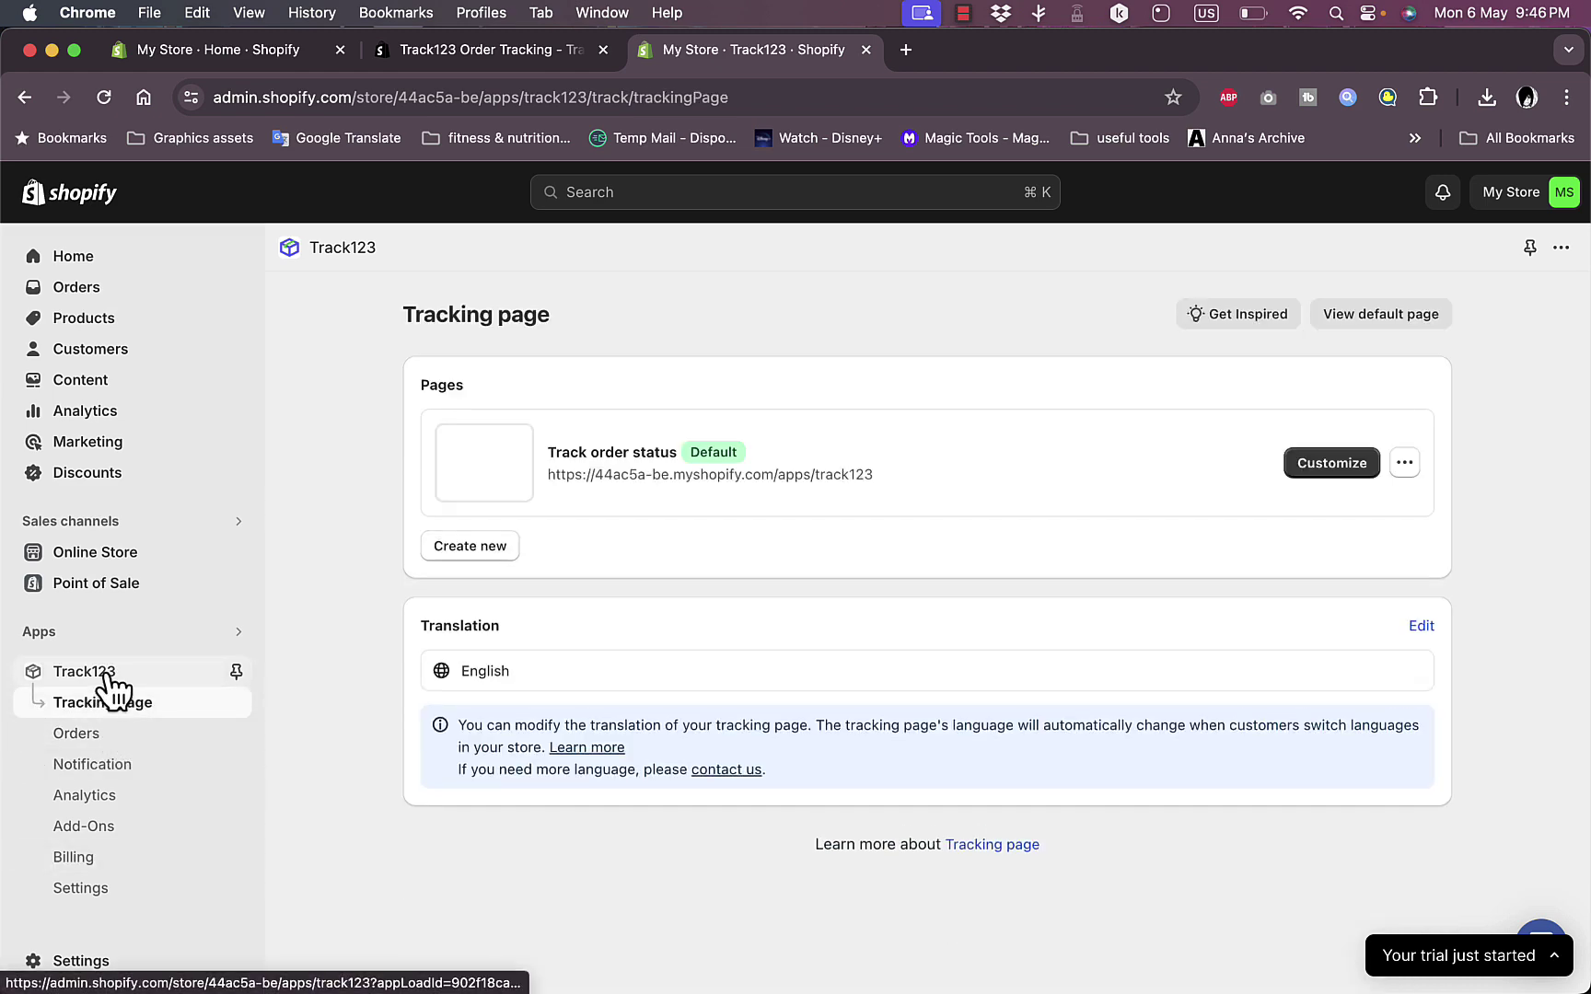
left_click(111, 681)
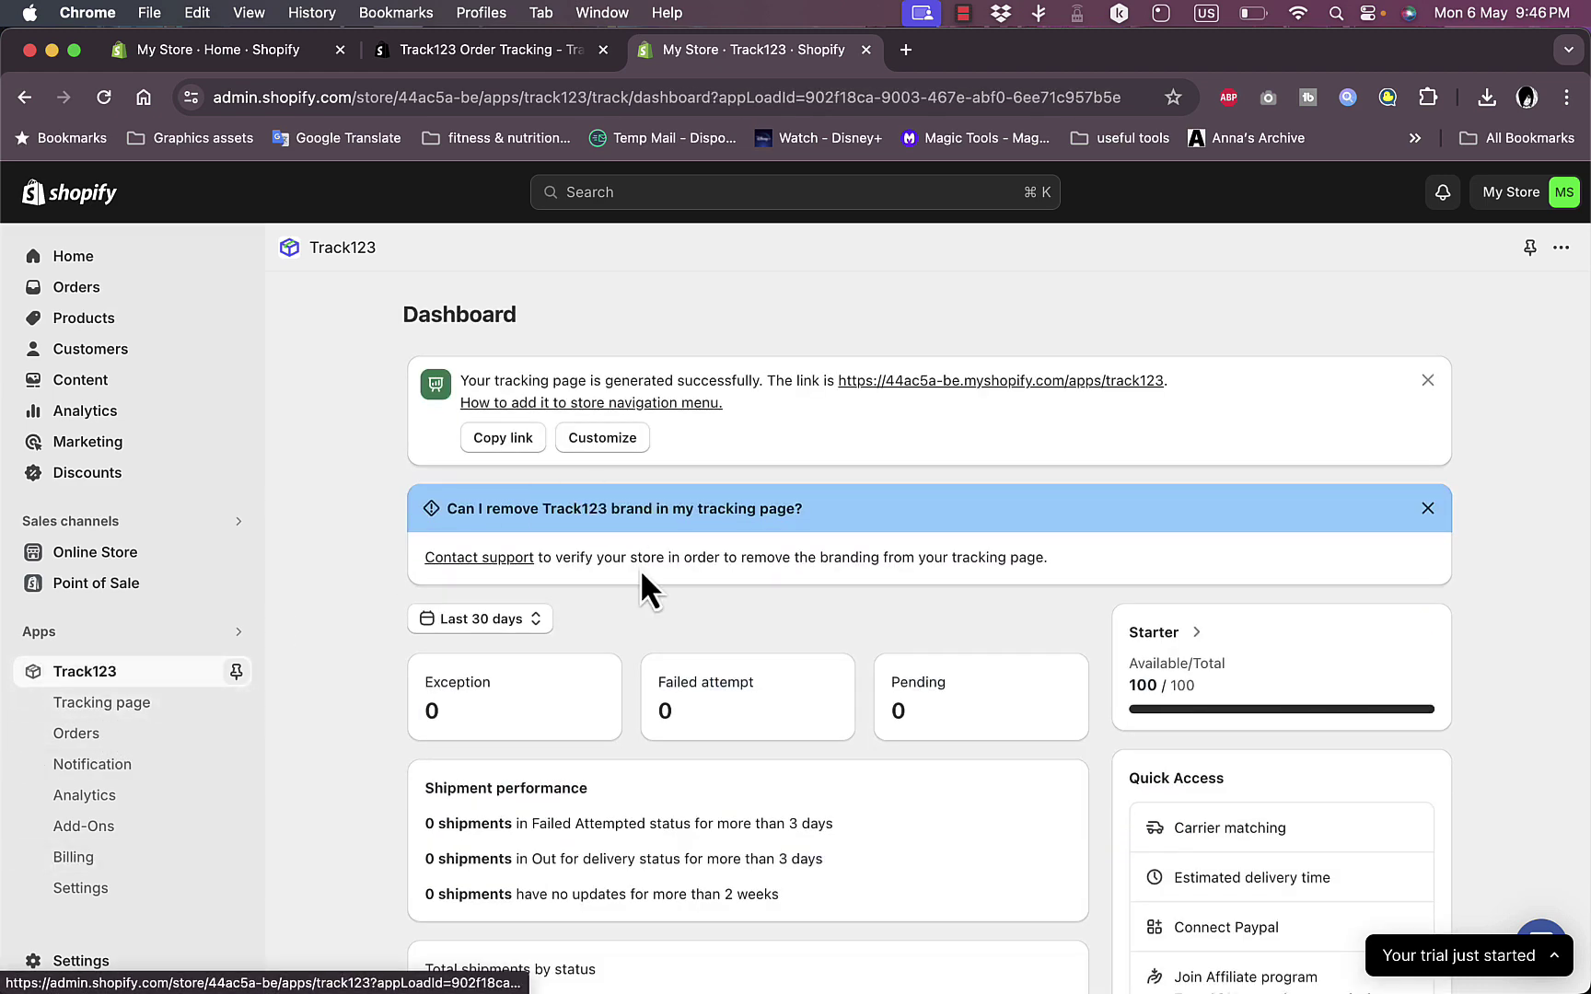
scroll(642, 586, "down", 3)
scroll(640, 579, "up", 1)
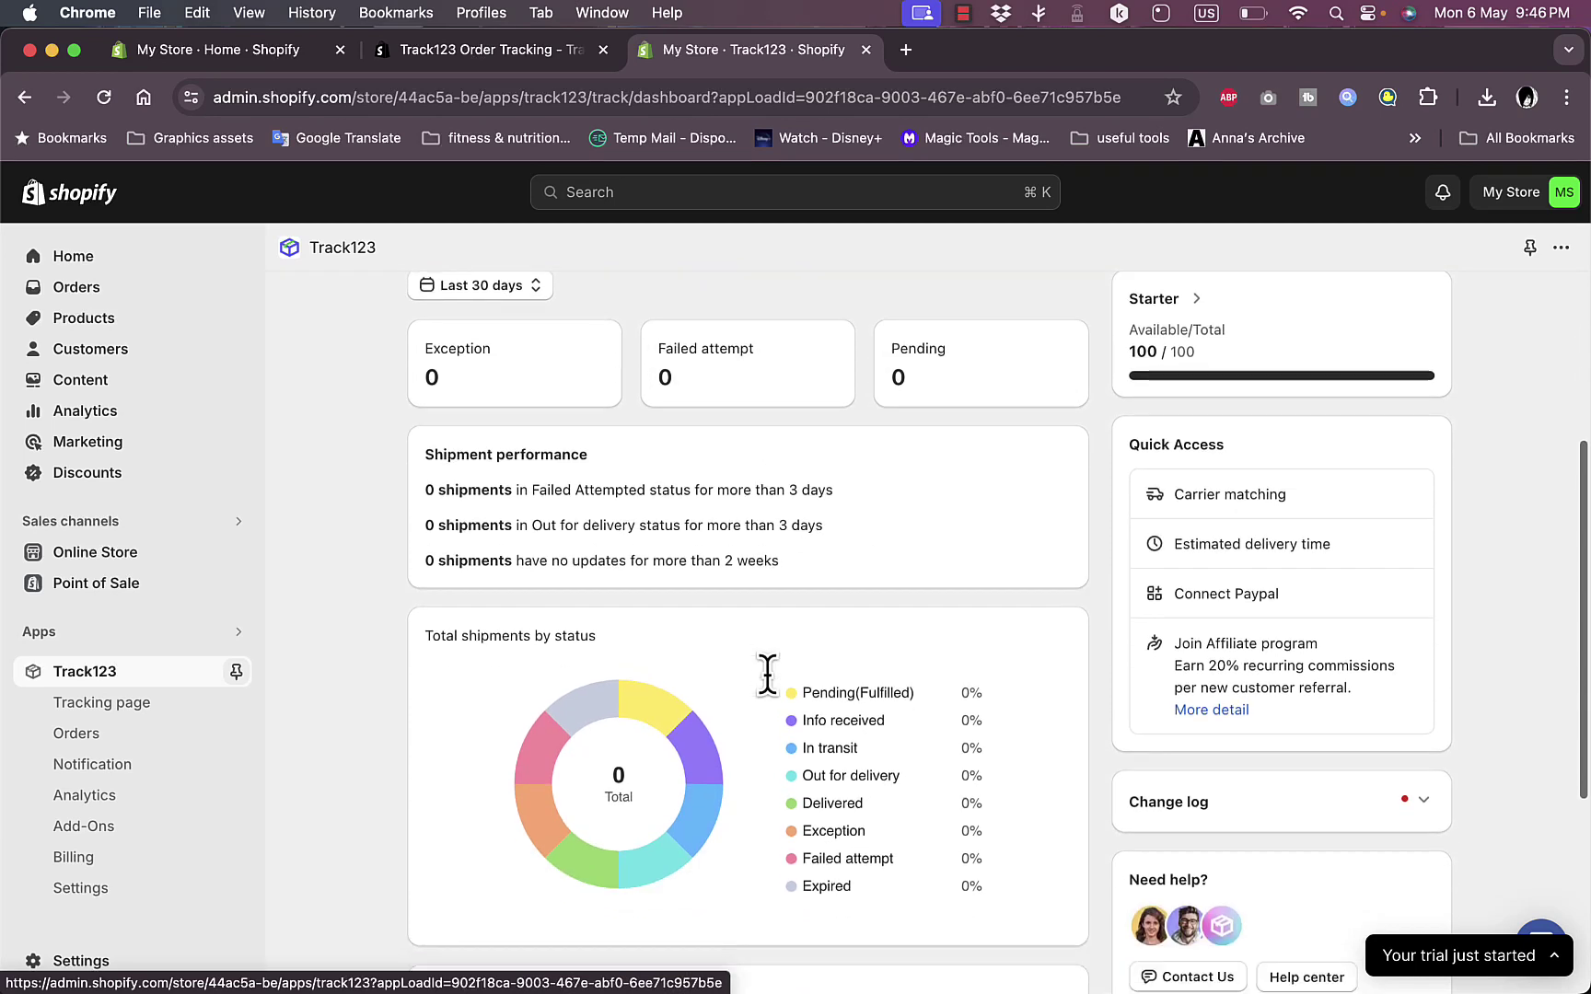
scroll(767, 675, "down", 1)
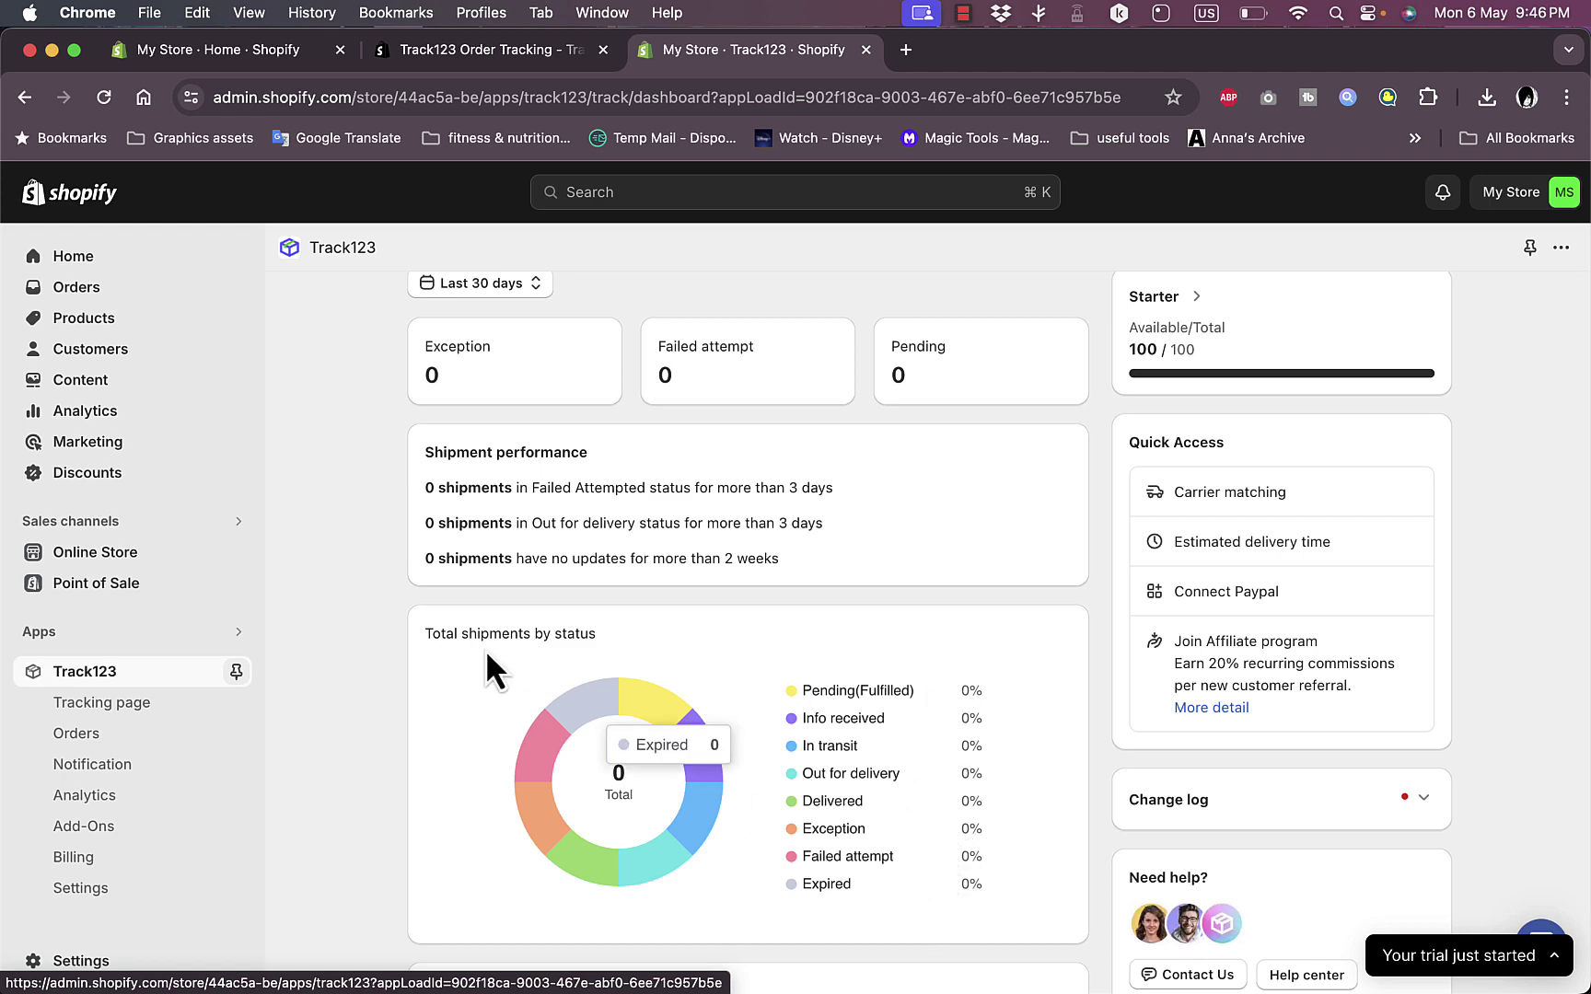
scroll(829, 709, "down", 5)
scroll(883, 727, "down", 2)
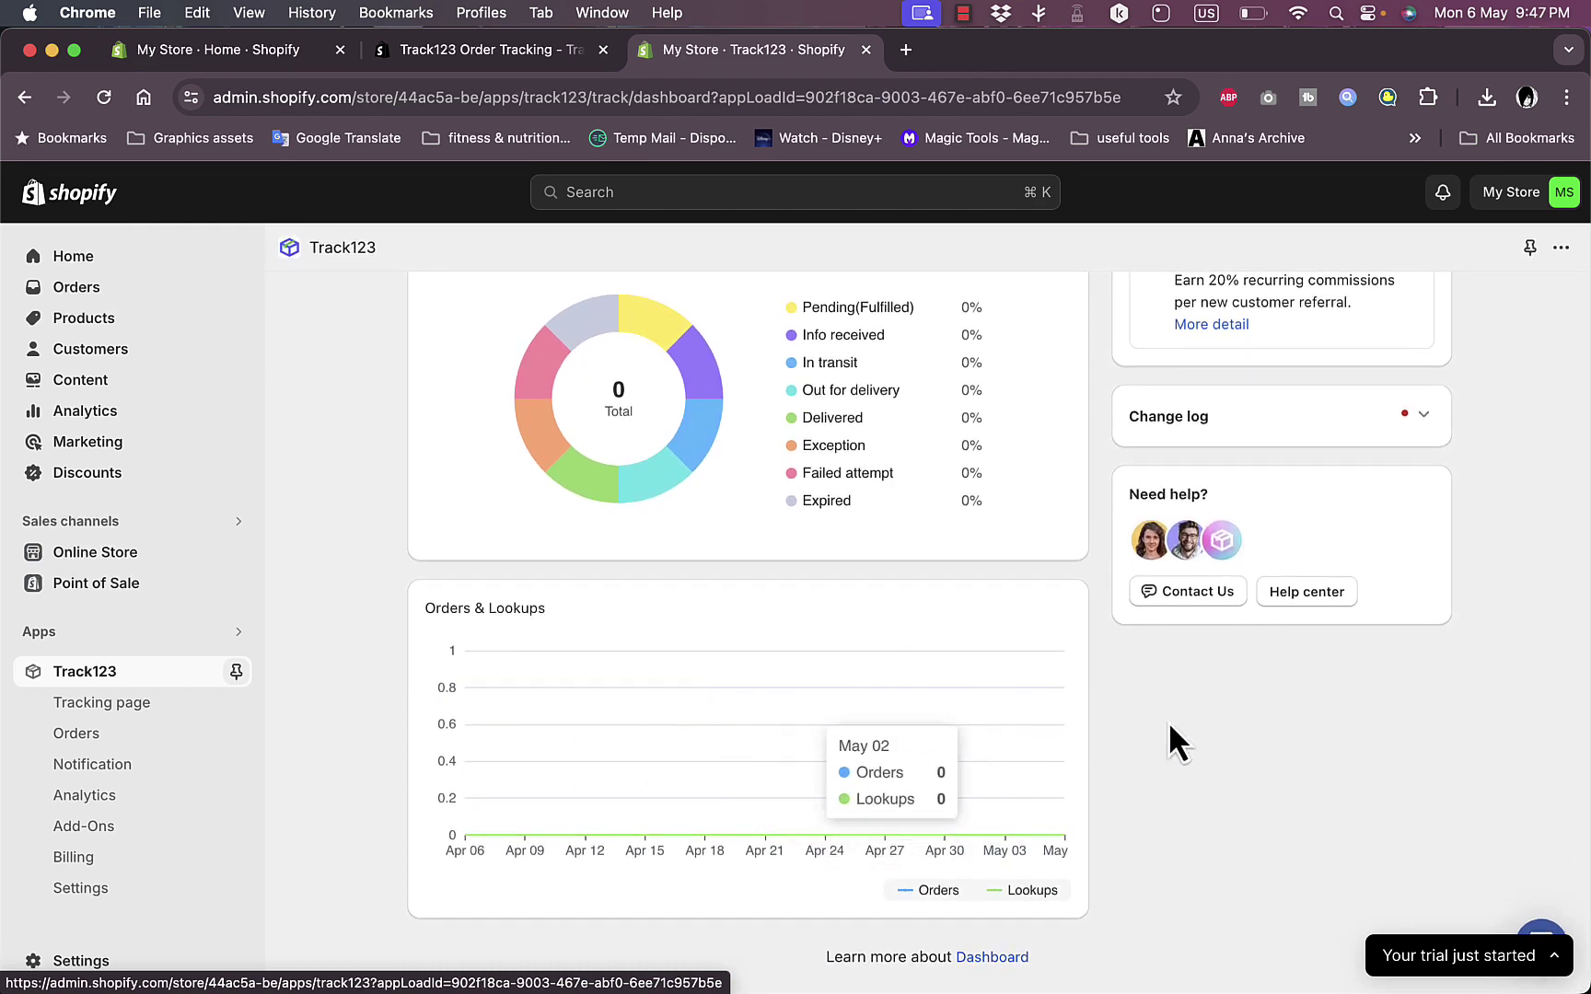
scroll(951, 717, "up", 1)
scroll(950, 710, "up", 8)
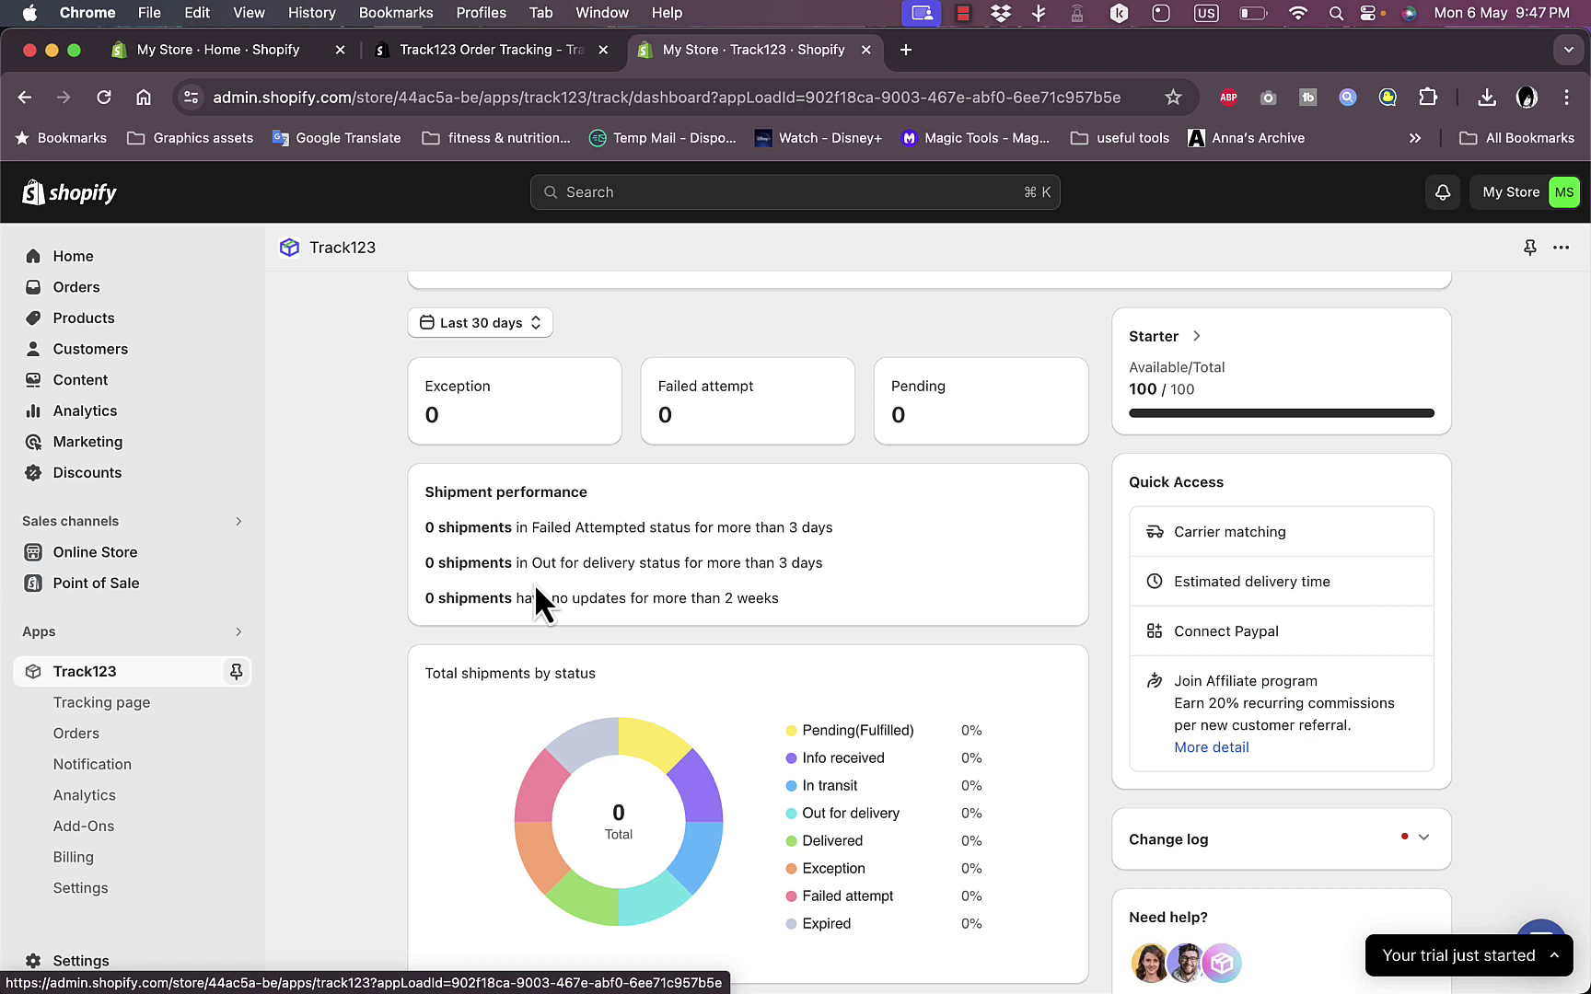
left_click(103, 707)
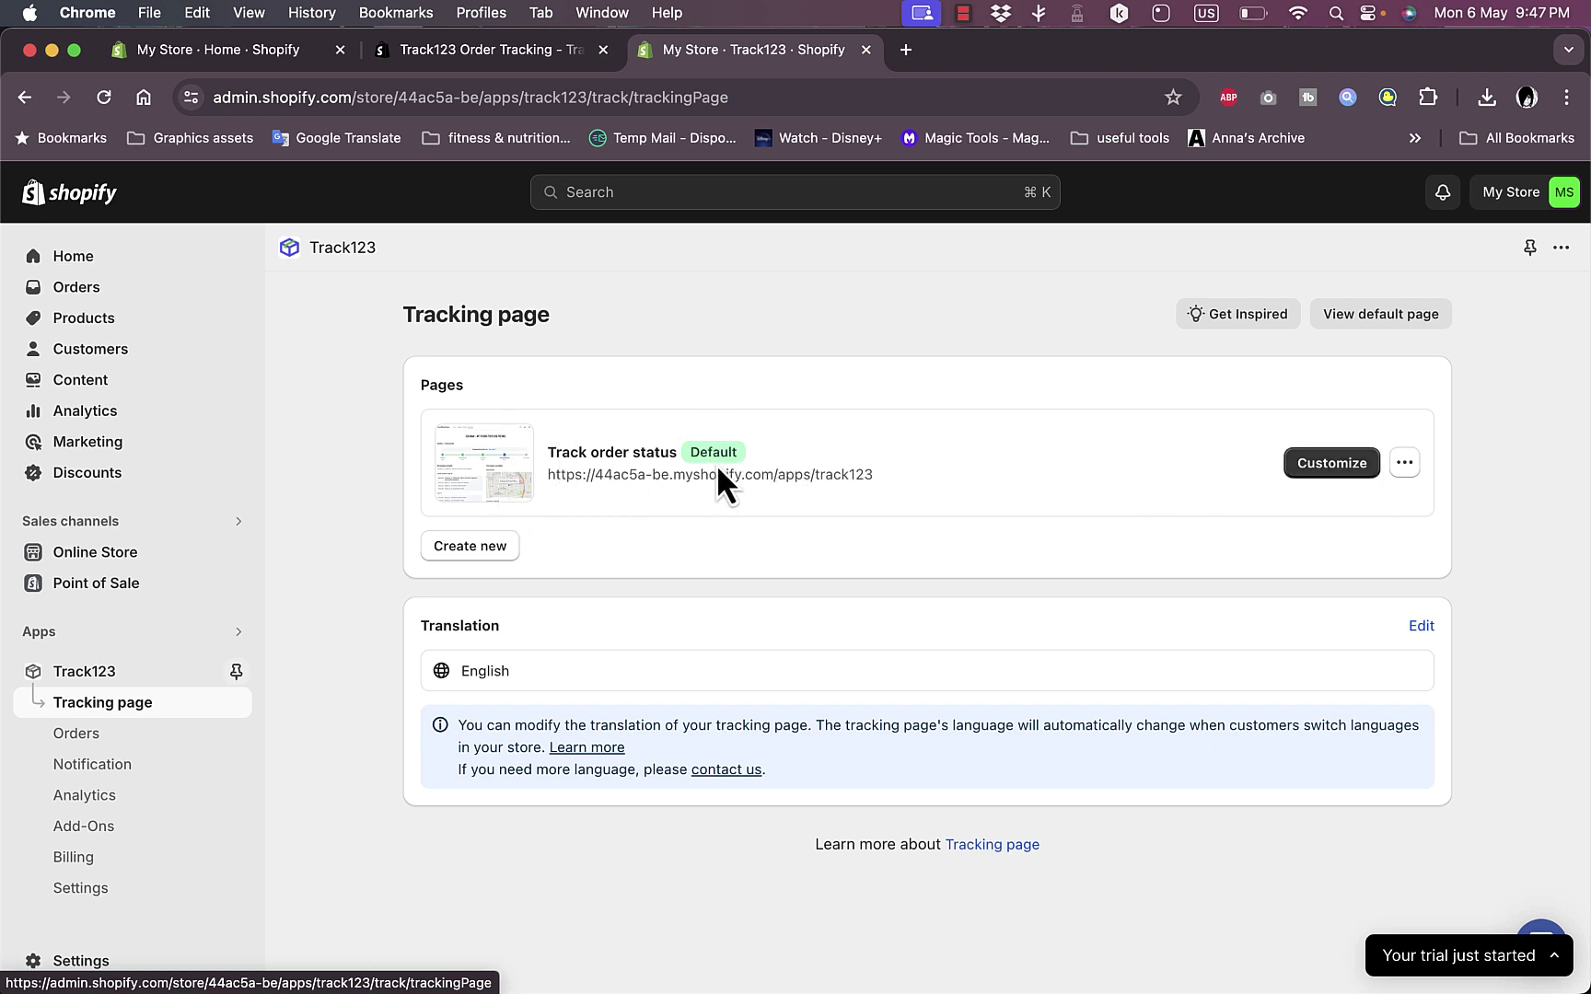
- Customize the Track order status page and settle on the Modern theme after trying Traditional
left_click(1321, 465)
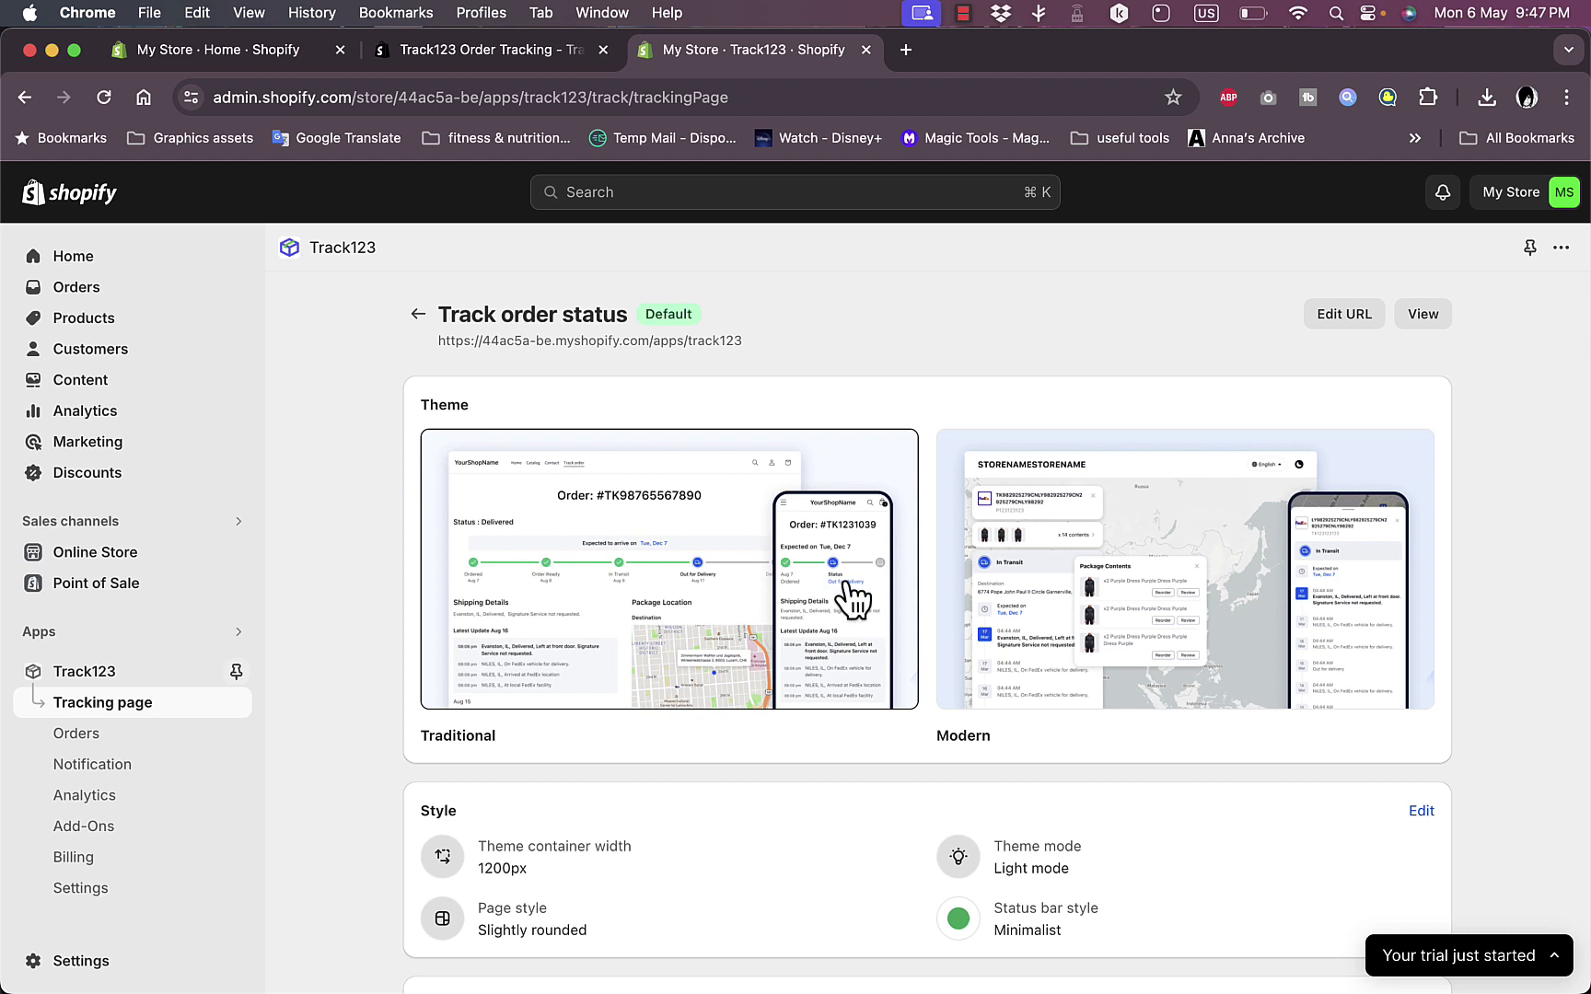
left_click(1193, 568)
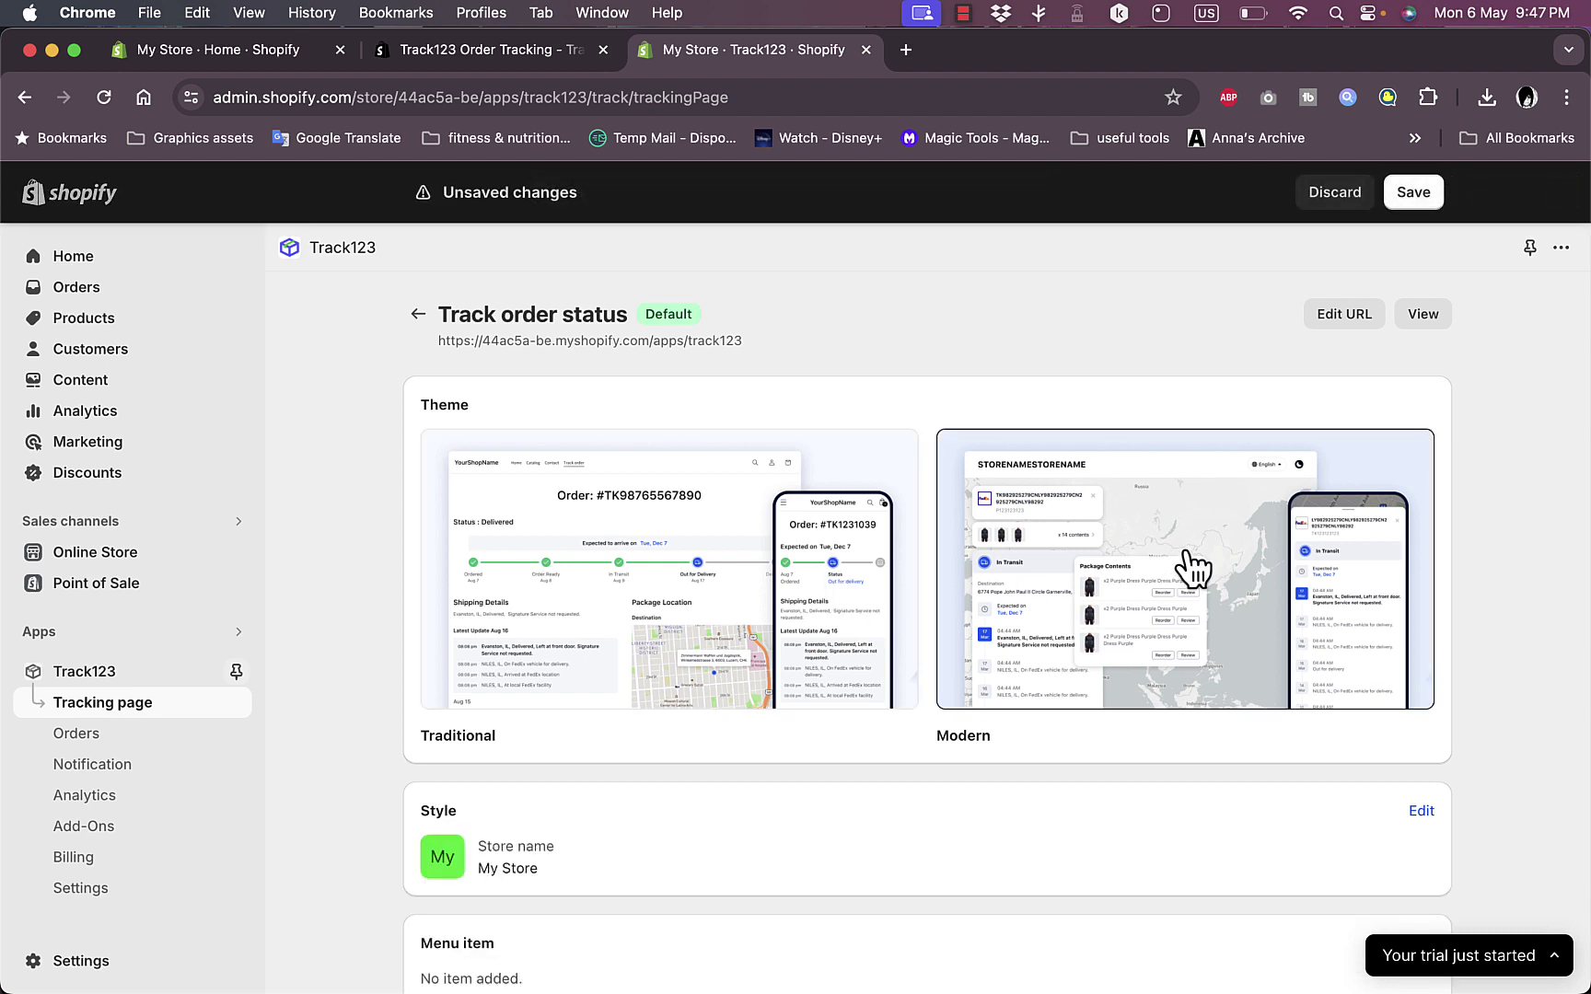
left_click(737, 542)
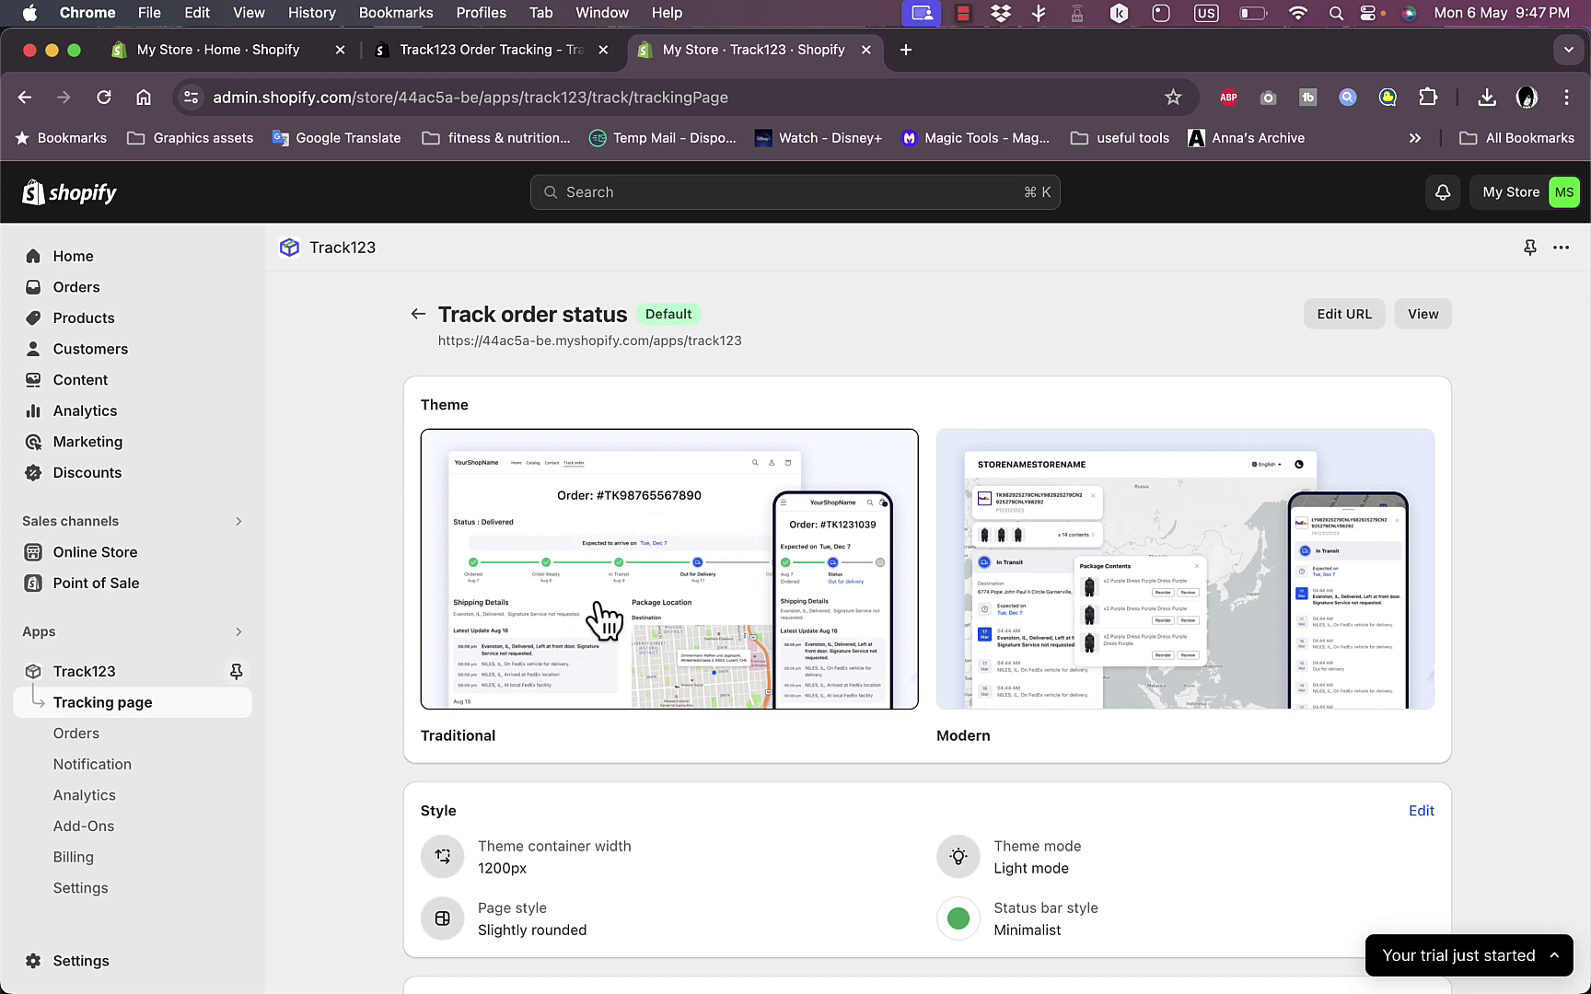
left_click(1152, 603)
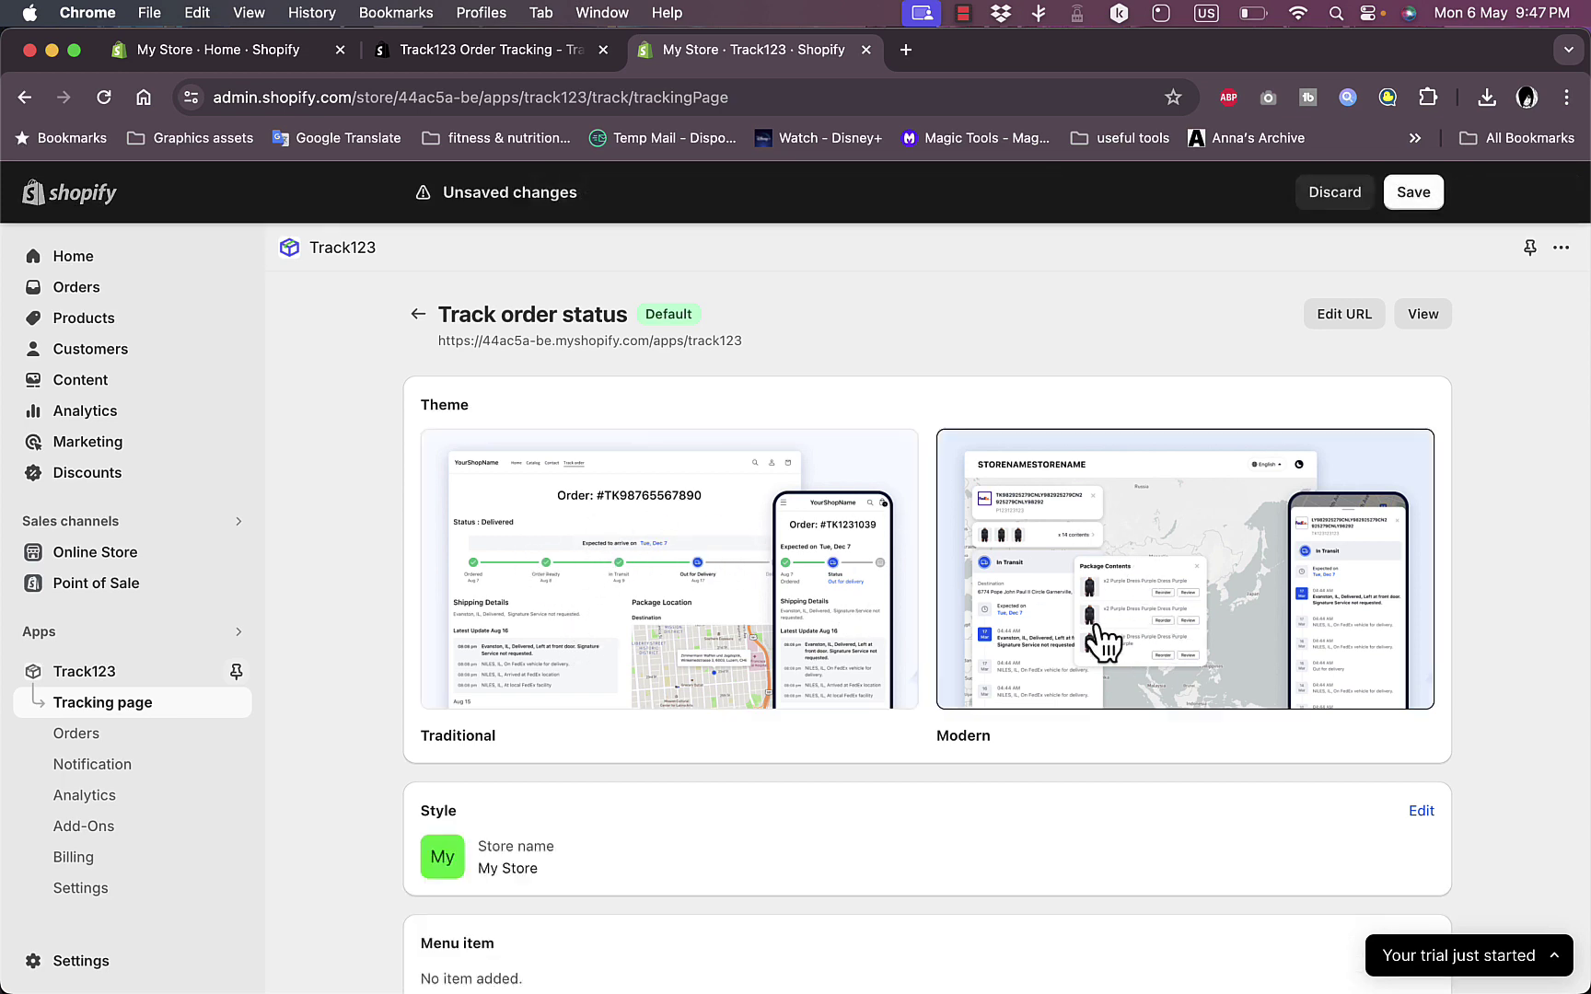
scroll(686, 639, "down", 1)
scroll(682, 639, "down", 5)
scroll(682, 622, "up", 3)
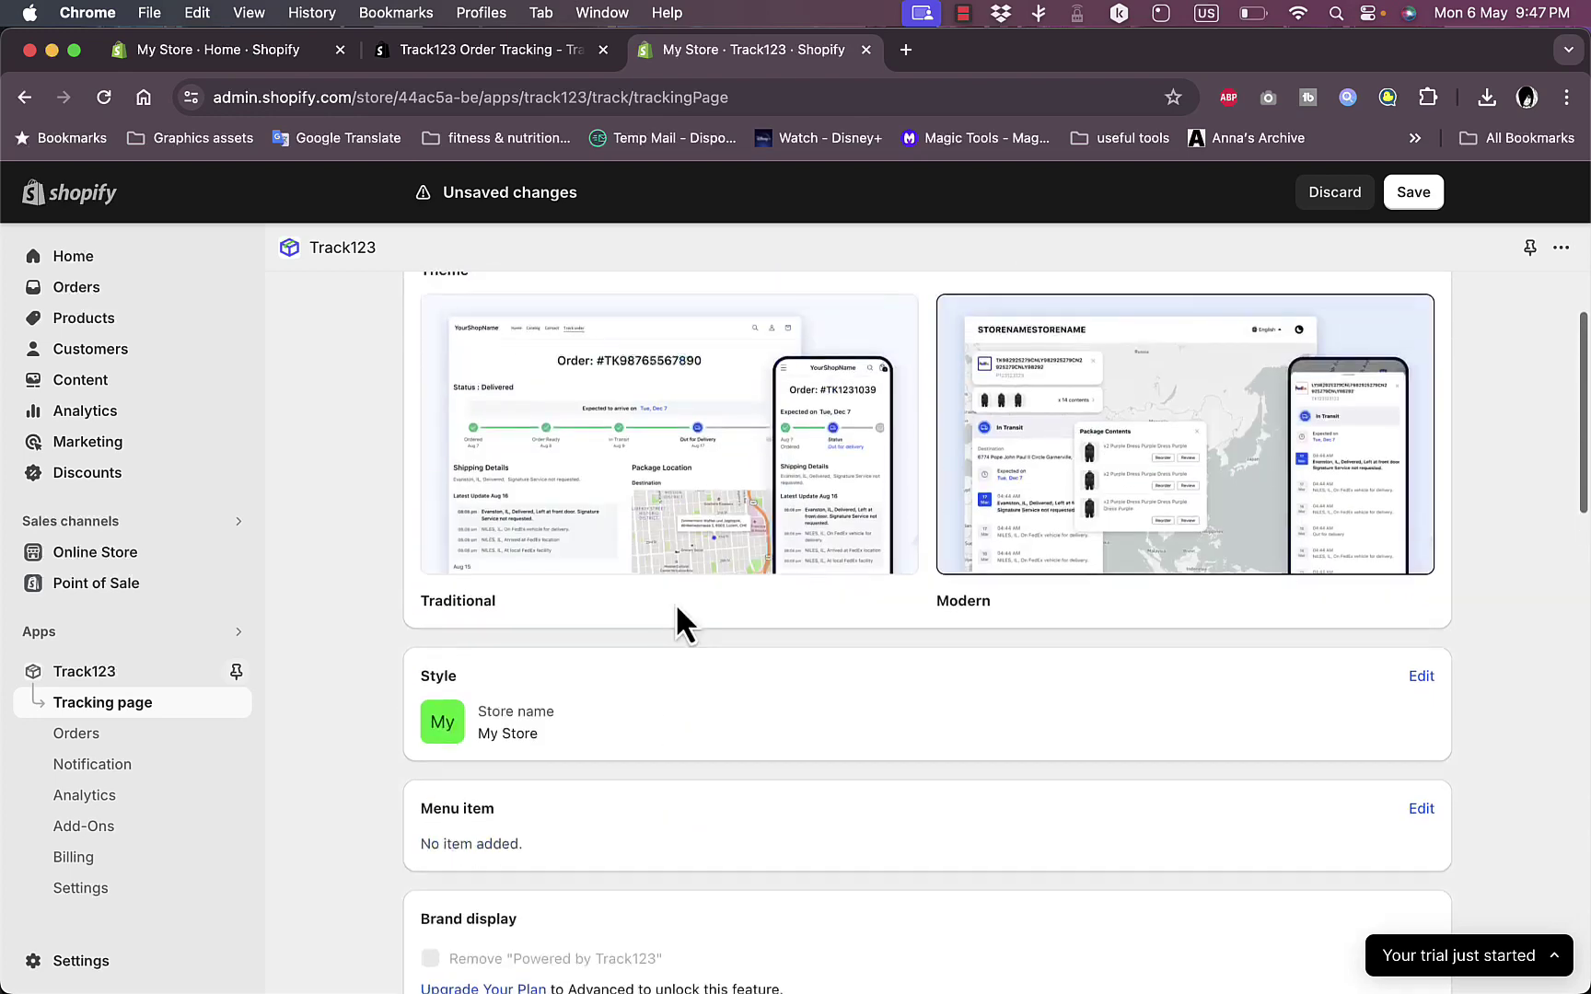
scroll(642, 530, "down", 3)
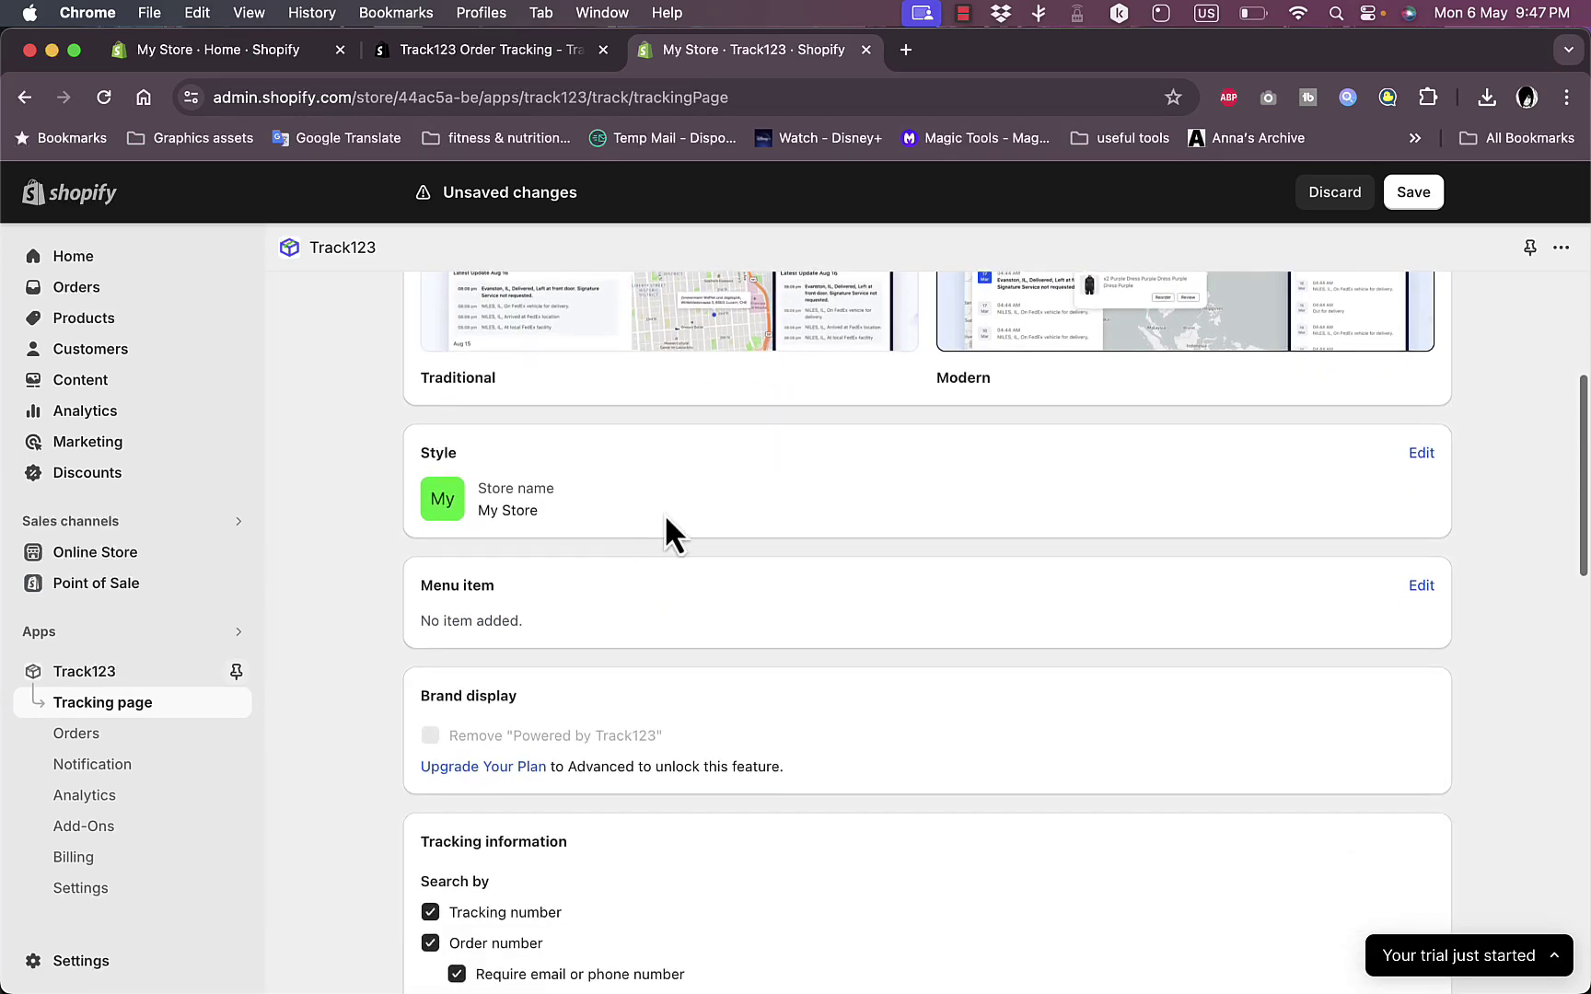
scroll(1151, 506, "up", 4)
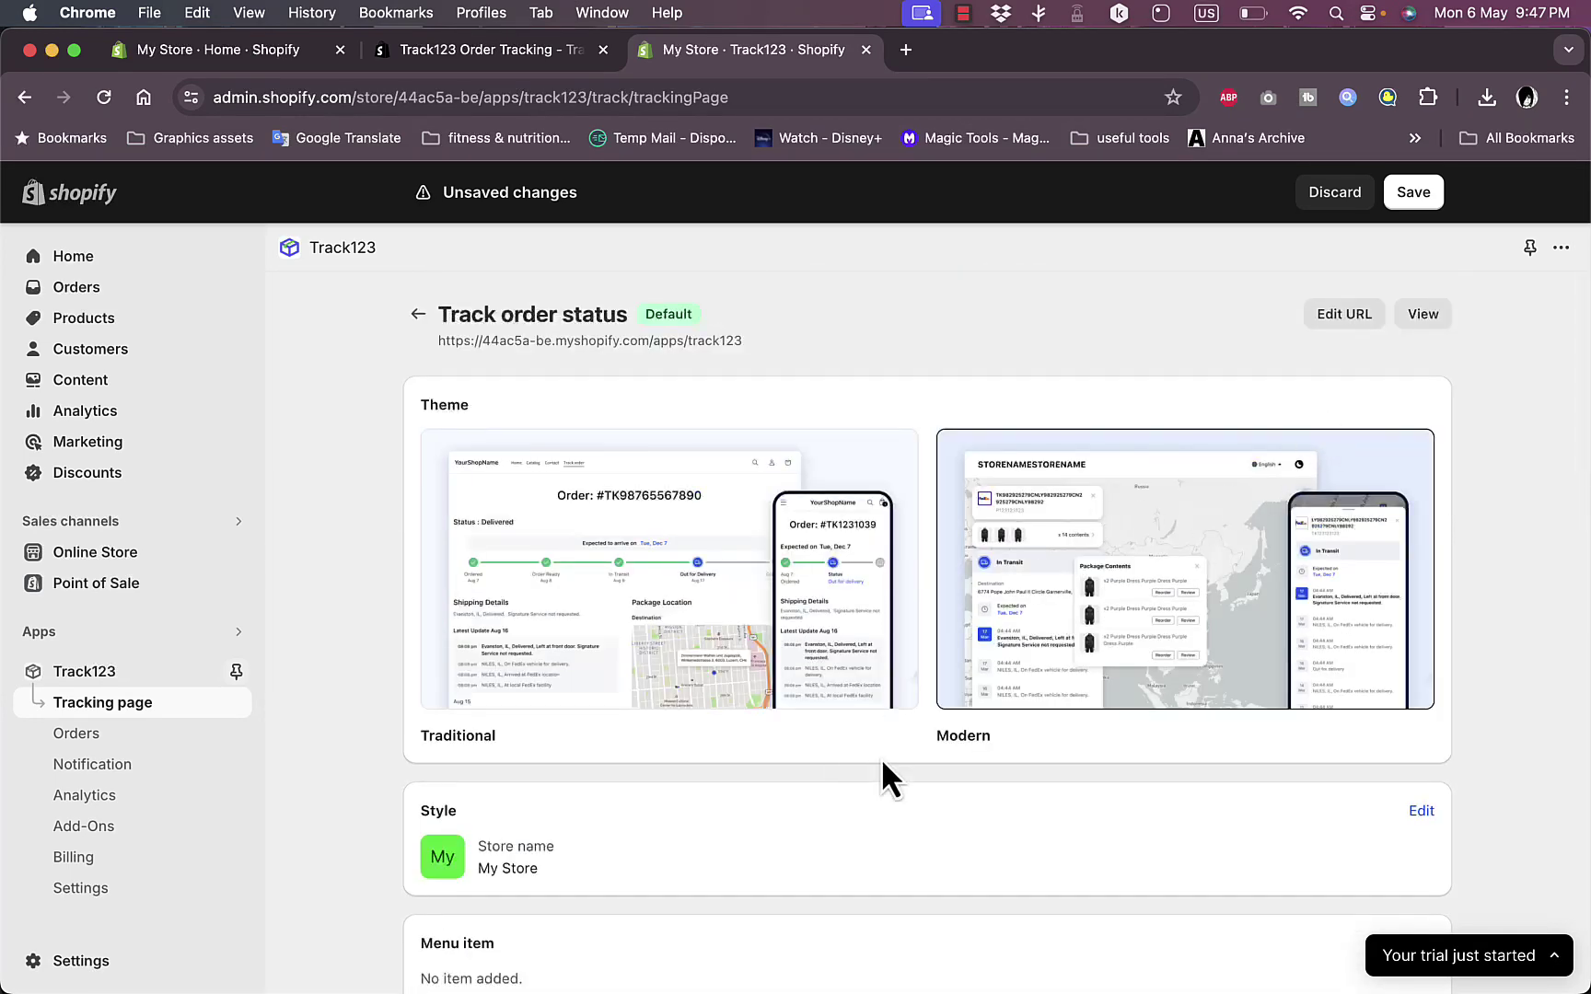
scroll(884, 778, "down", 2)
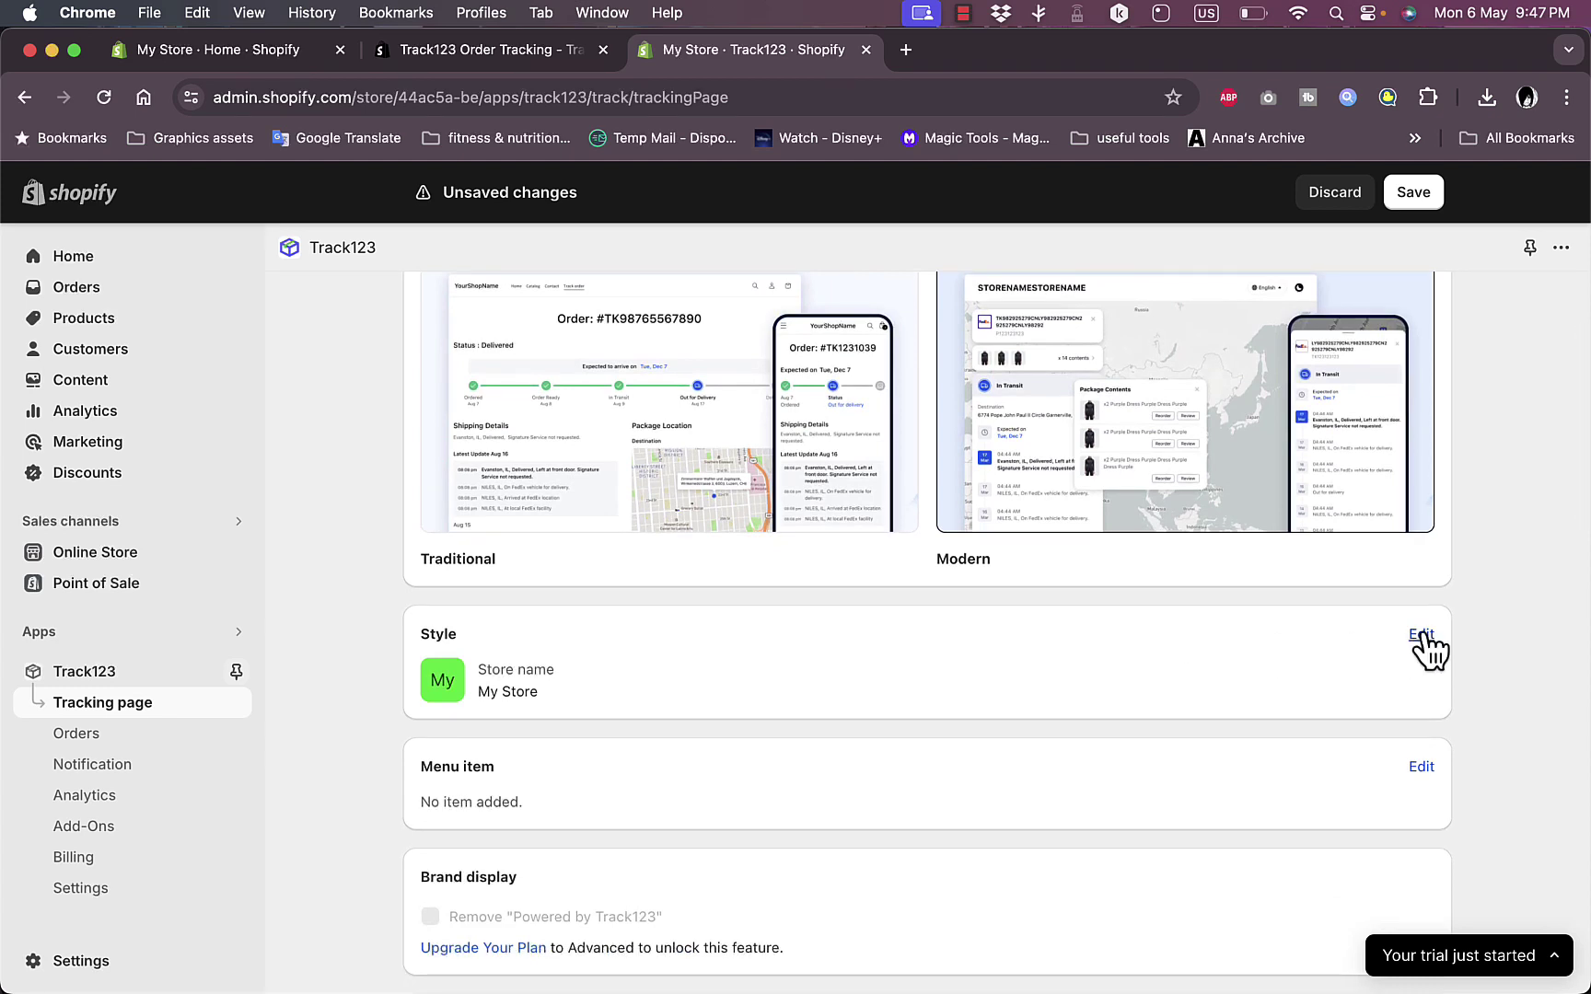
- Change the Store name in the Style settings to 'test store'
left_click(1419, 635)
scroll(1004, 722, "down", 2)
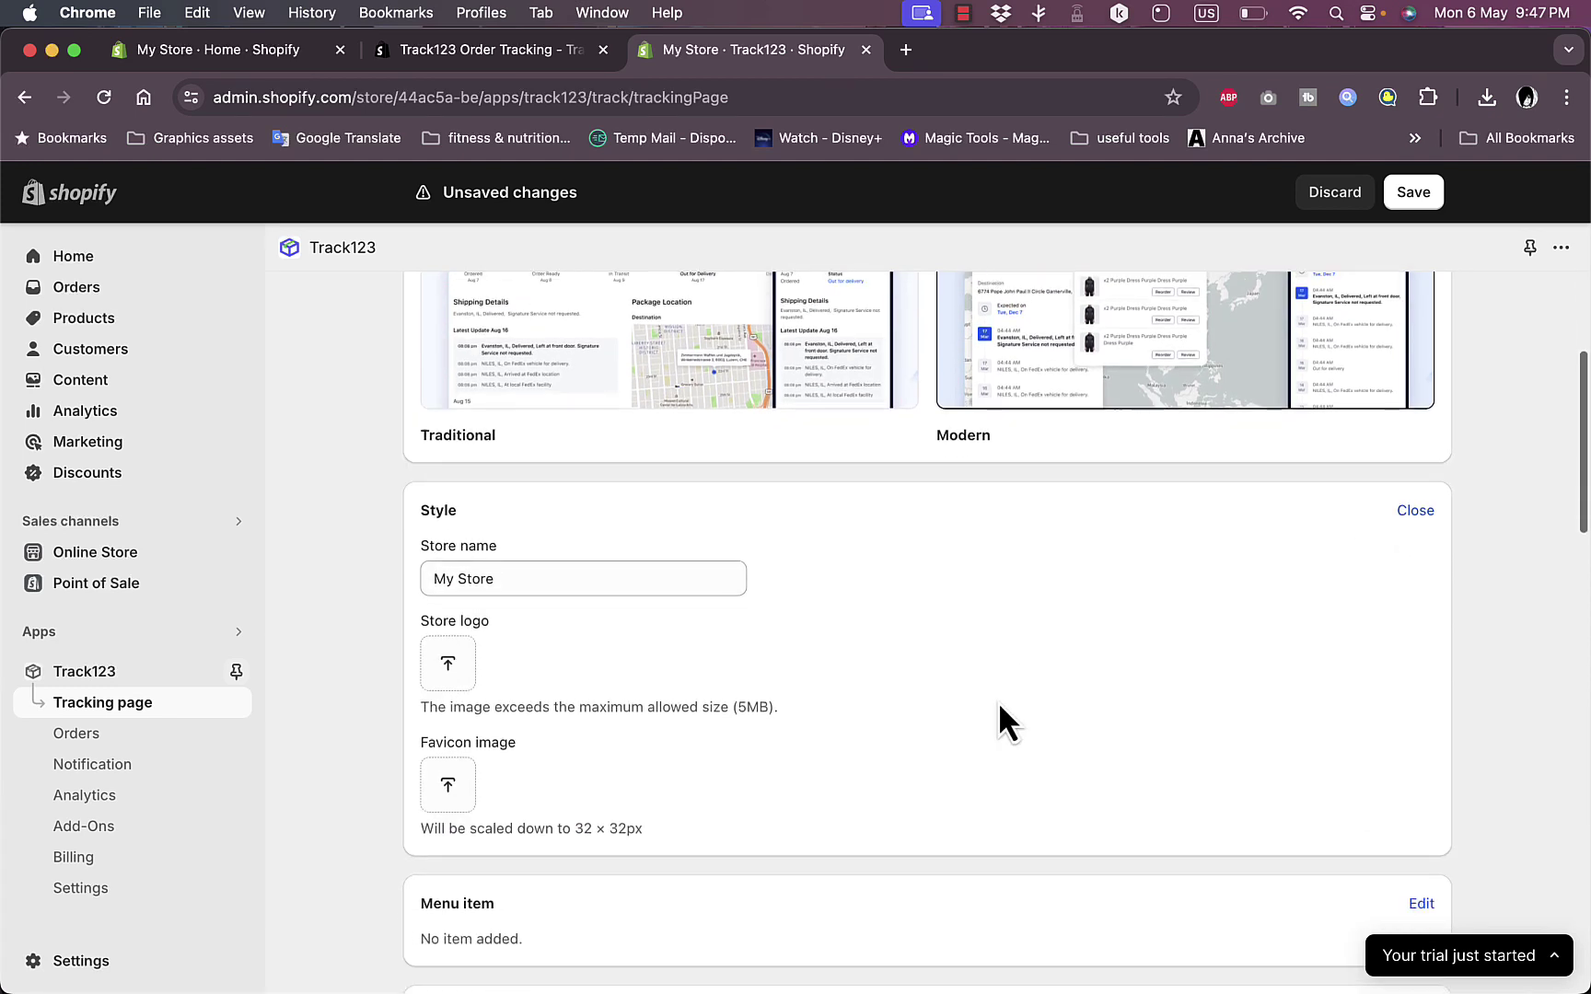
triple_click(512, 580)
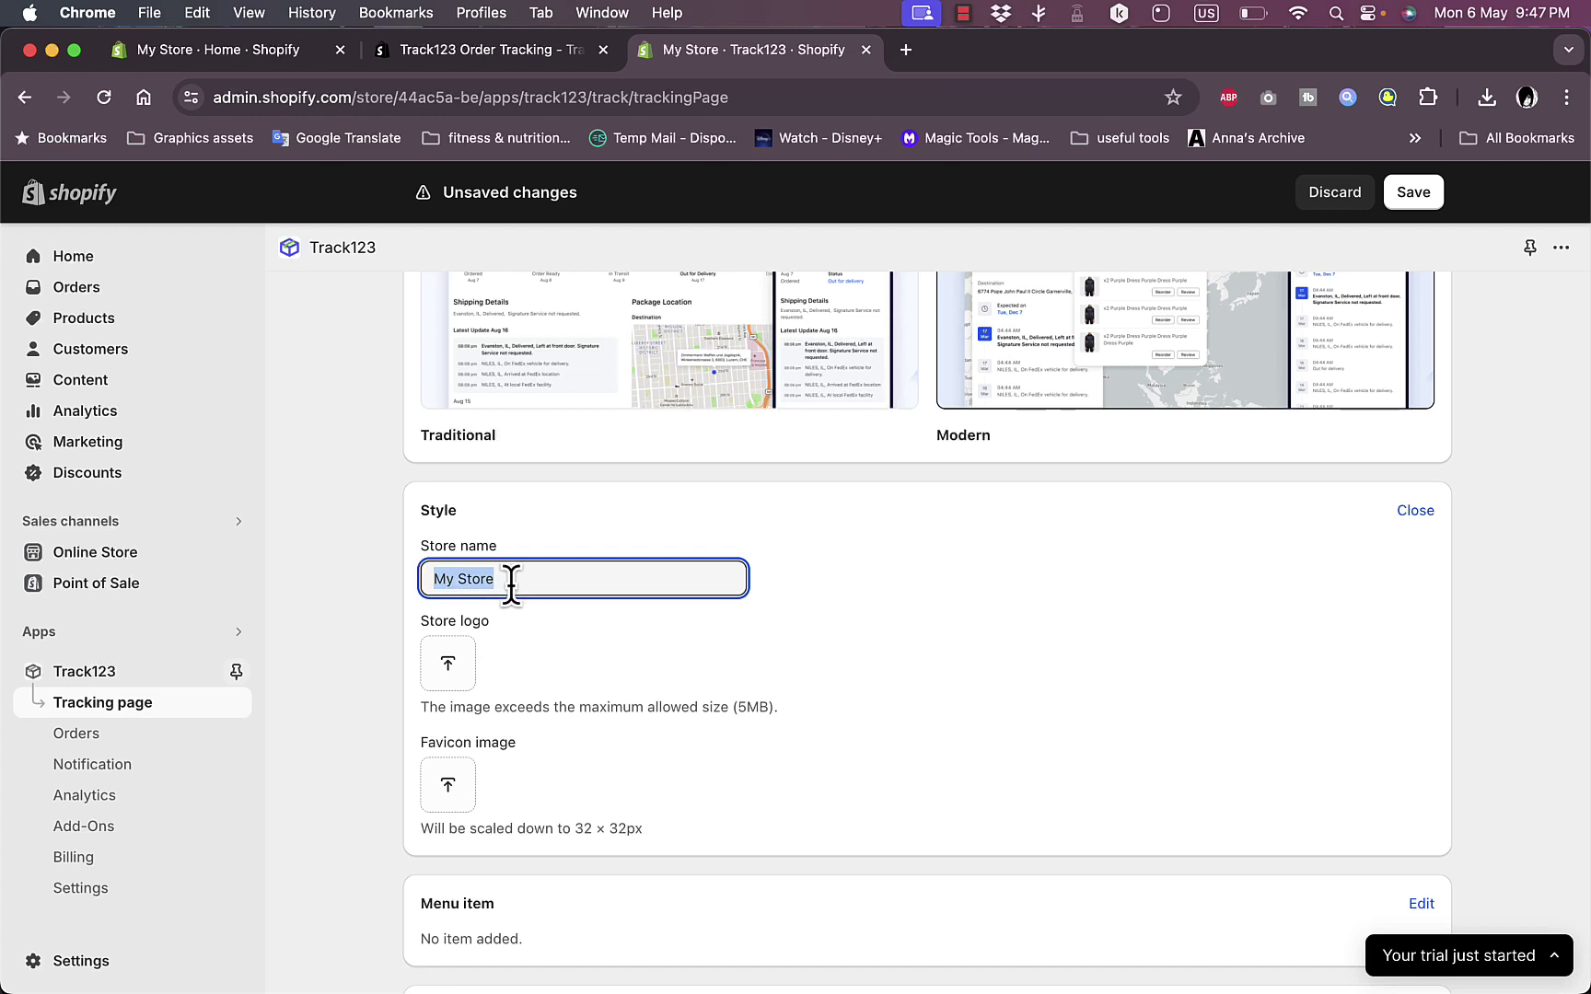
type("test")
left_click(702, 649)
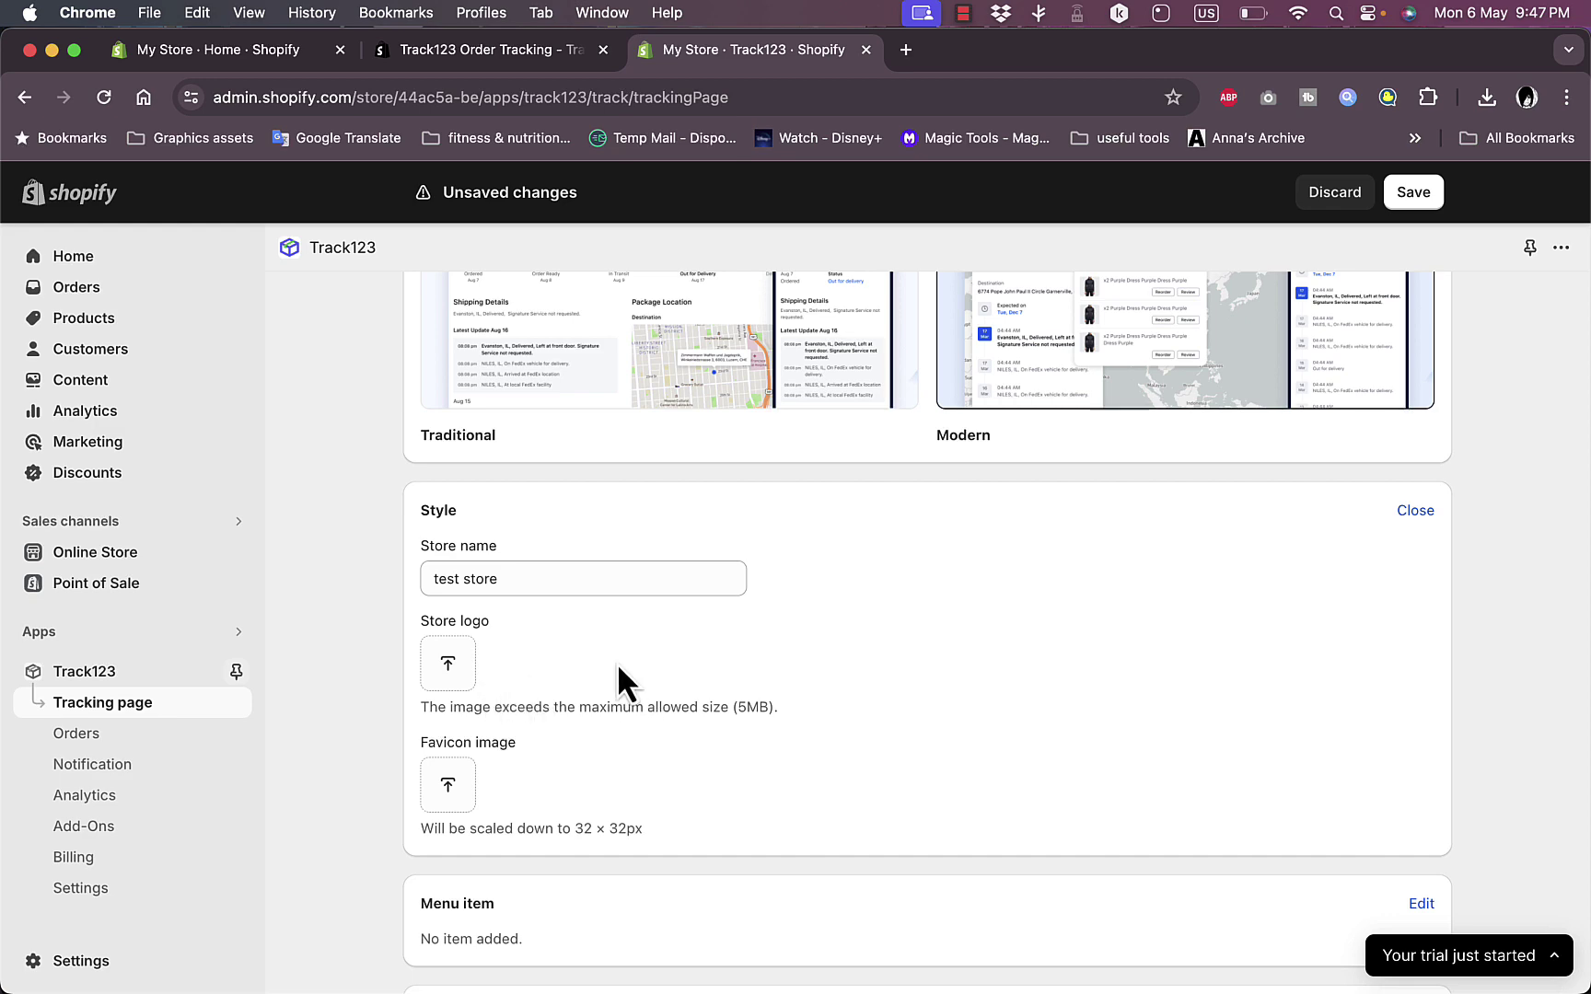
scroll(618, 683, "up", 5)
scroll(619, 683, "down", 2)
scroll(619, 683, "down", 2)
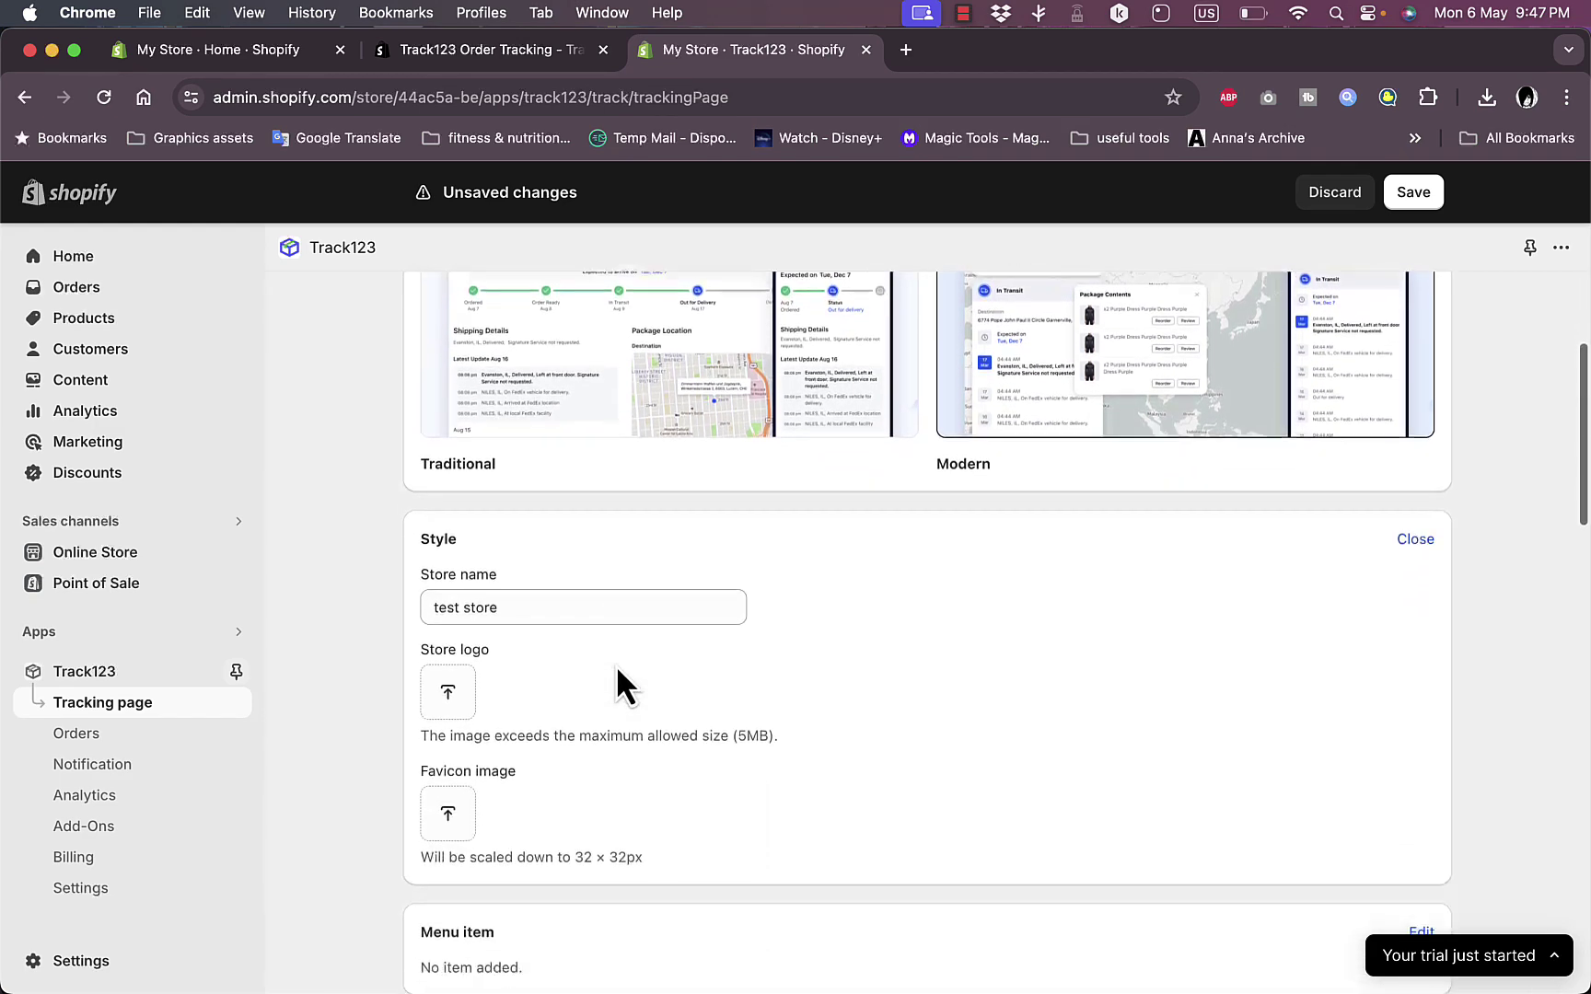
scroll(618, 683, "up", 1)
scroll(619, 683, "down", 3)
scroll(619, 683, "down", 2)
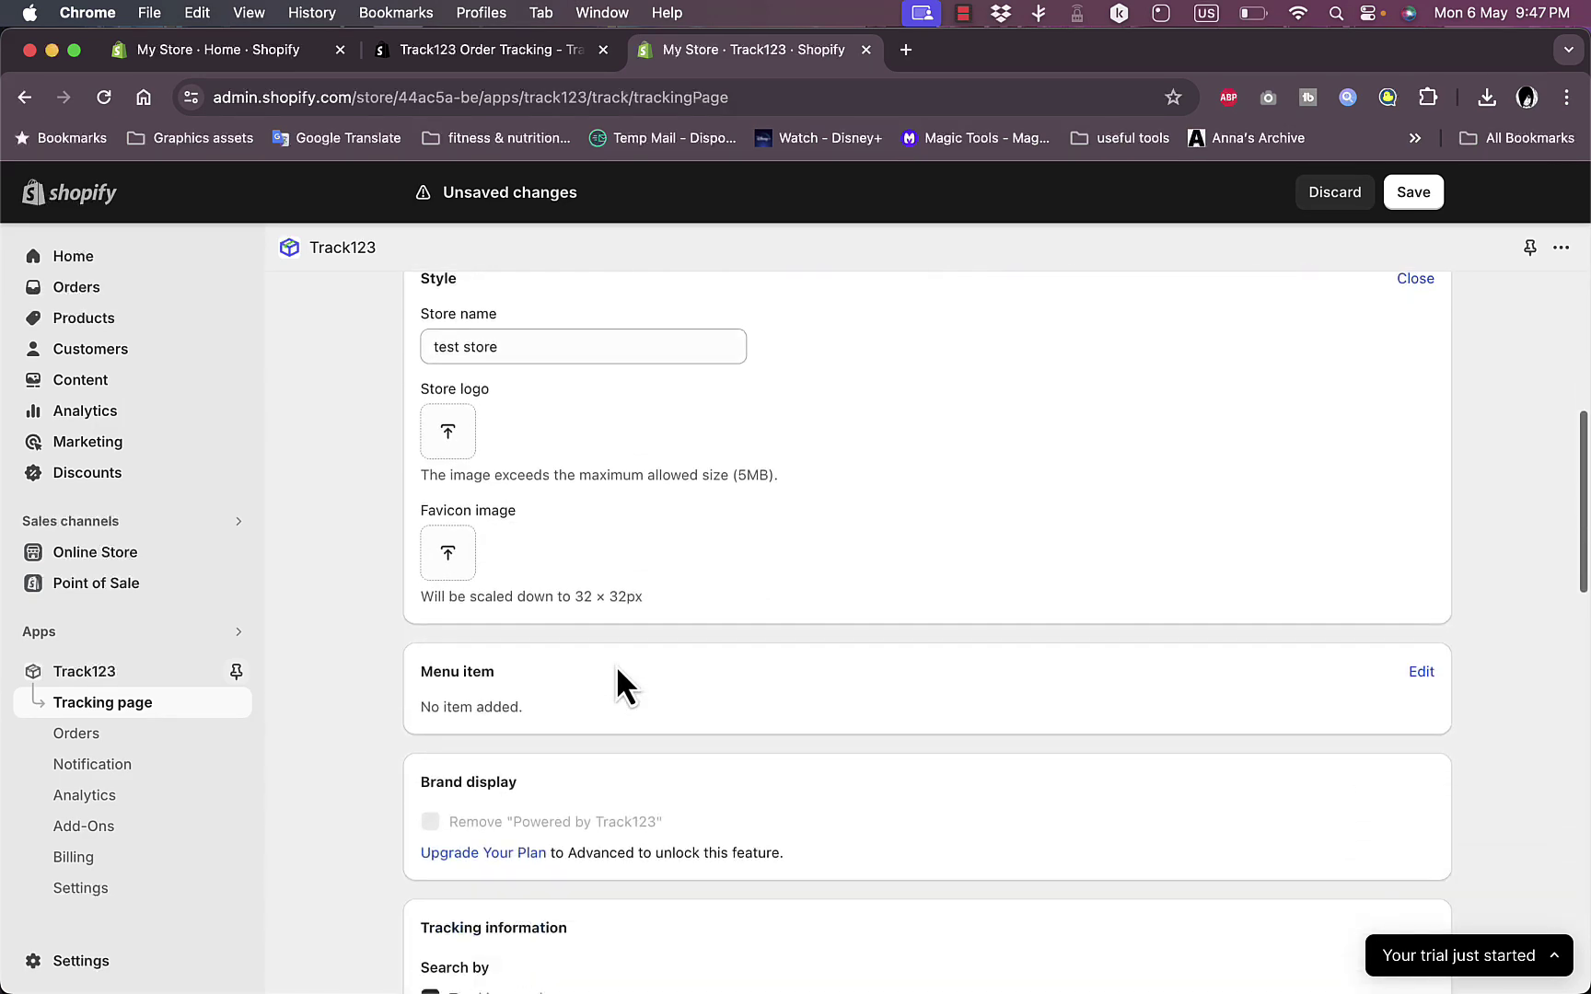
- Expand the Menu item settings of the tracking page
left_click(1418, 672)
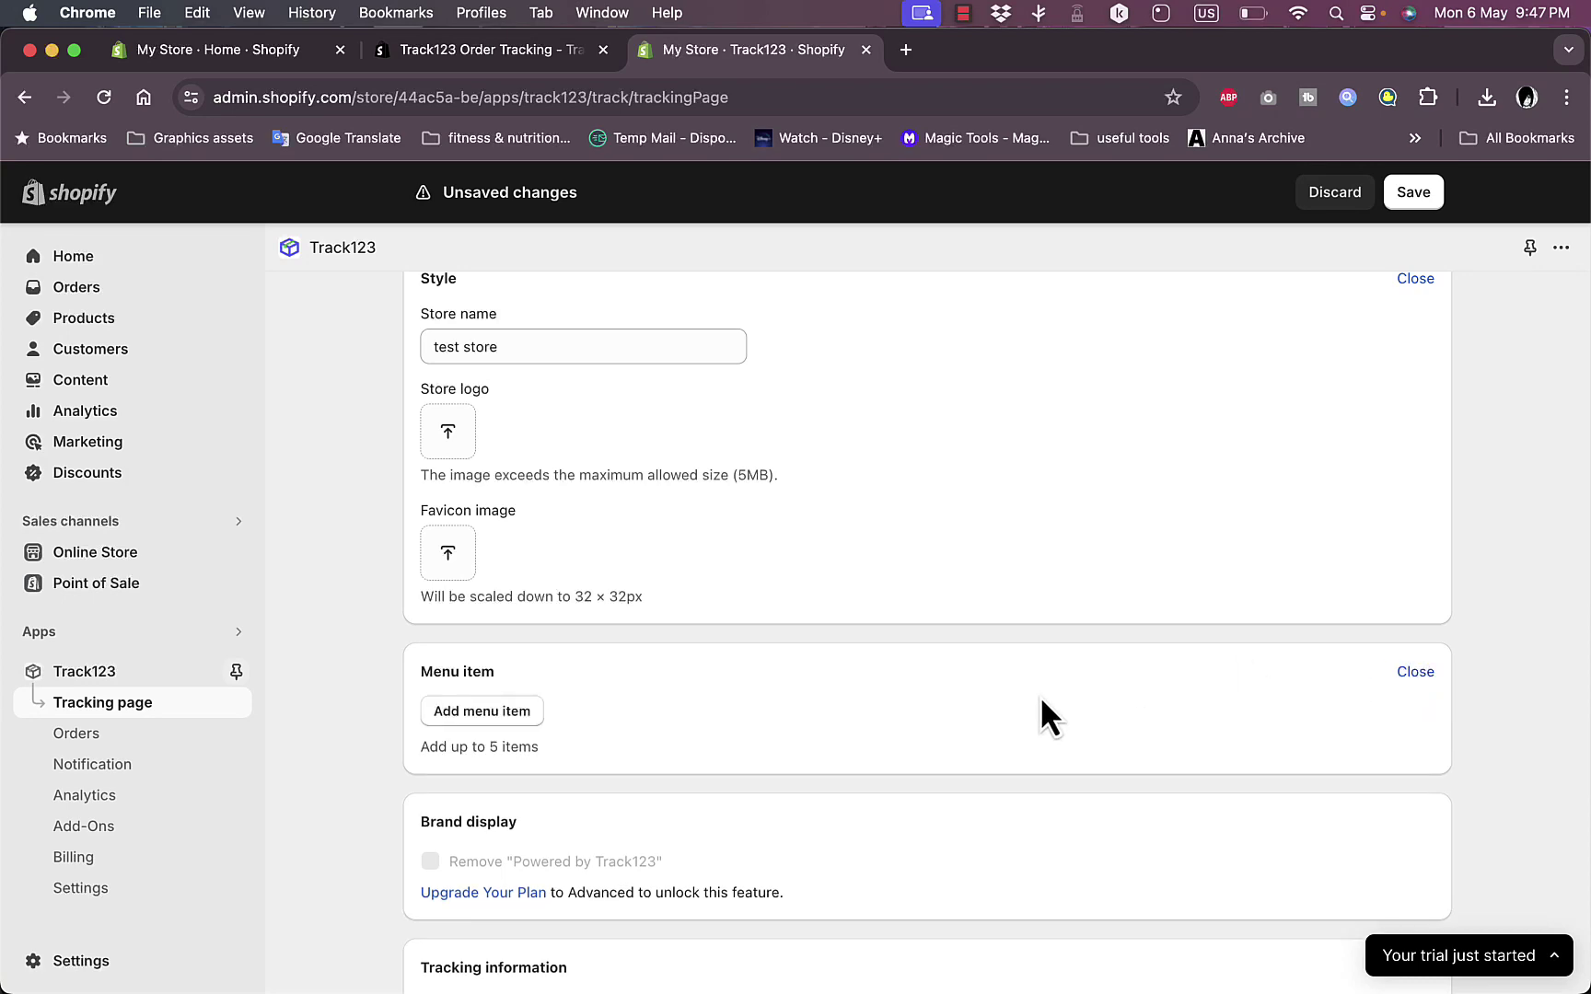
scroll(851, 670, "up", 9)
scroll(849, 661, "down", 12)
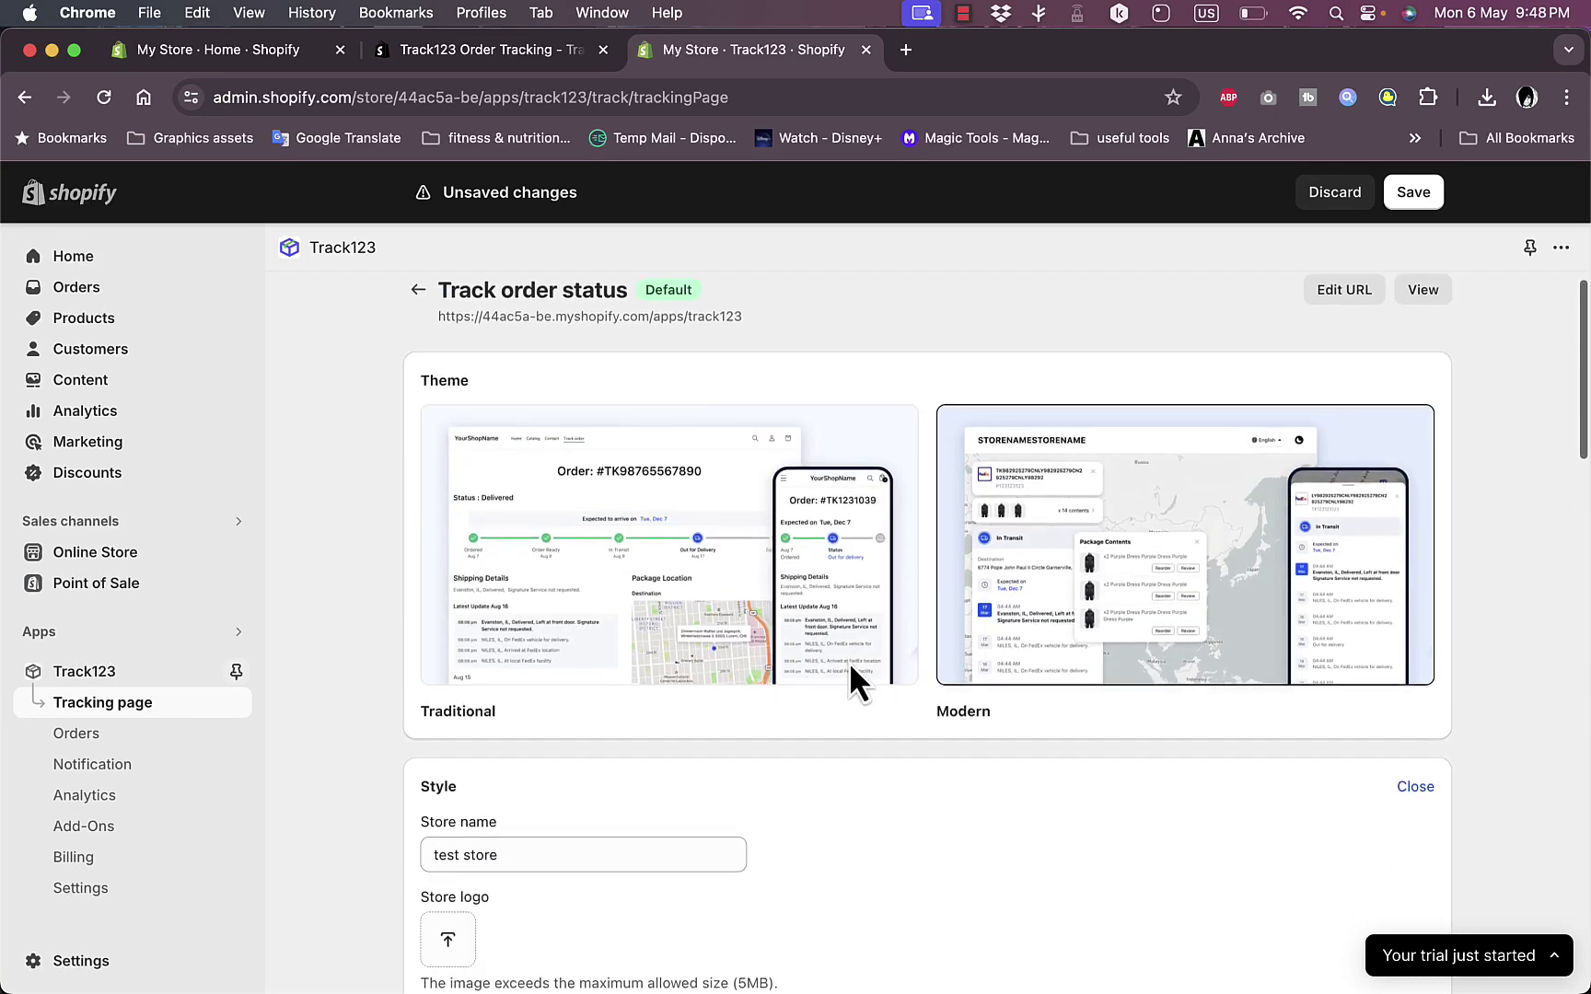
- Keep tracking-number search enabled and the map on current package location
scroll(709, 681, "down", 3)
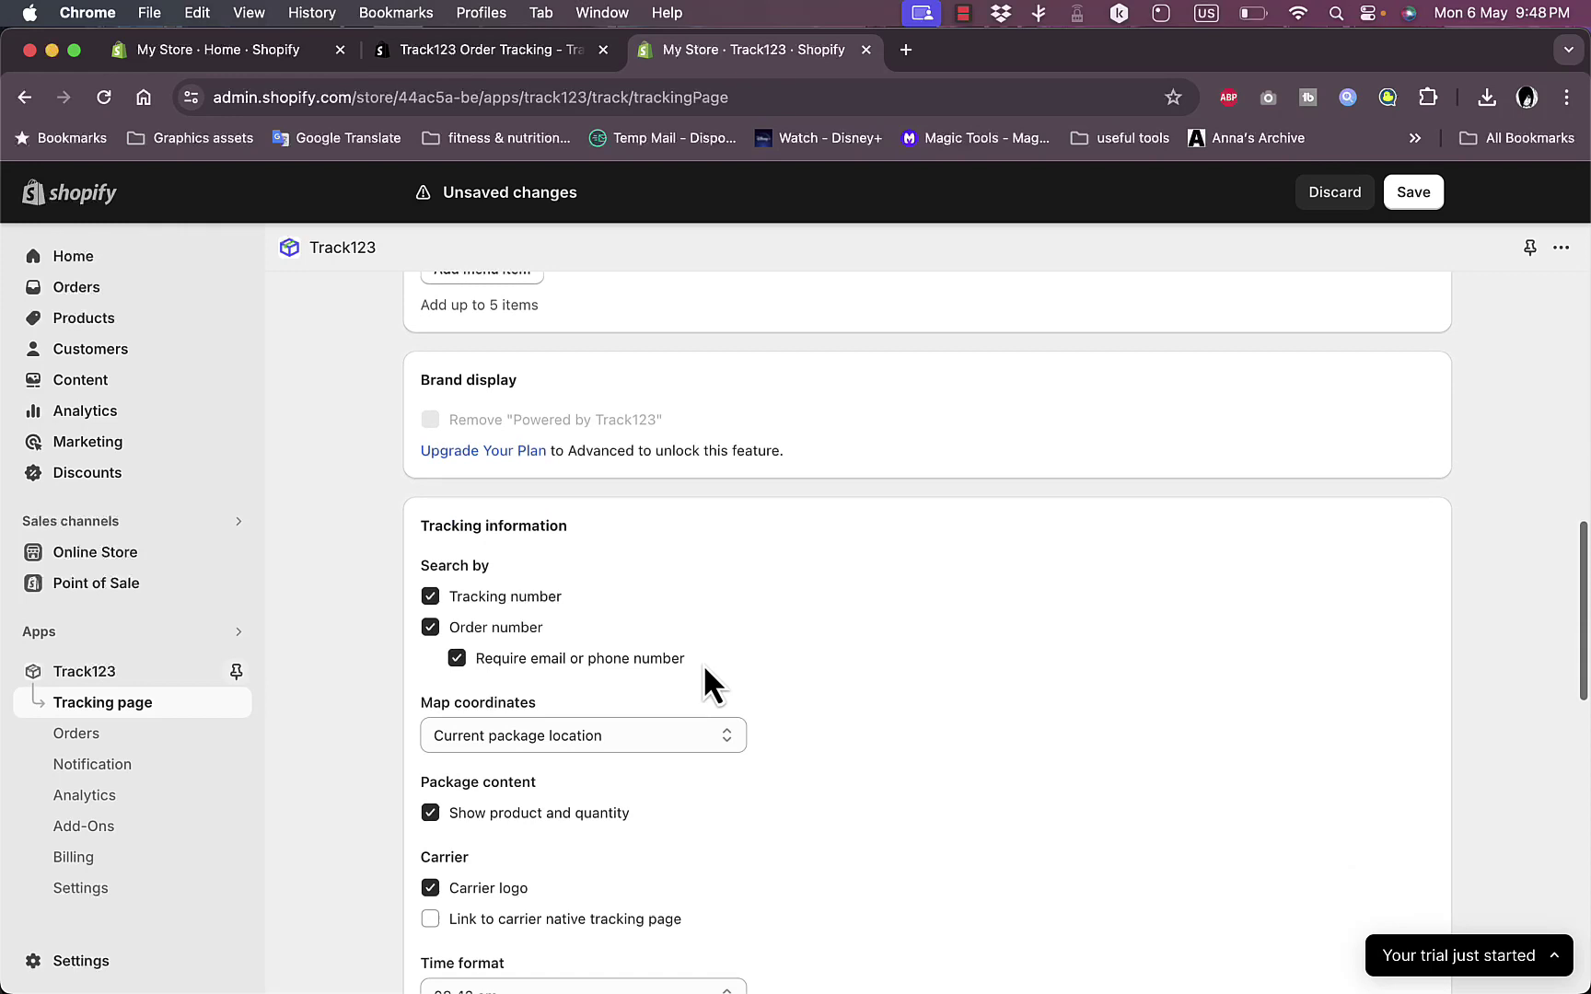
left_click(430, 596)
scroll(461, 611, "up", 12)
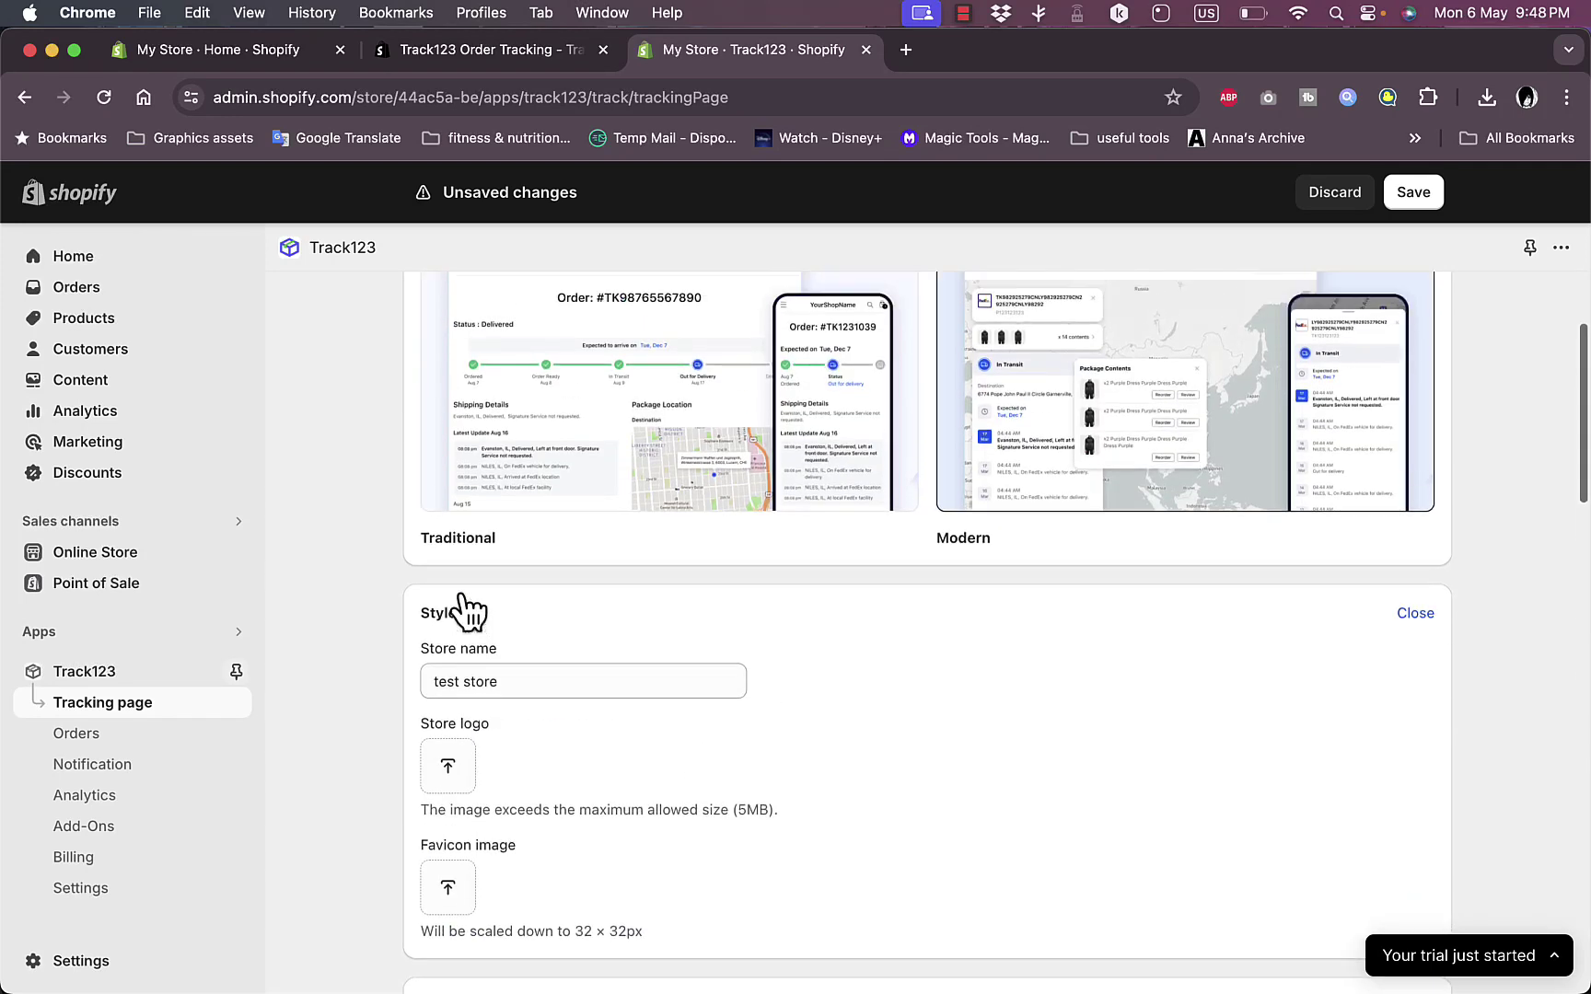
scroll(469, 610, "up", 3)
scroll(469, 610, "down", 2)
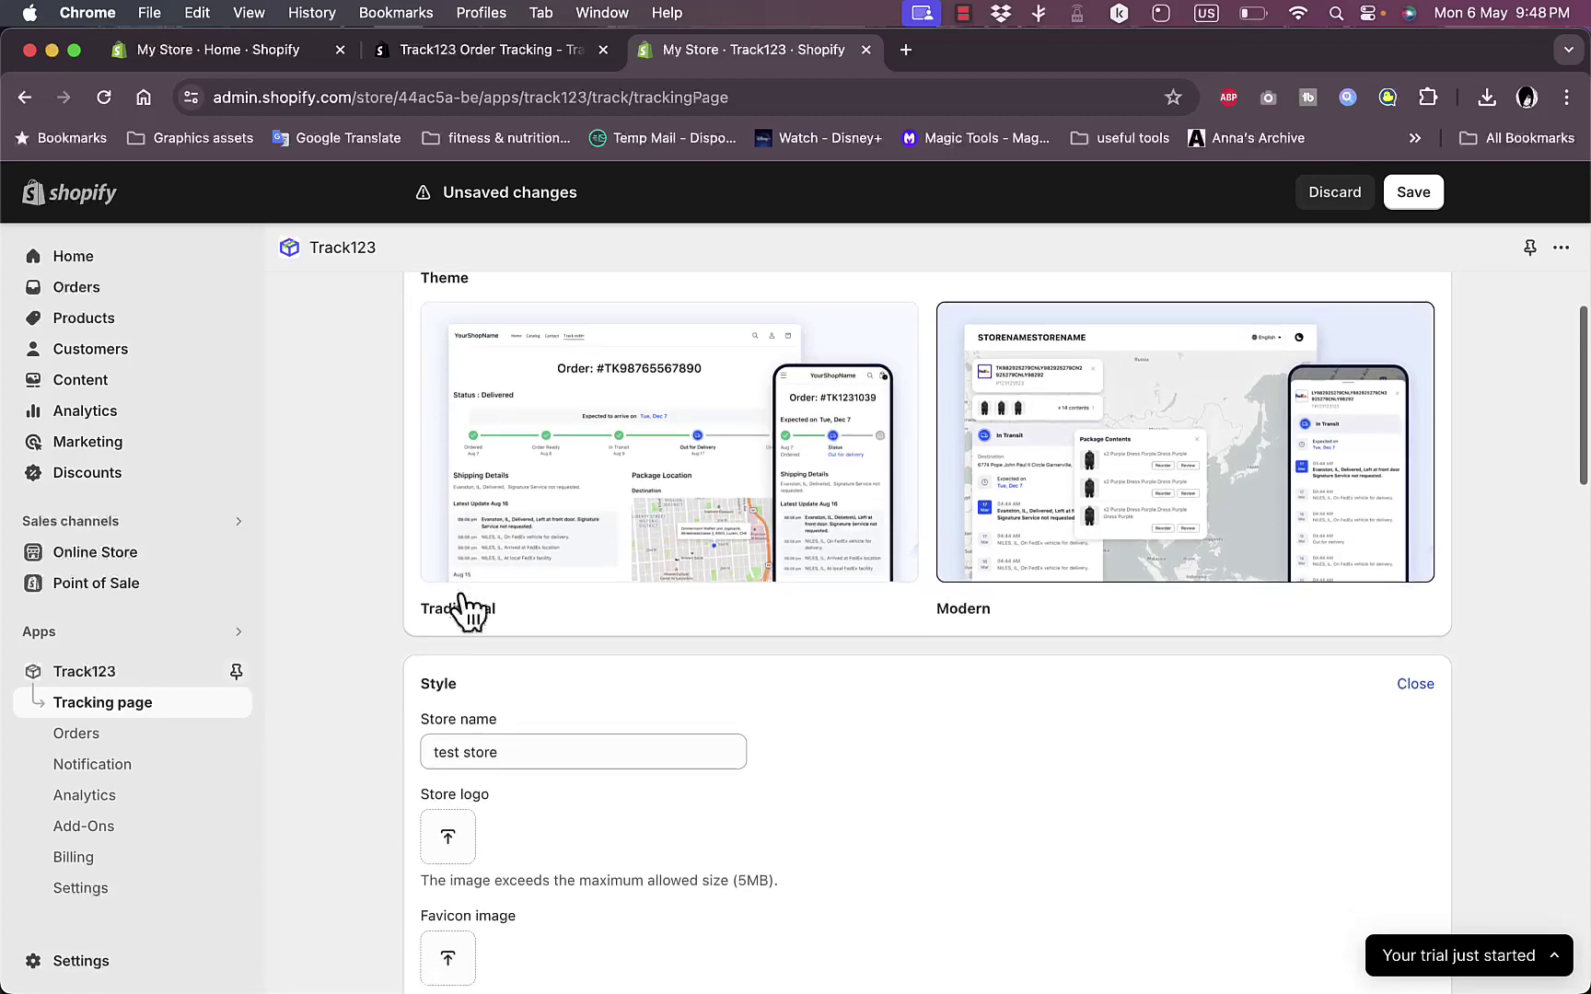
scroll(470, 609, "down", 10)
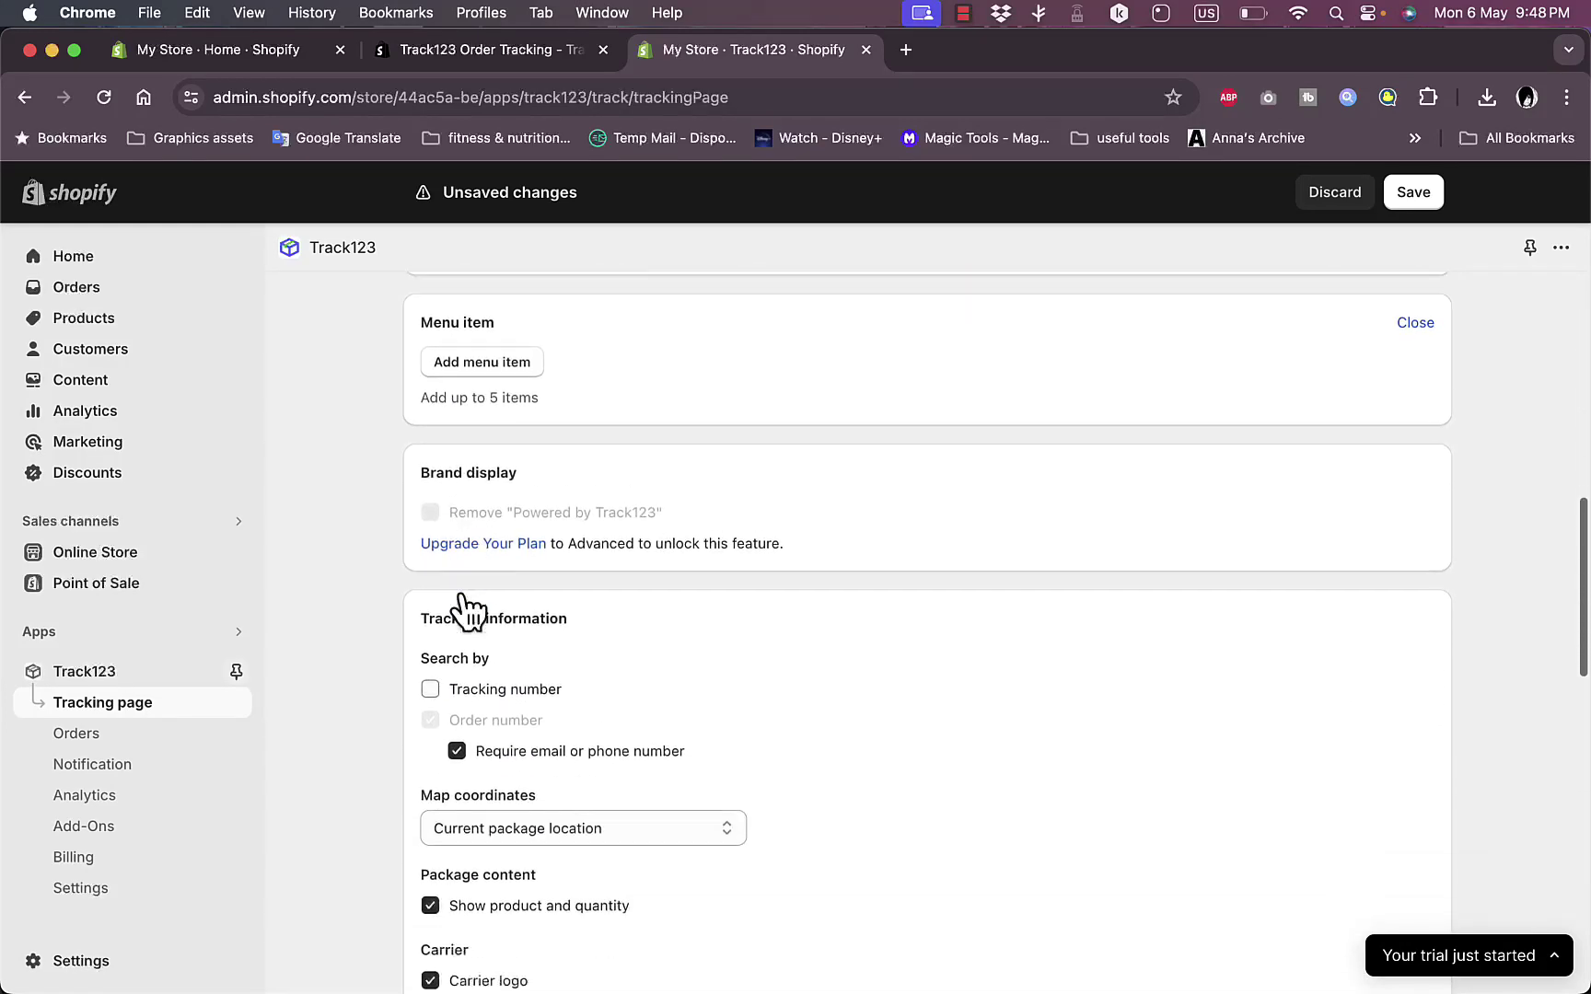
scroll(470, 609, "down", 1)
left_click(430, 642)
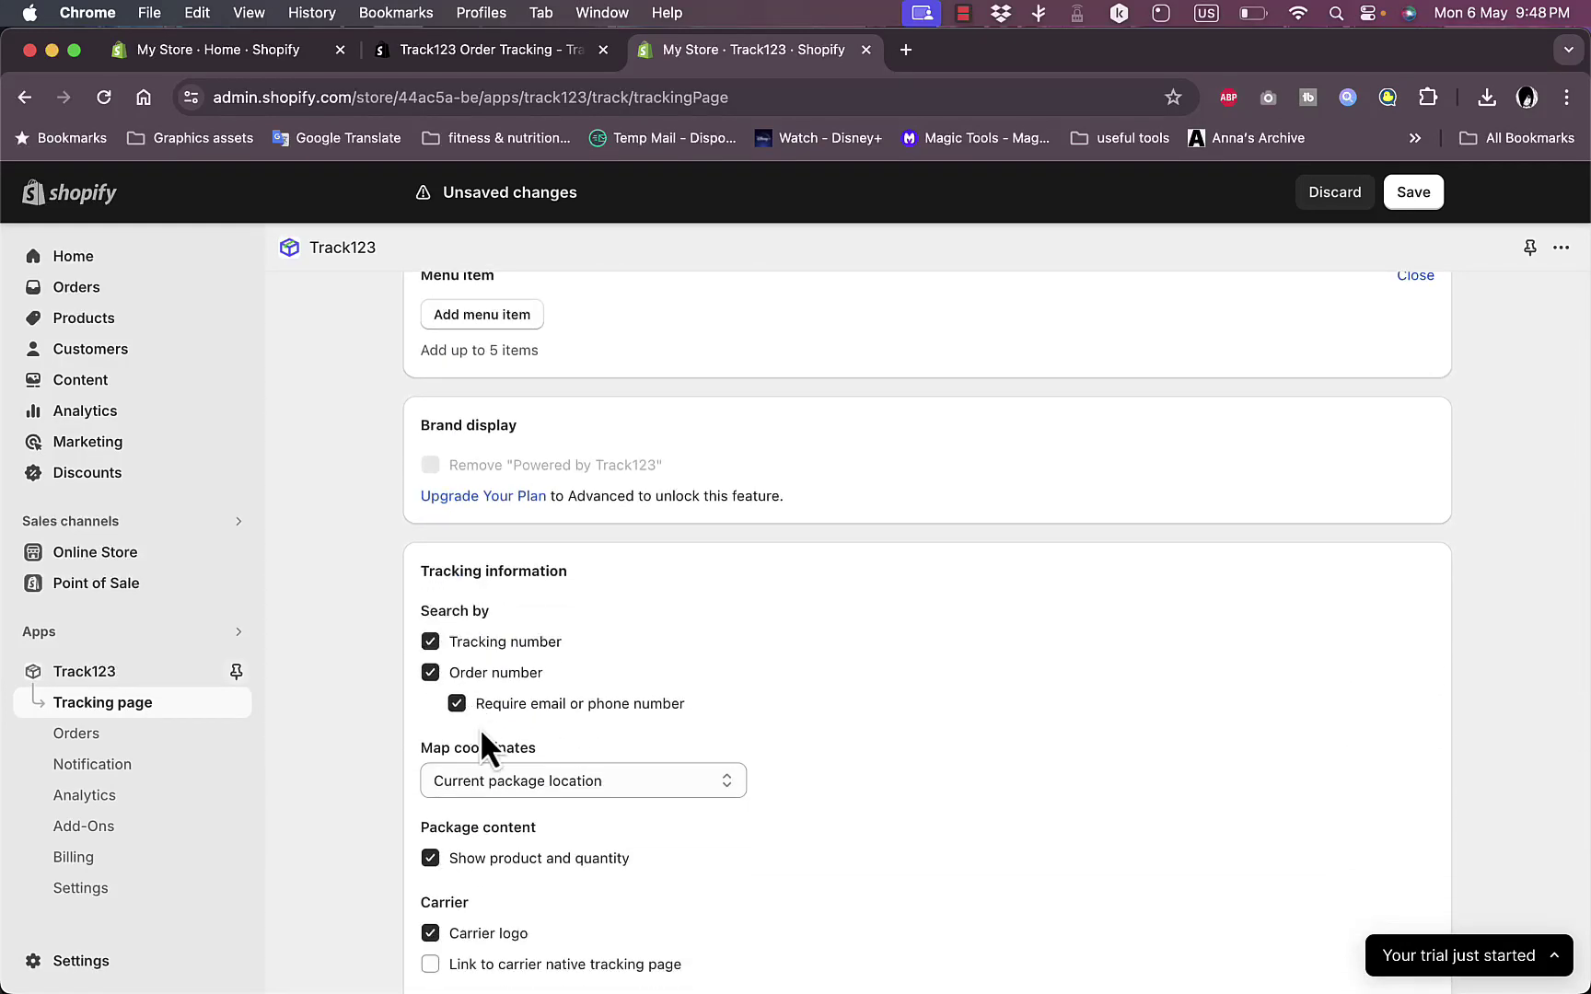
left_click(683, 783)
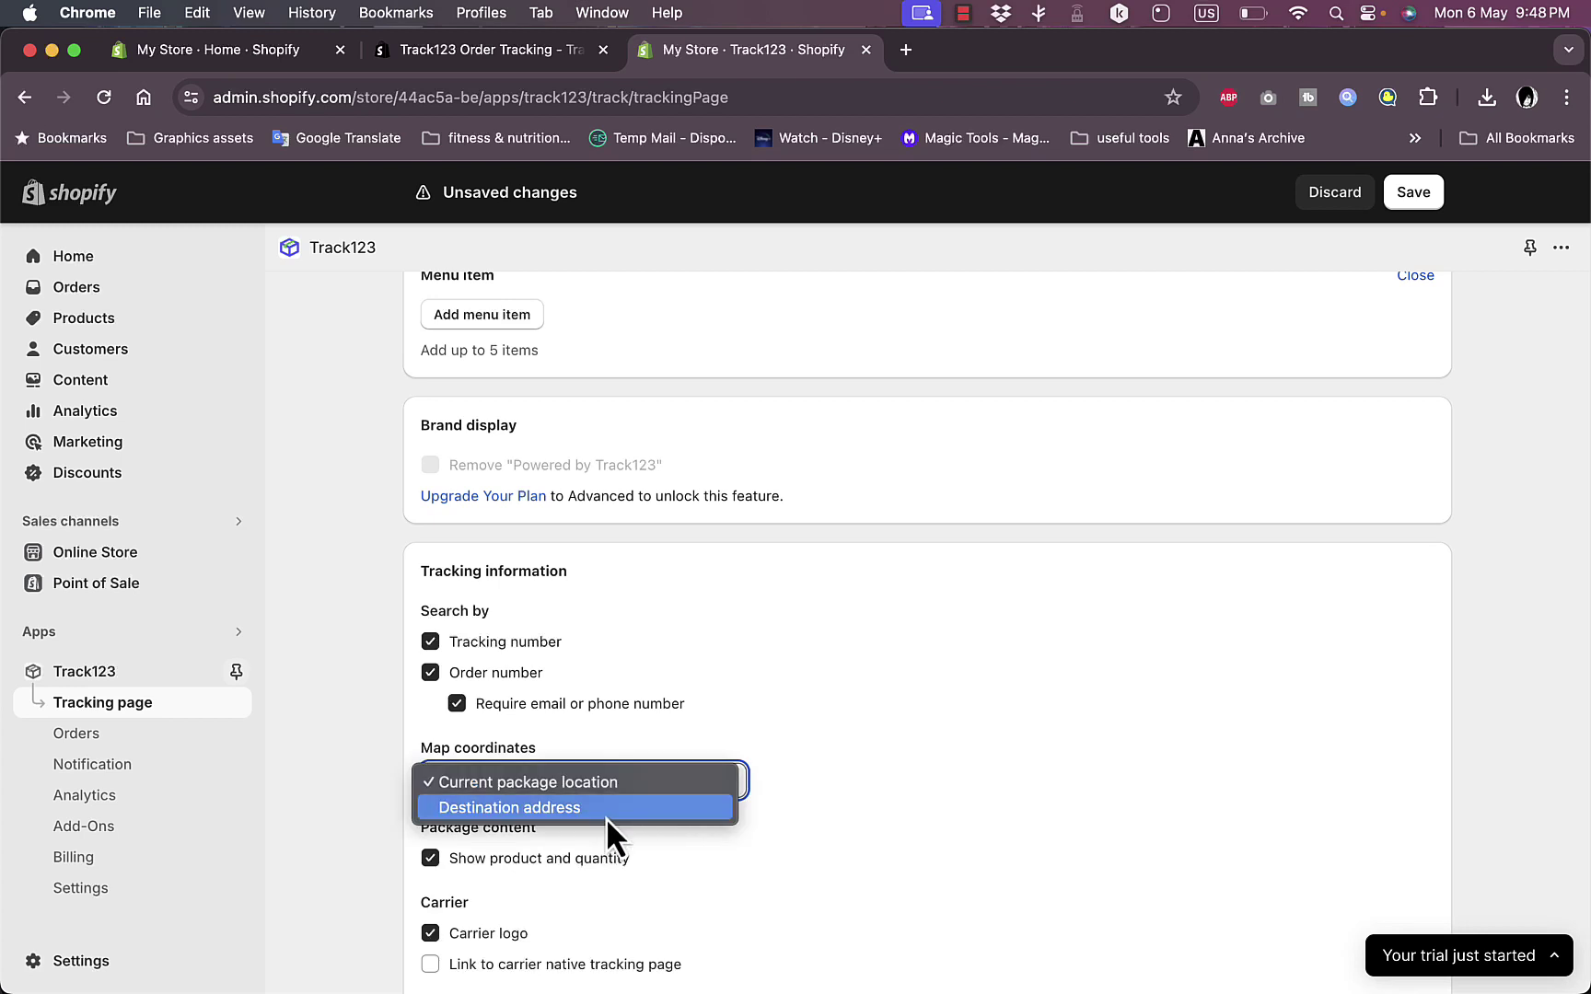
left_click(871, 760)
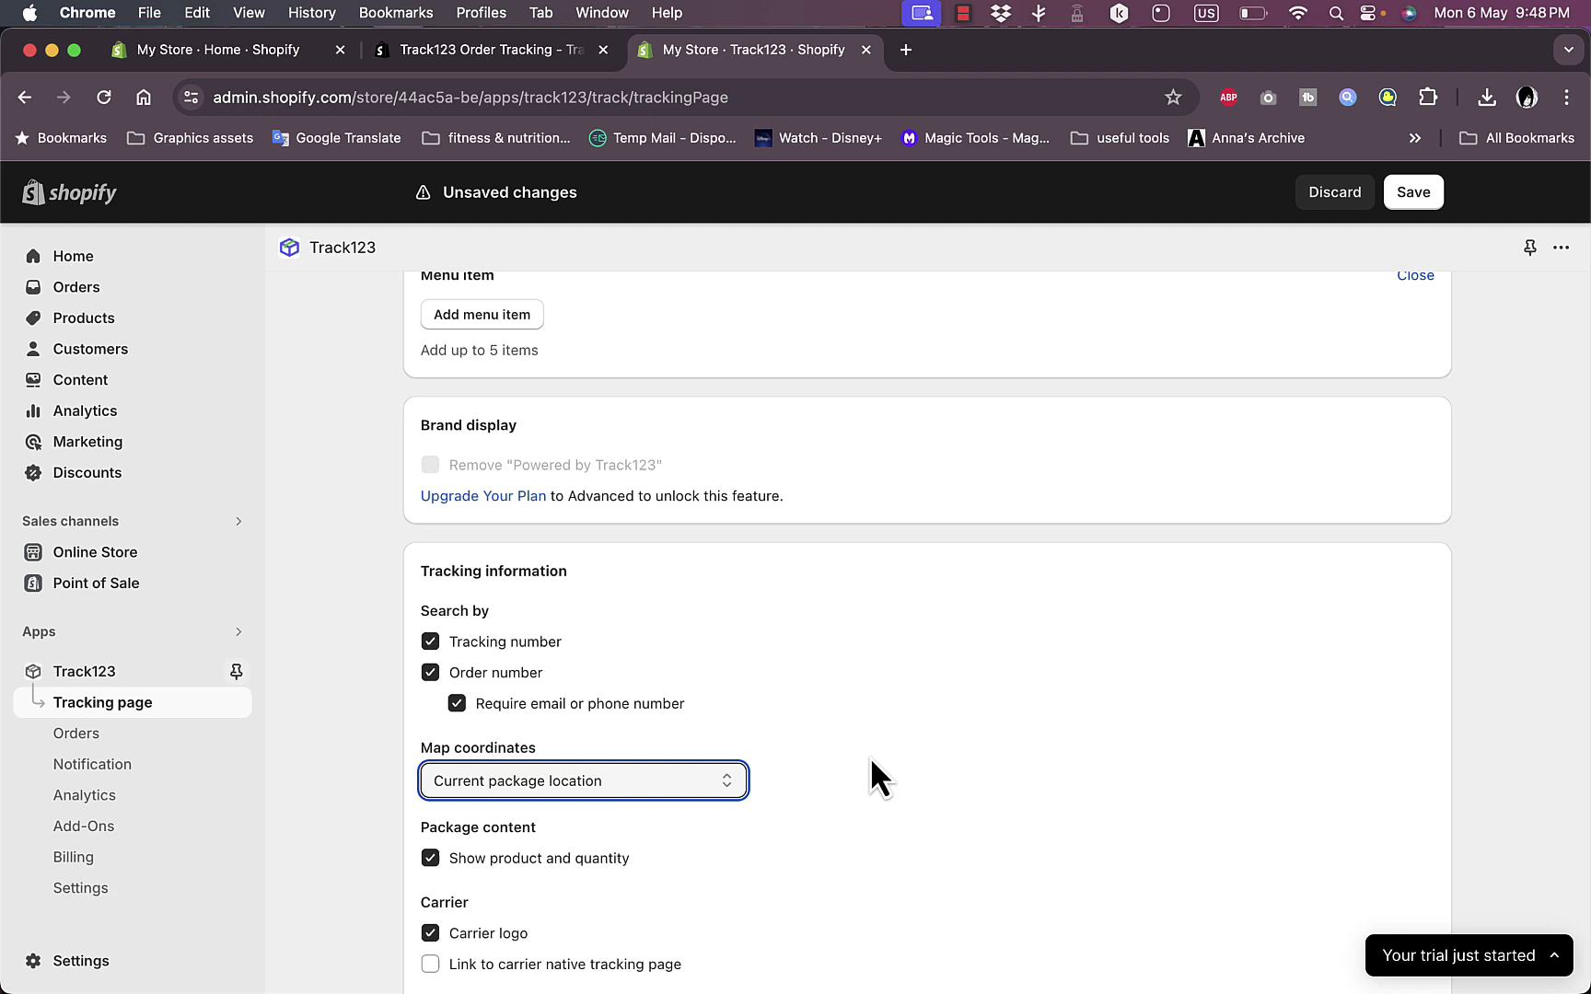
- Enable linking to the carrier native tracking page and keep the 08:42 am time format
scroll(870, 756, "down", 2)
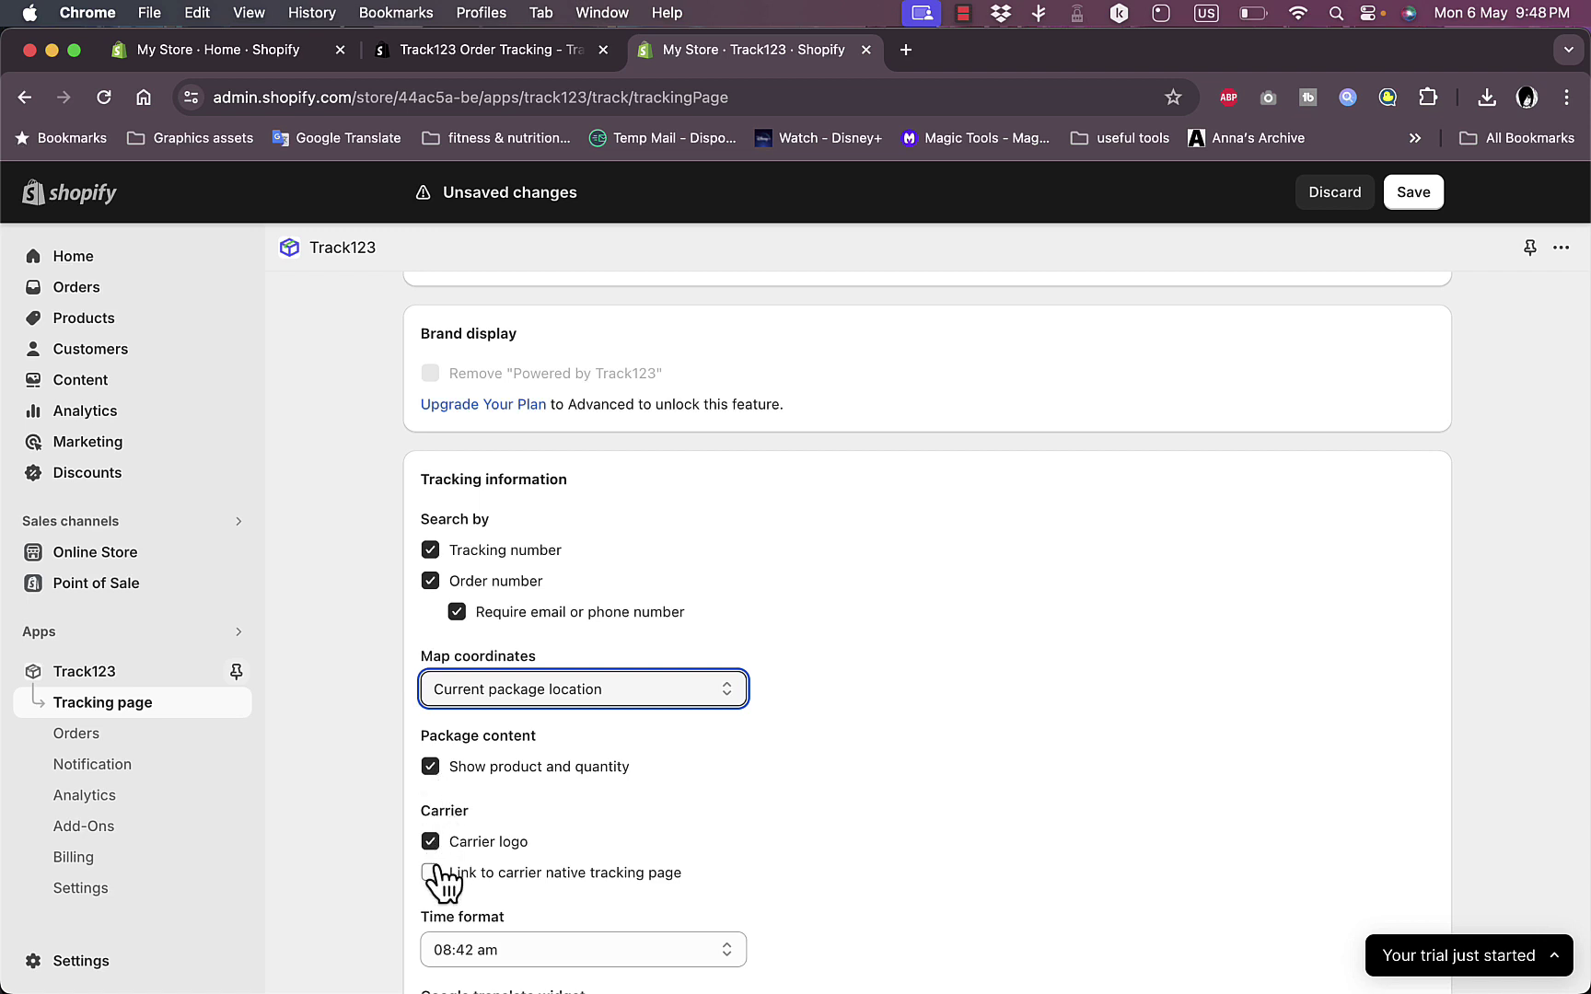
scroll(842, 760, "down", 5)
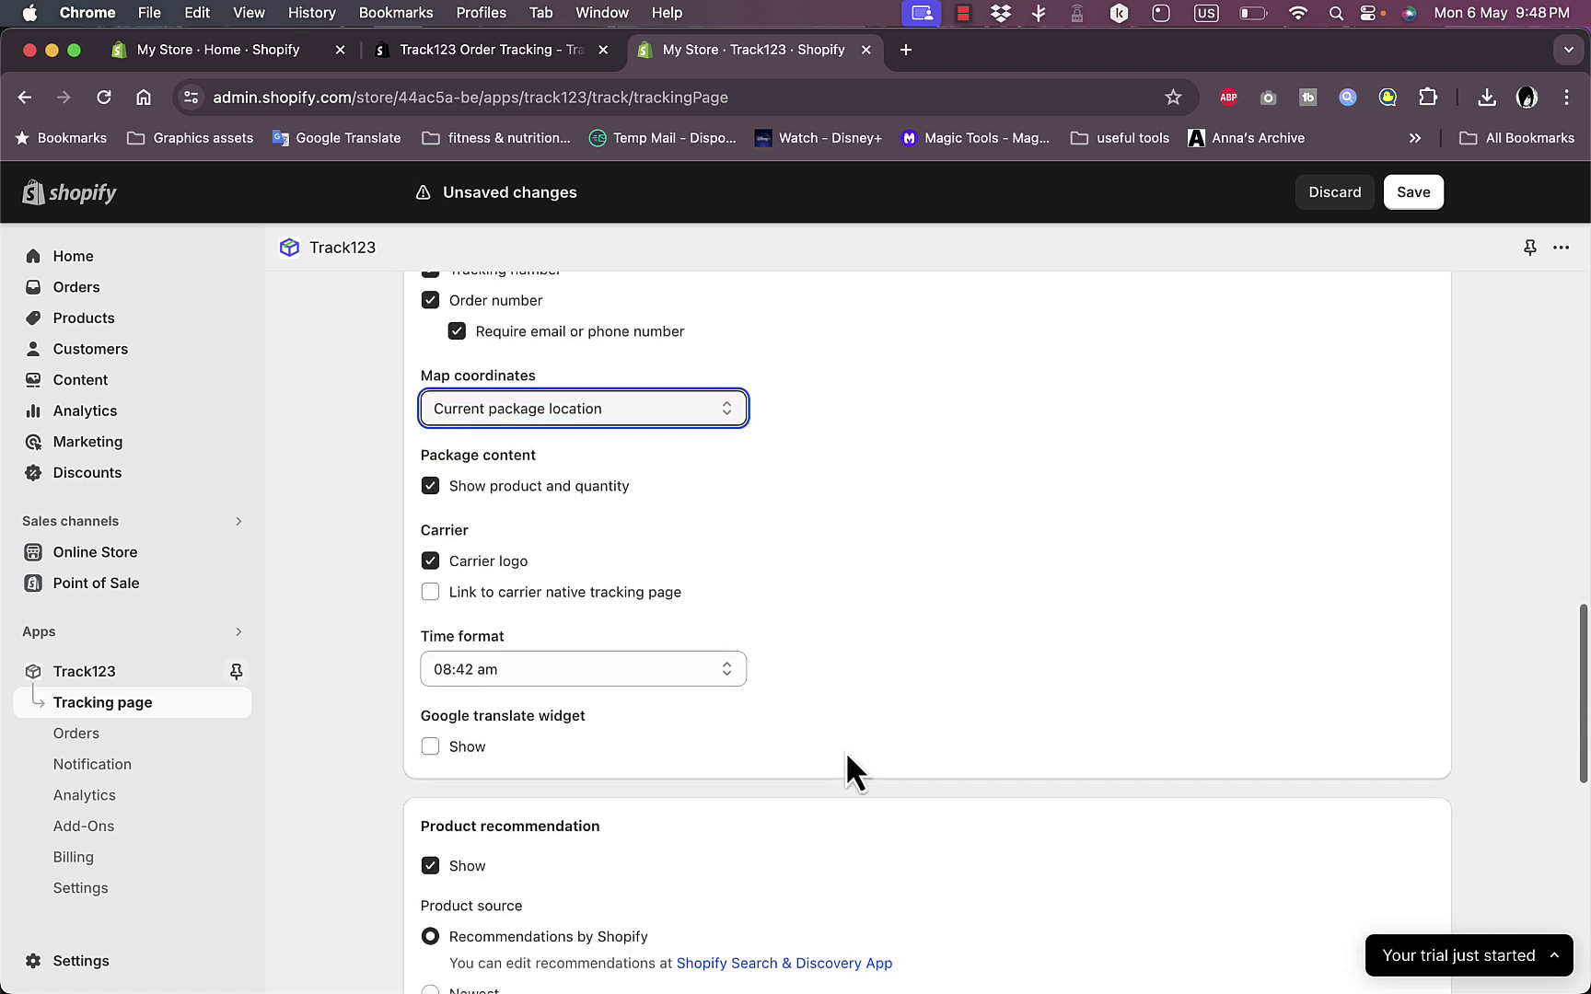
scroll(845, 751, "down", 1)
left_click(431, 552)
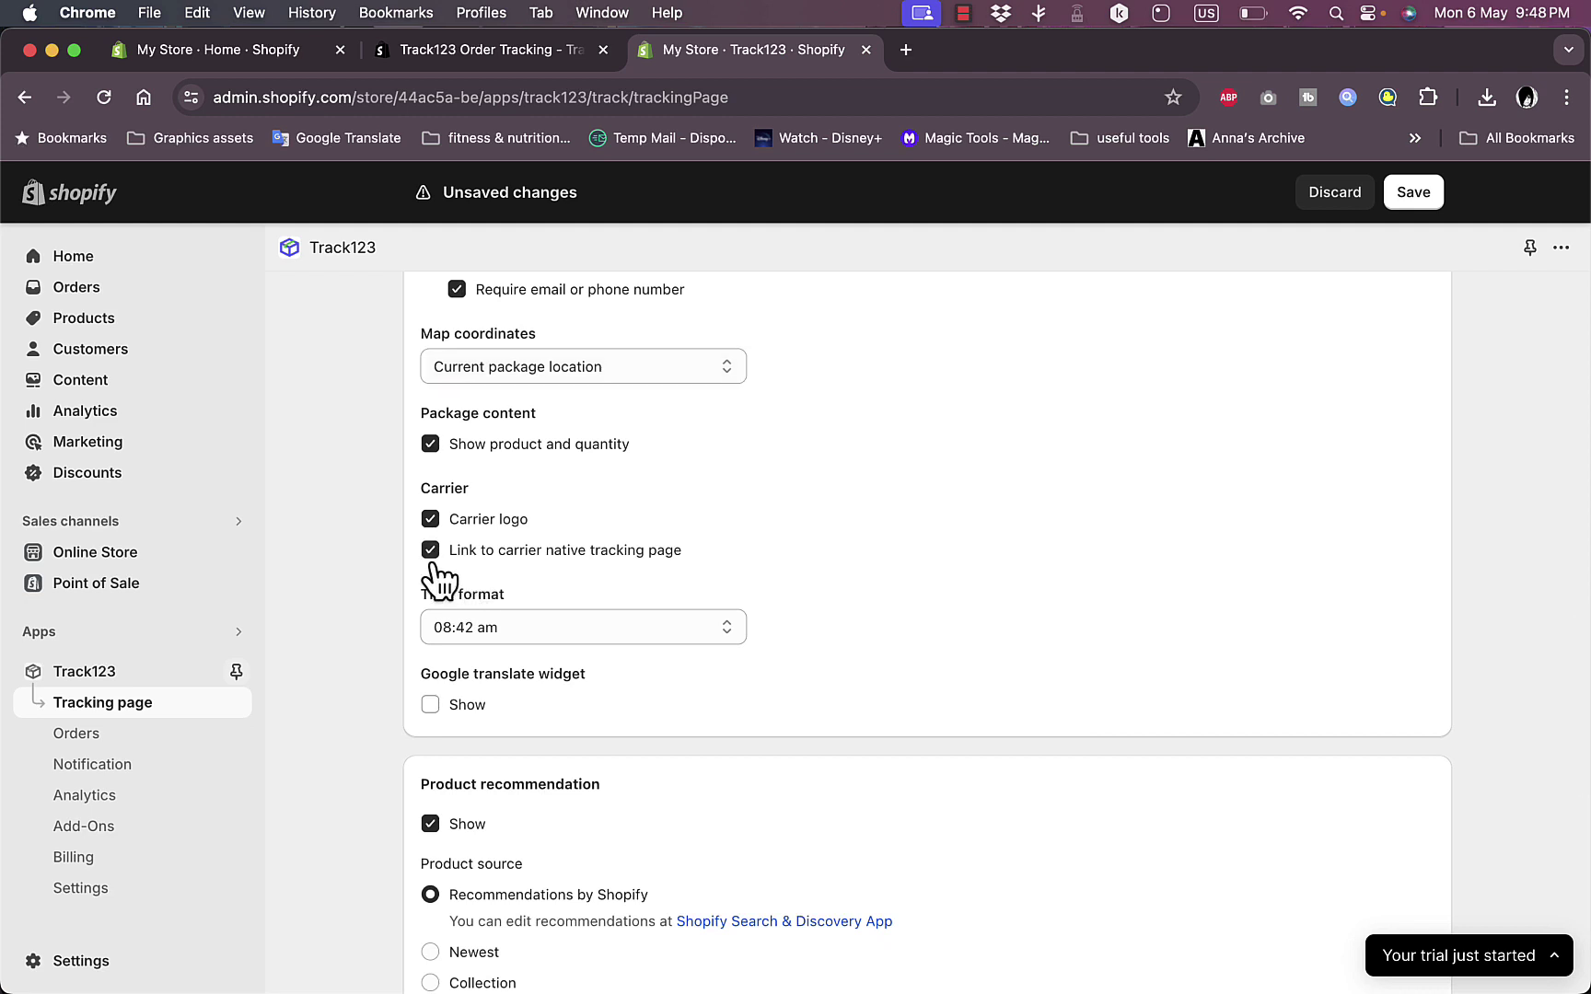
left_click(625, 629)
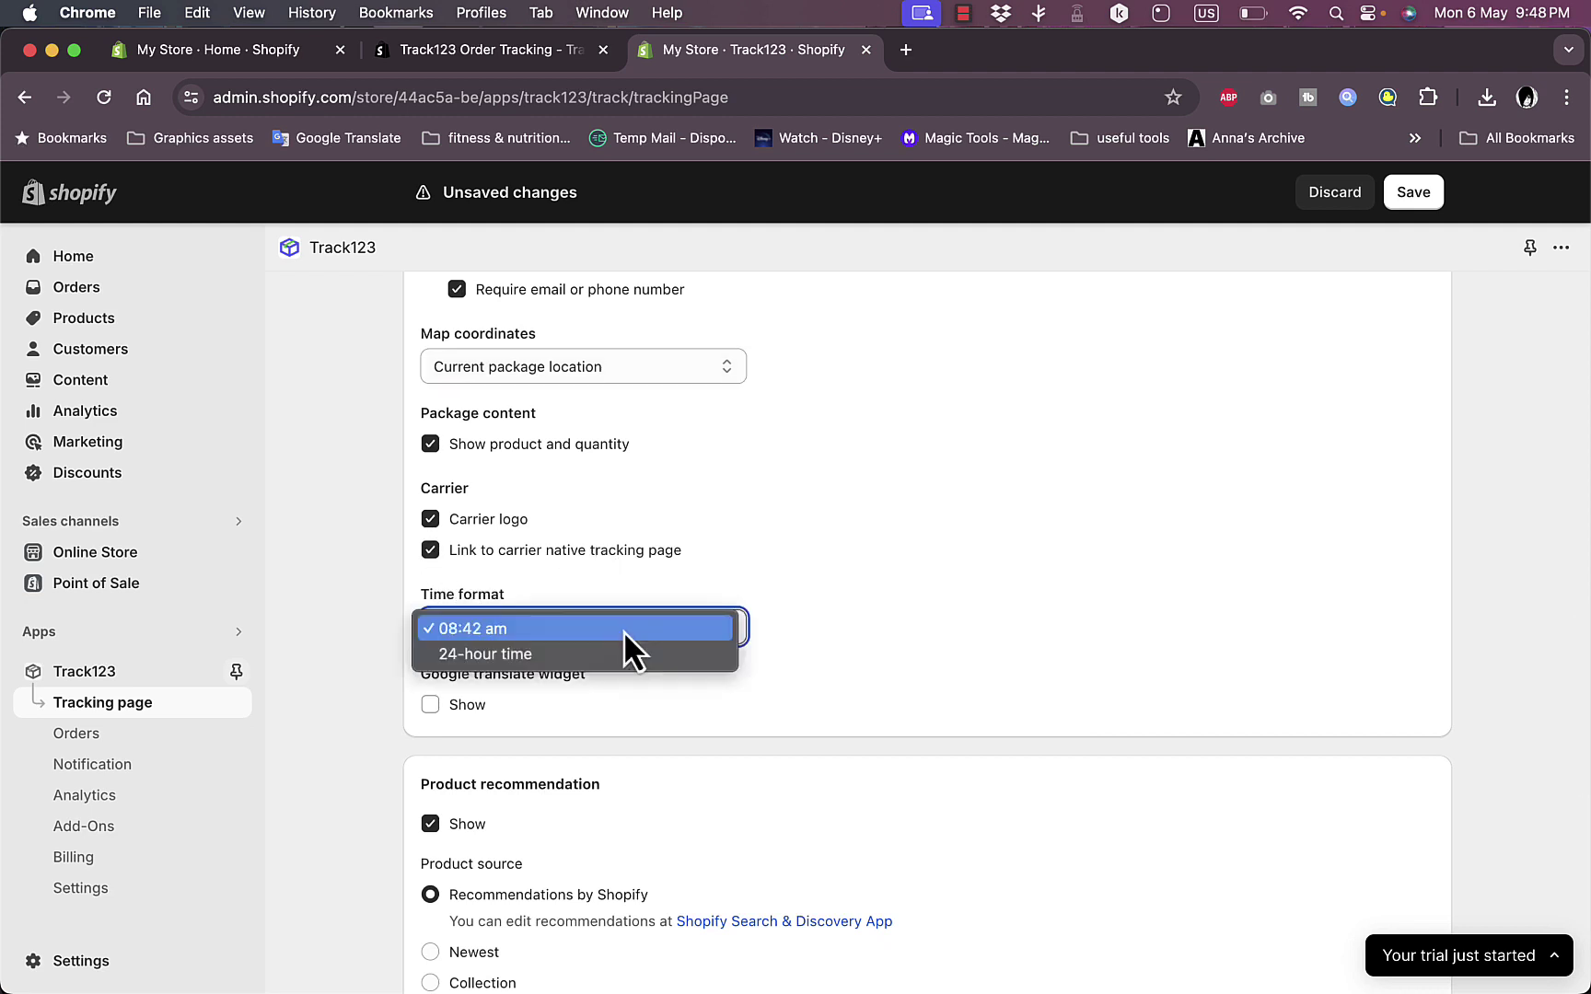
left_click(917, 575)
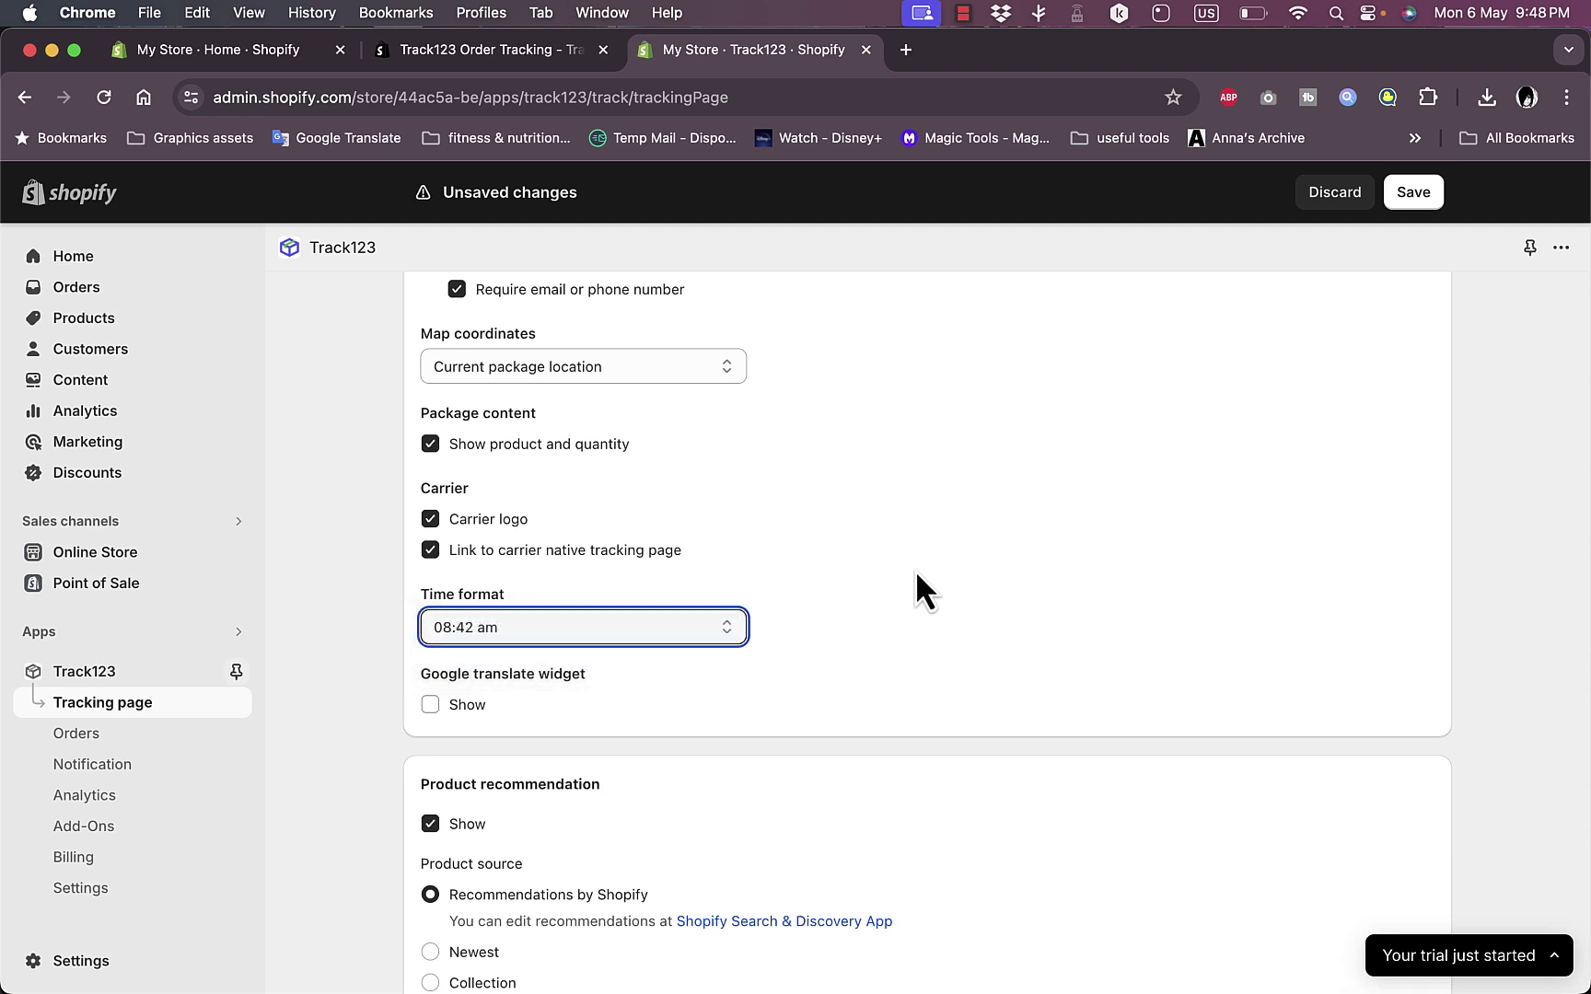
- Show the Google translate widget on the tracking page
left_click(433, 705)
left_click(432, 705)
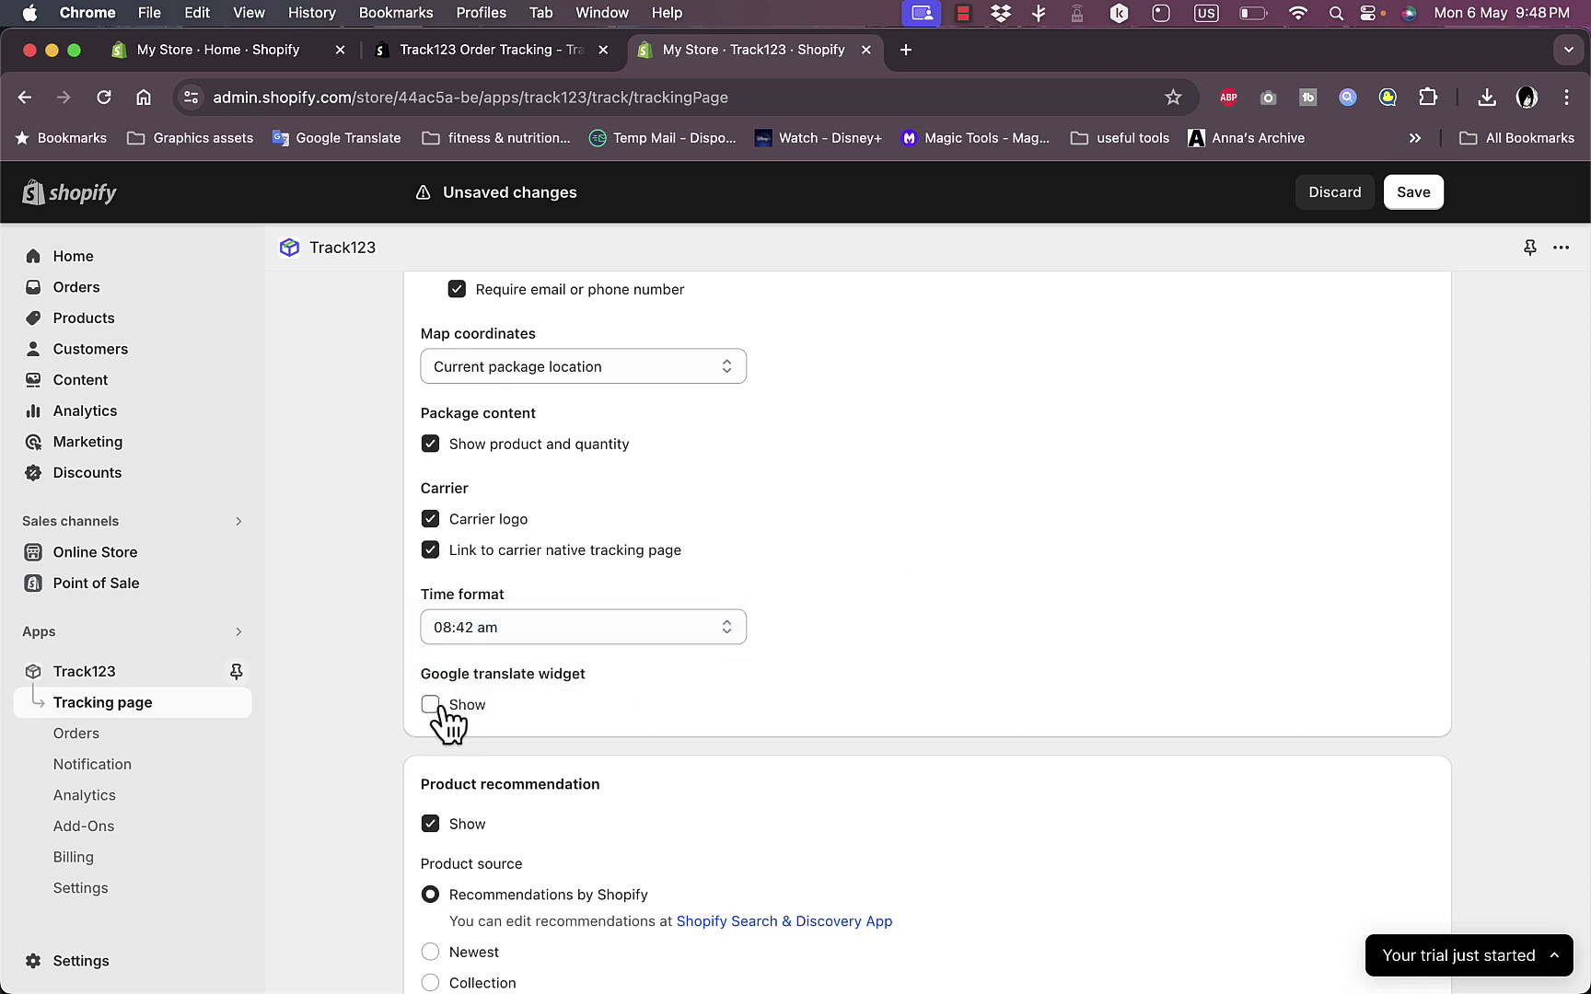
left_click(437, 705)
- Discard the unsaved tracking page edits and go to Track123 Orders
scroll(468, 770, "down", 5)
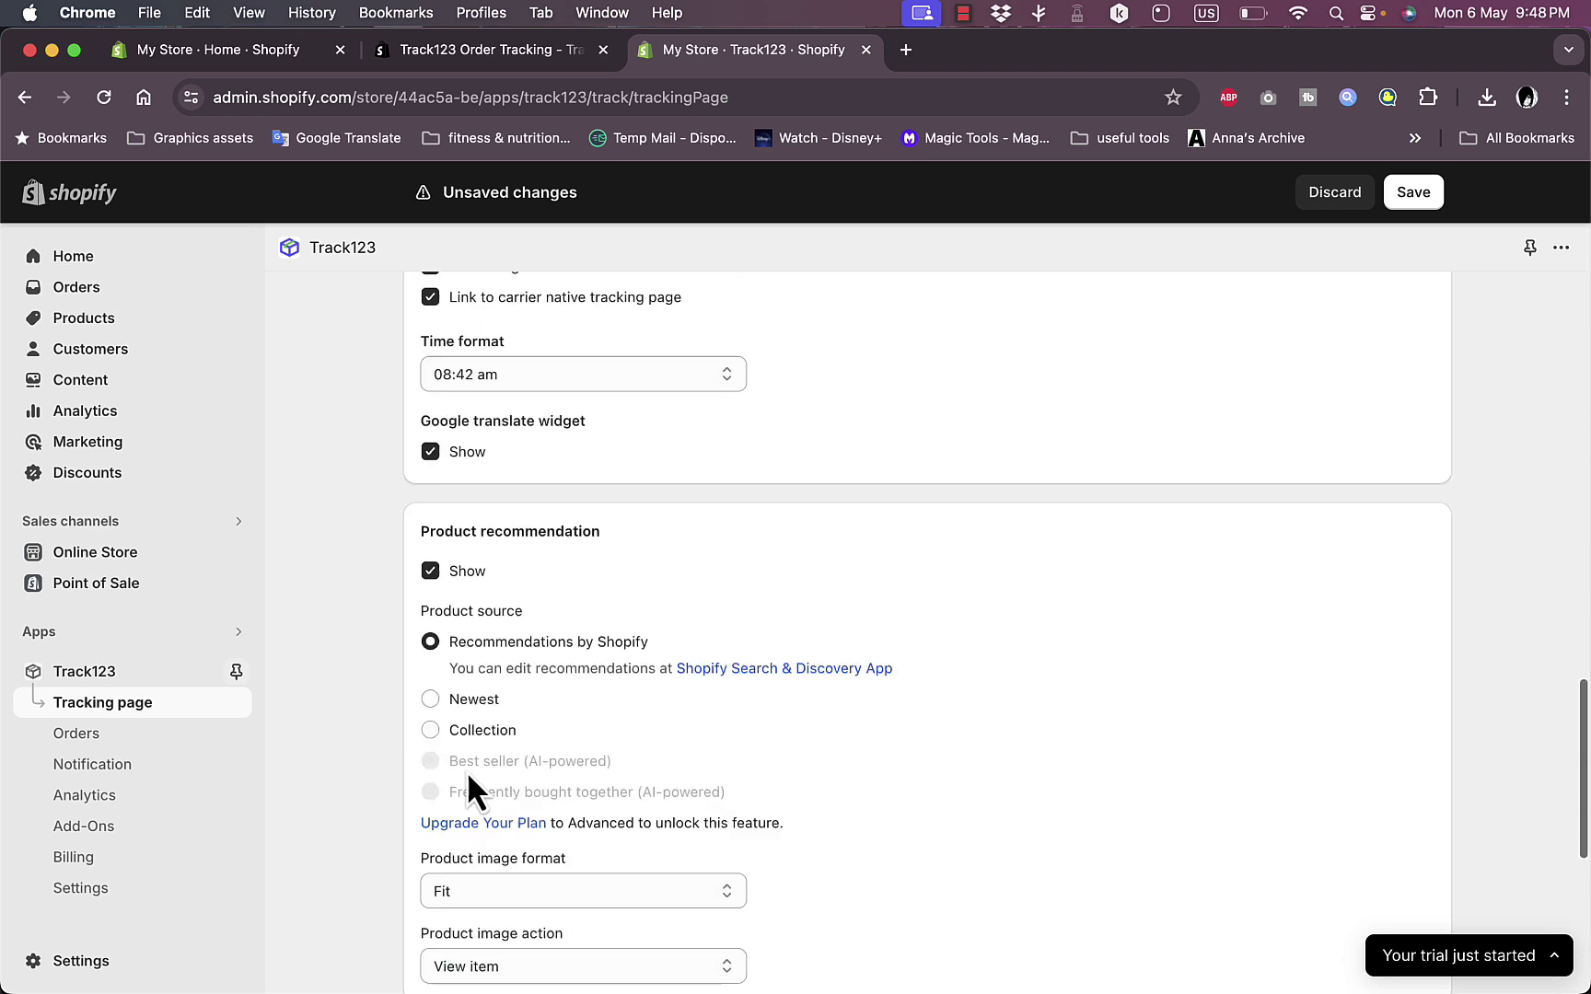
scroll(467, 645, "up", 2)
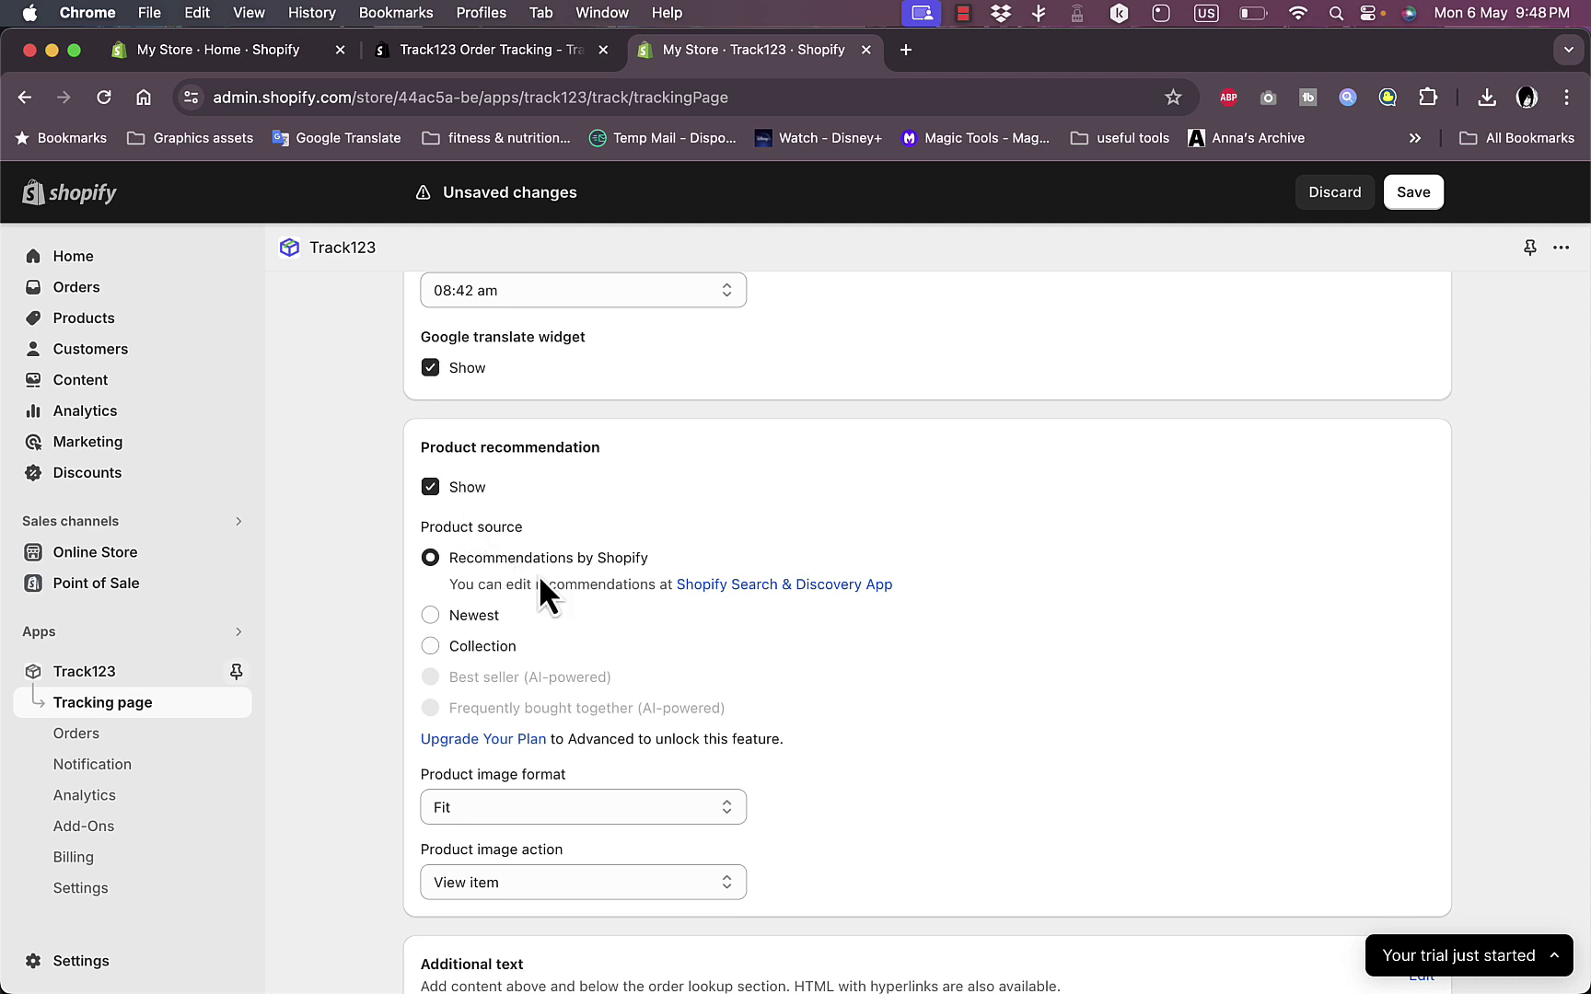
scroll(523, 704, "down", 5)
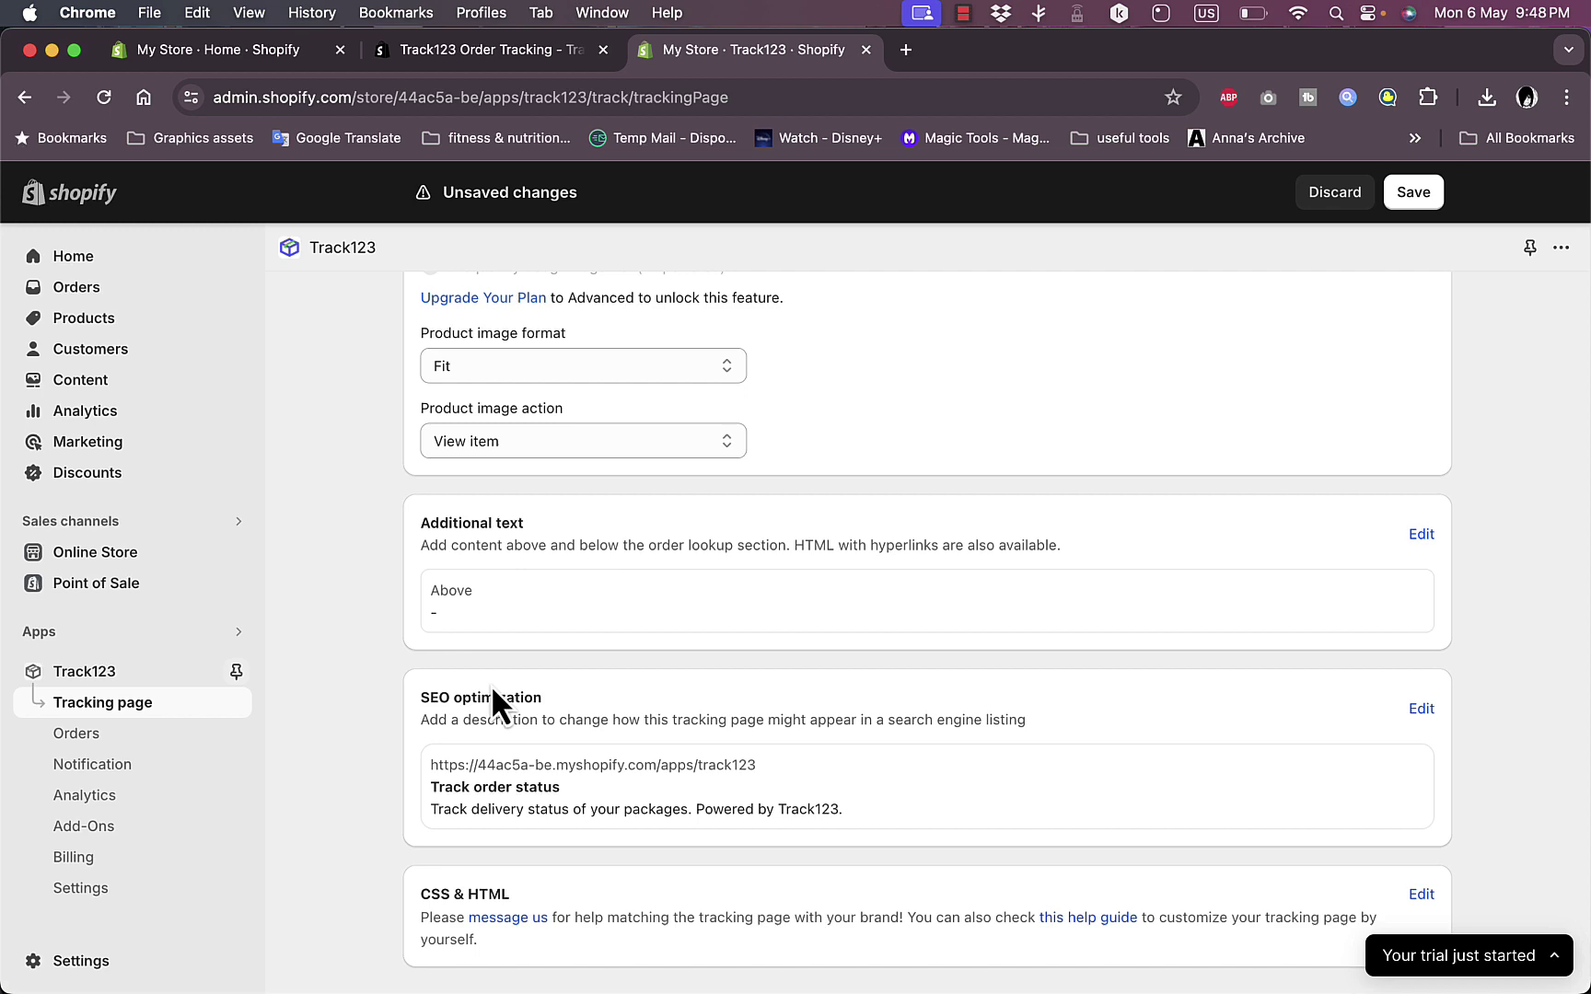
left_click(99, 750)
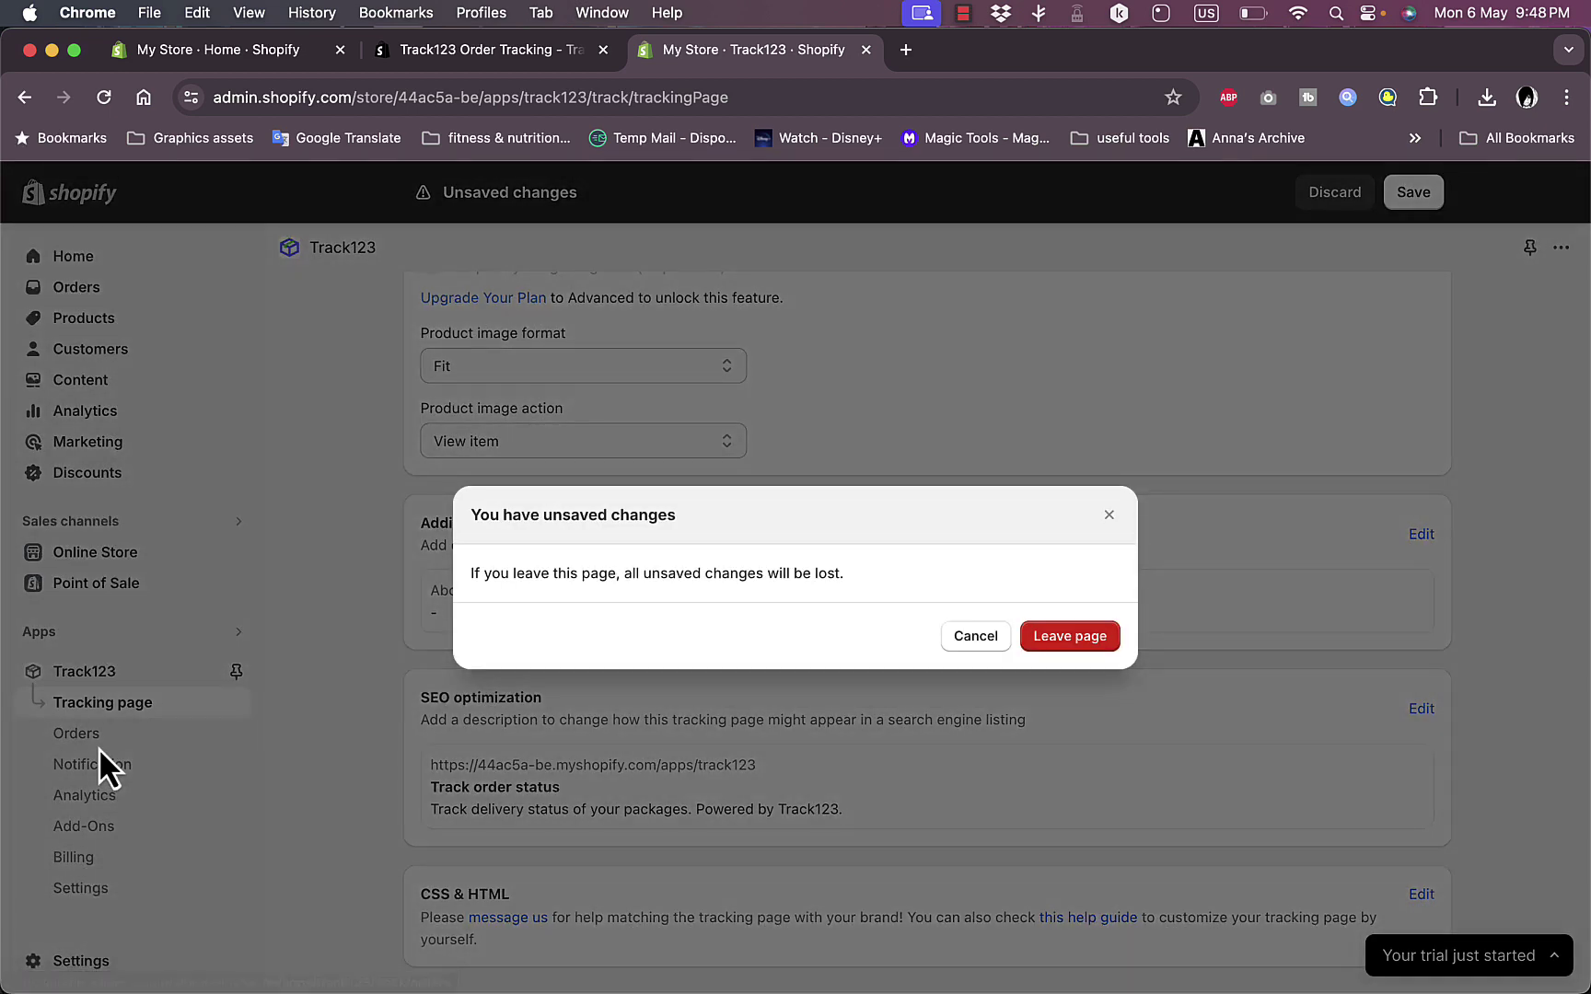
left_click(1070, 636)
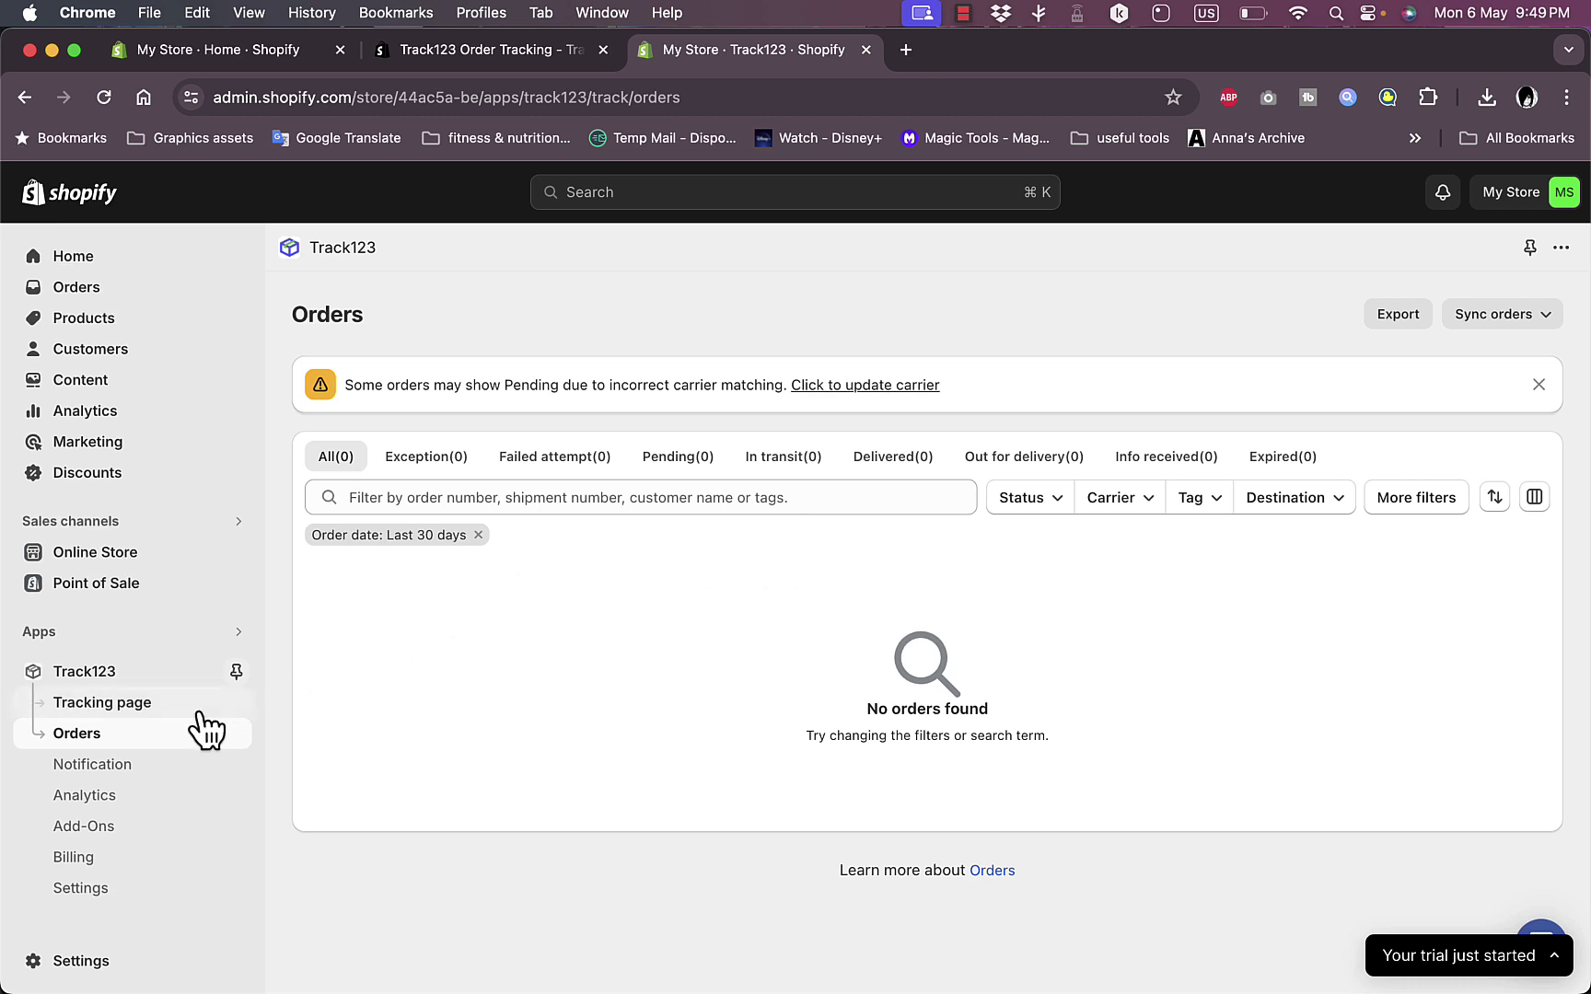
- Pass through Notification to Track123 Analytics and scroll its zeroed, Growth-plan-locked report cards
left_click(109, 769)
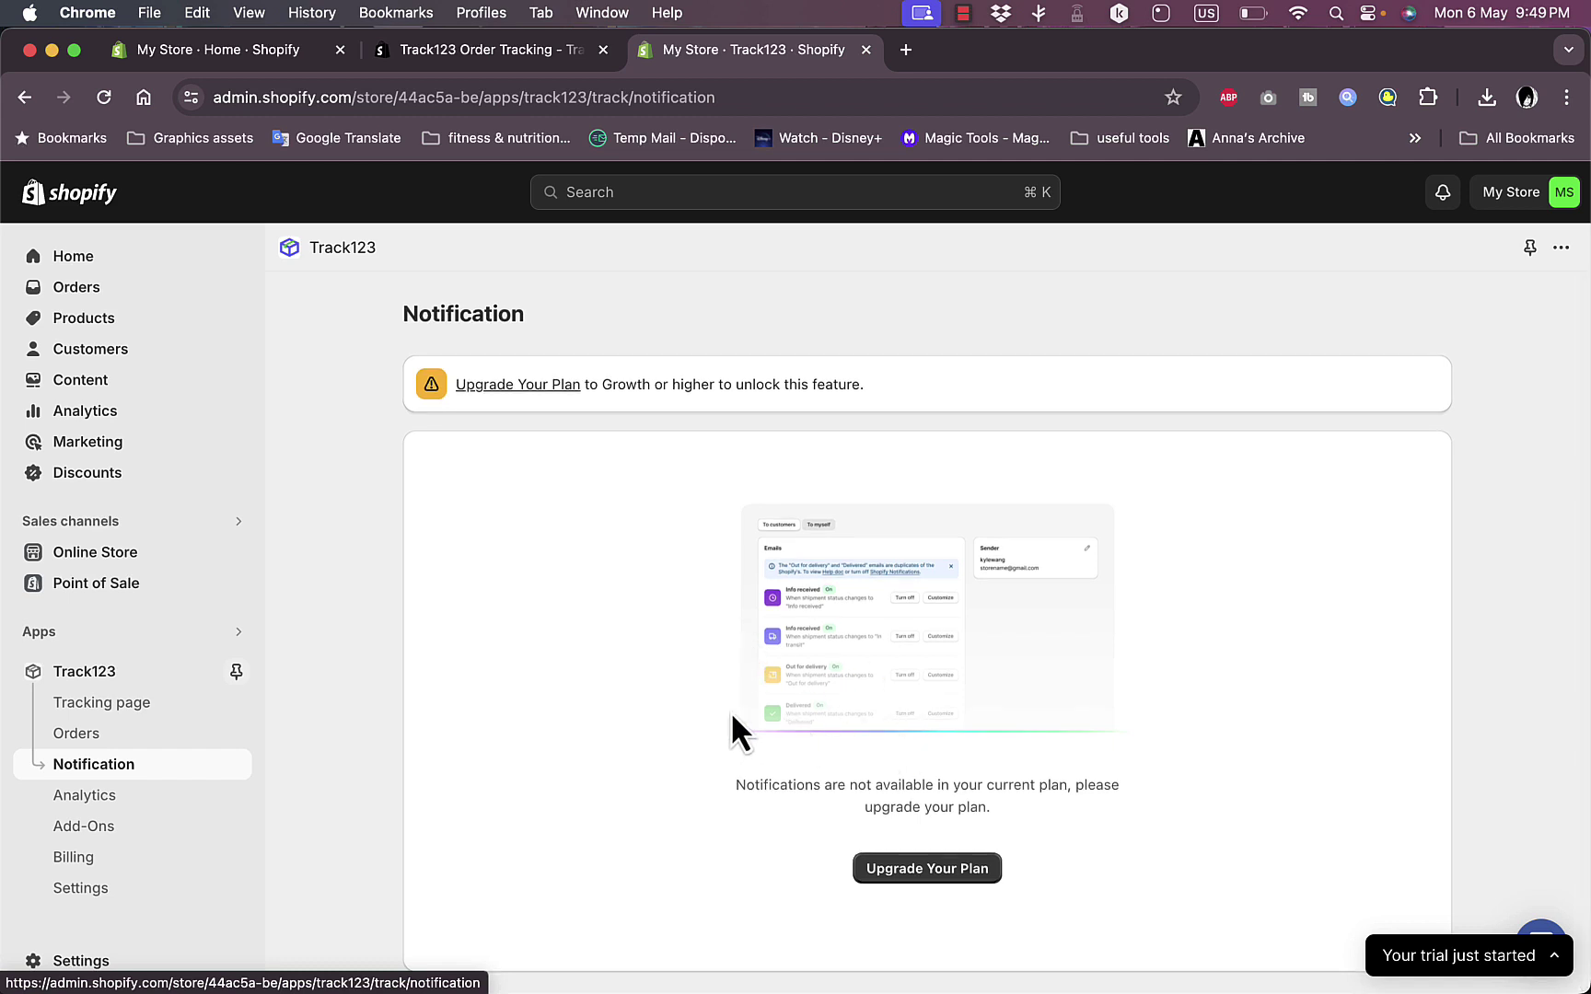
left_click(100, 808)
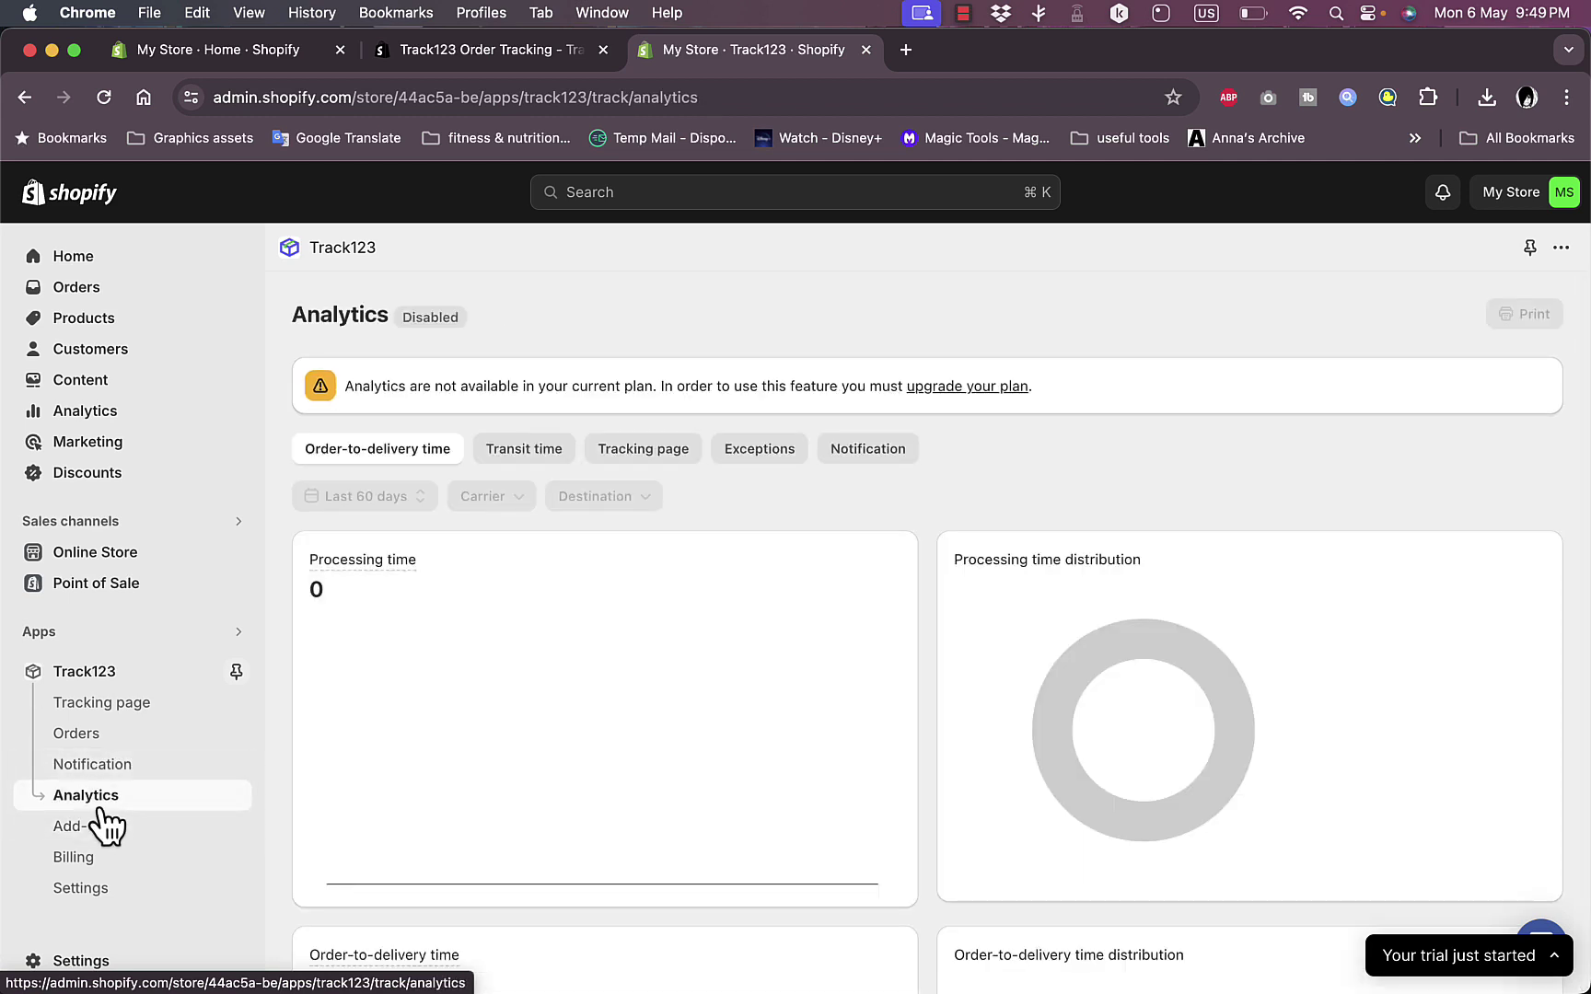
mouse_move(670, 597)
scroll(853, 609, "down", 5)
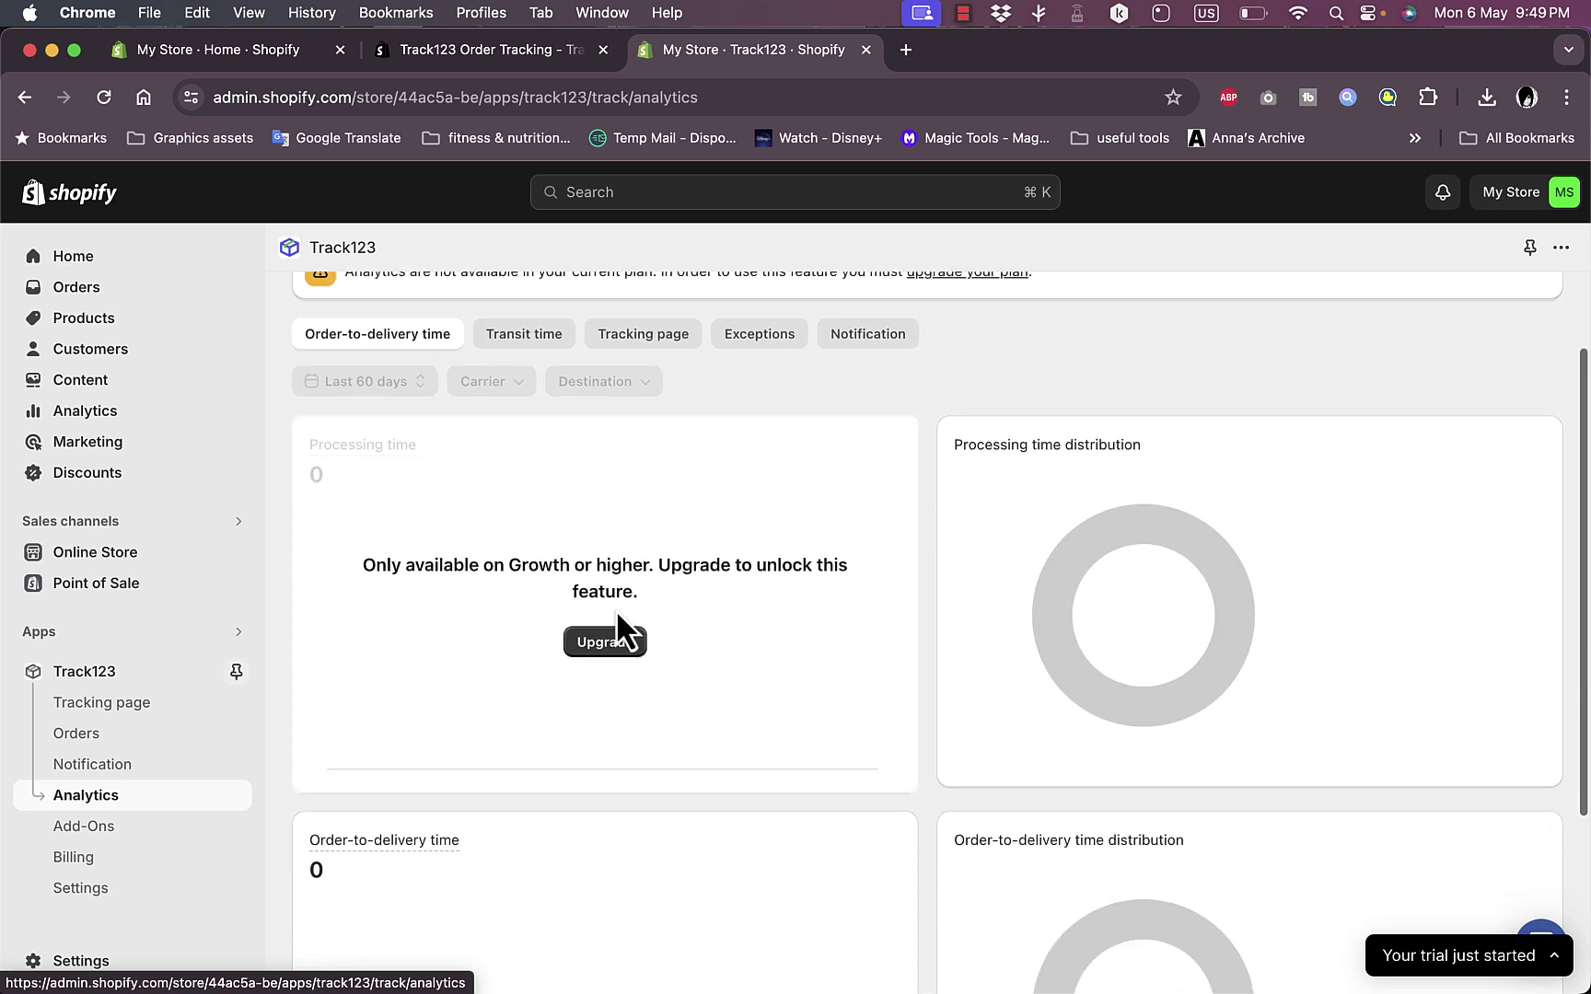
scroll(796, 651, "down", 1)
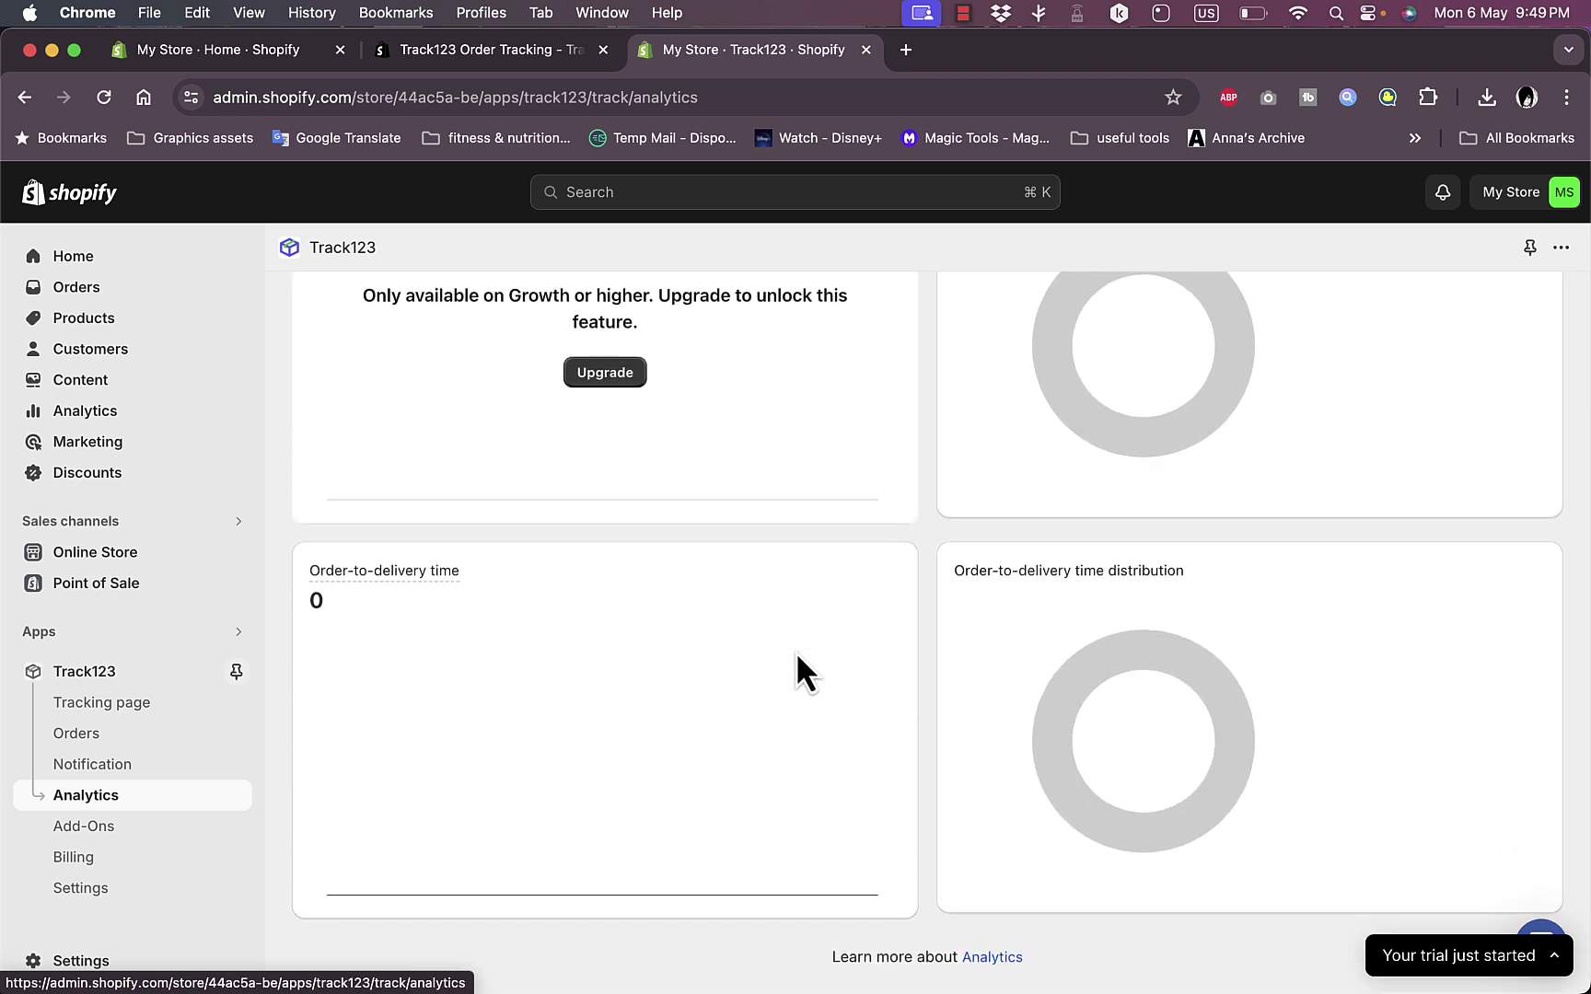
- Browse Add-Ons, then view Billing's Starter 100/100 quota and Growth, Advanced, Enterprise plans
left_click(82, 827)
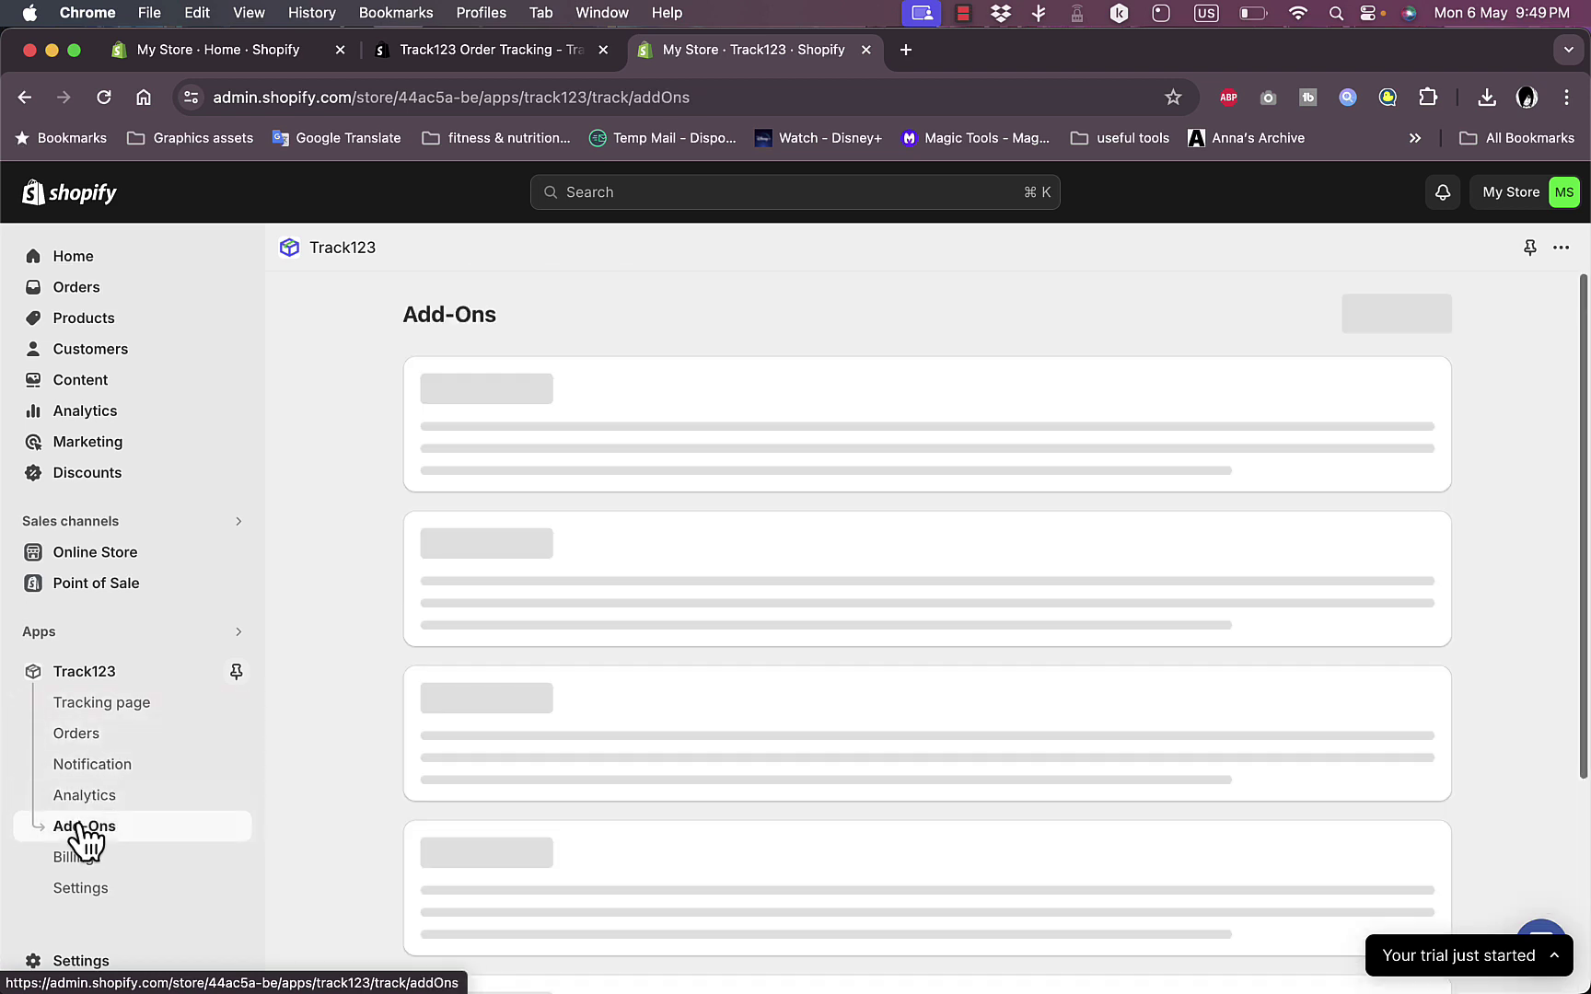
scroll(778, 570, "down", 1)
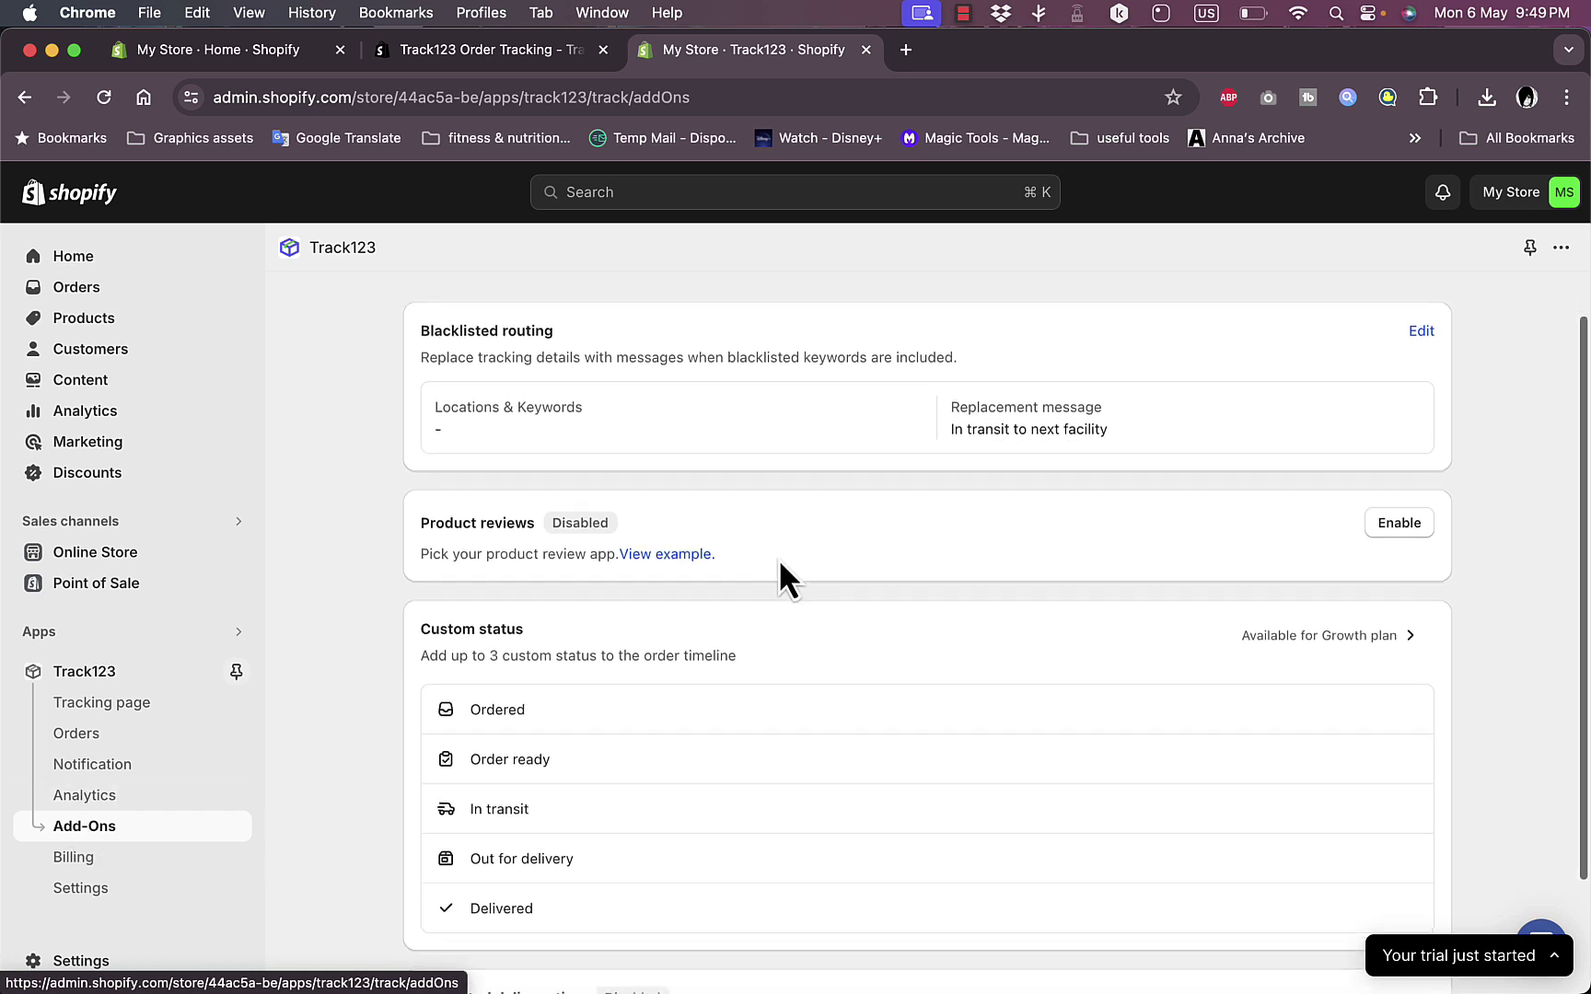
scroll(774, 540, "up", 1)
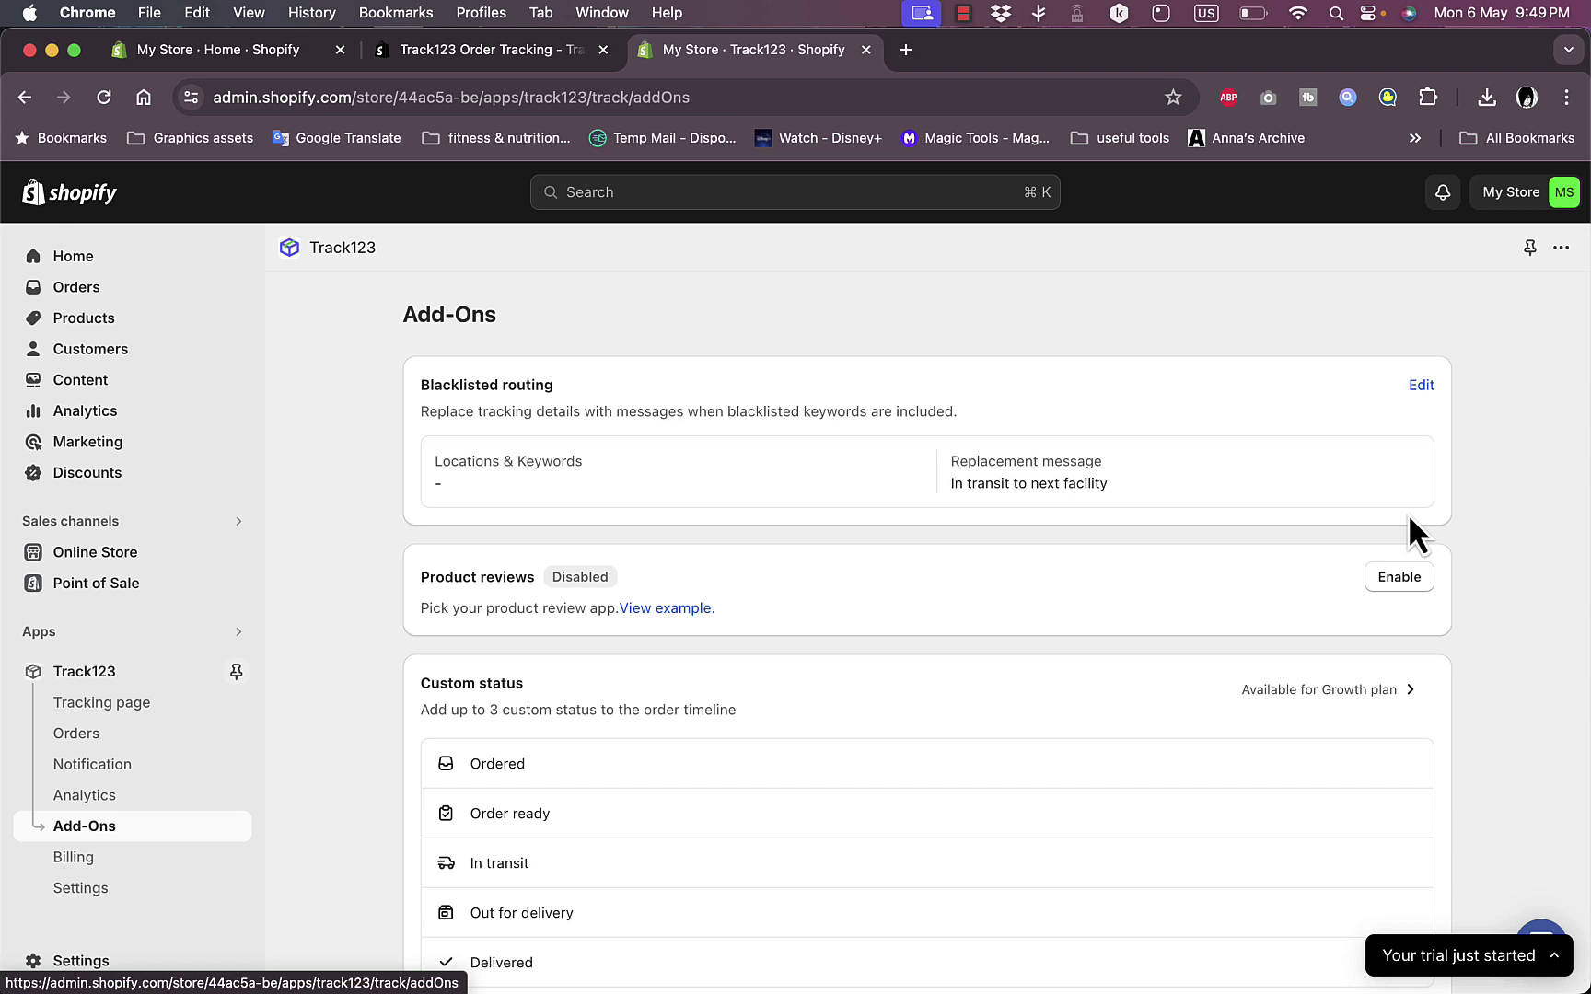
scroll(1055, 594, "down", 5)
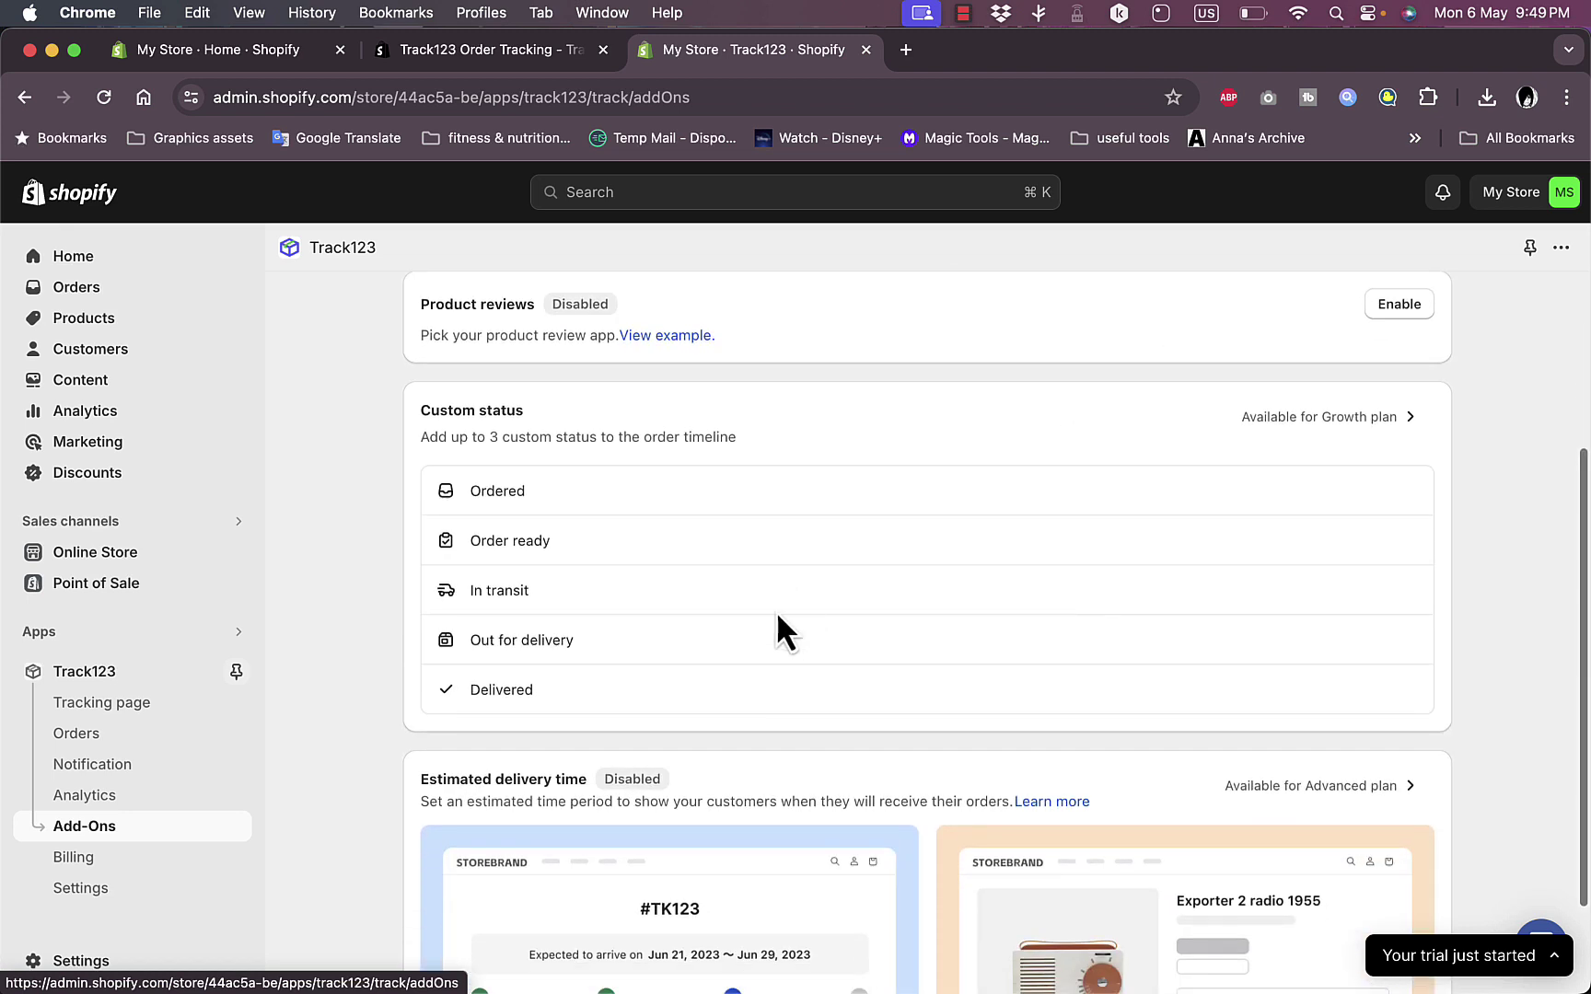
scroll(775, 611, "down", 3)
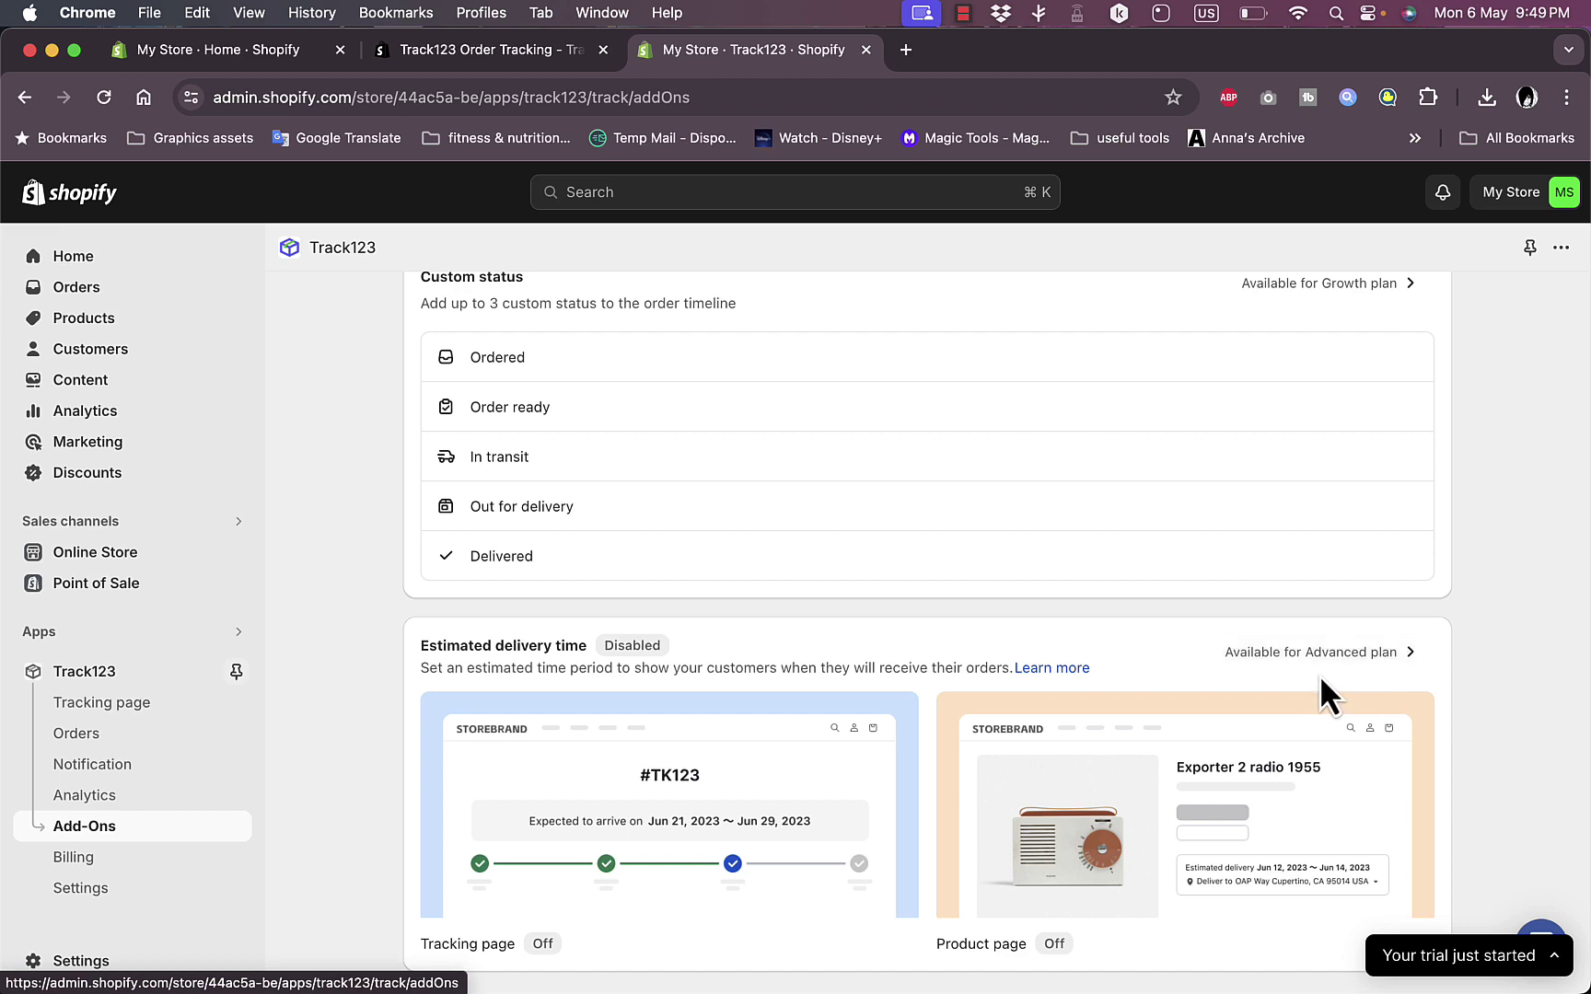
left_click(129, 857)
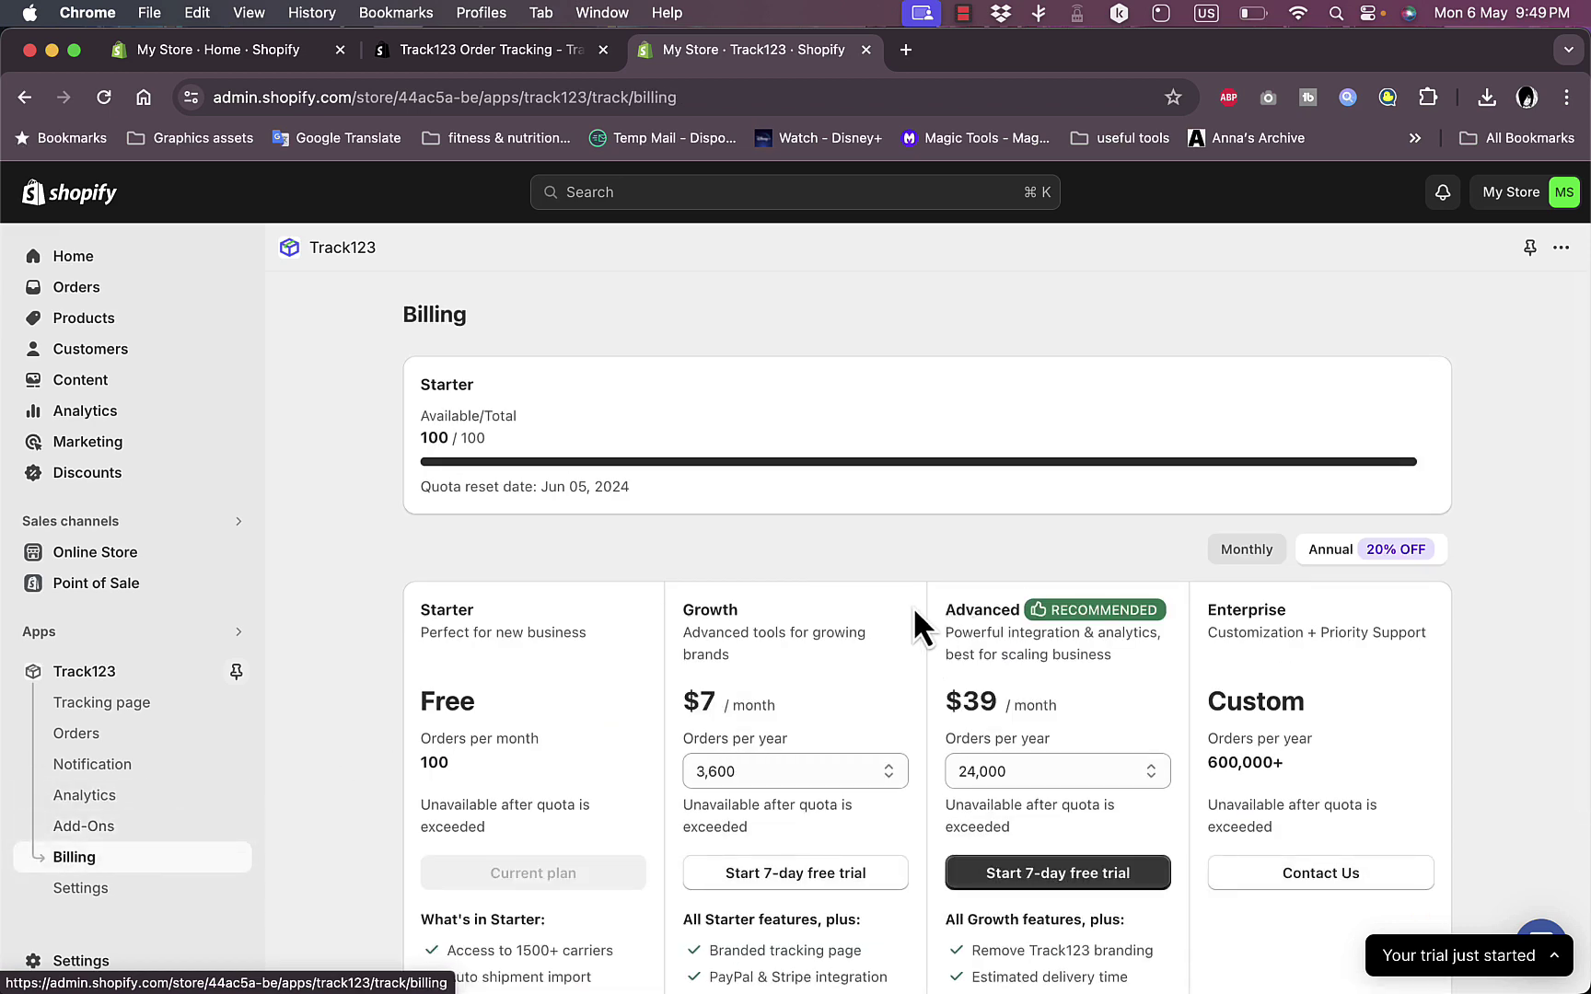
scroll(912, 607, "down", 3)
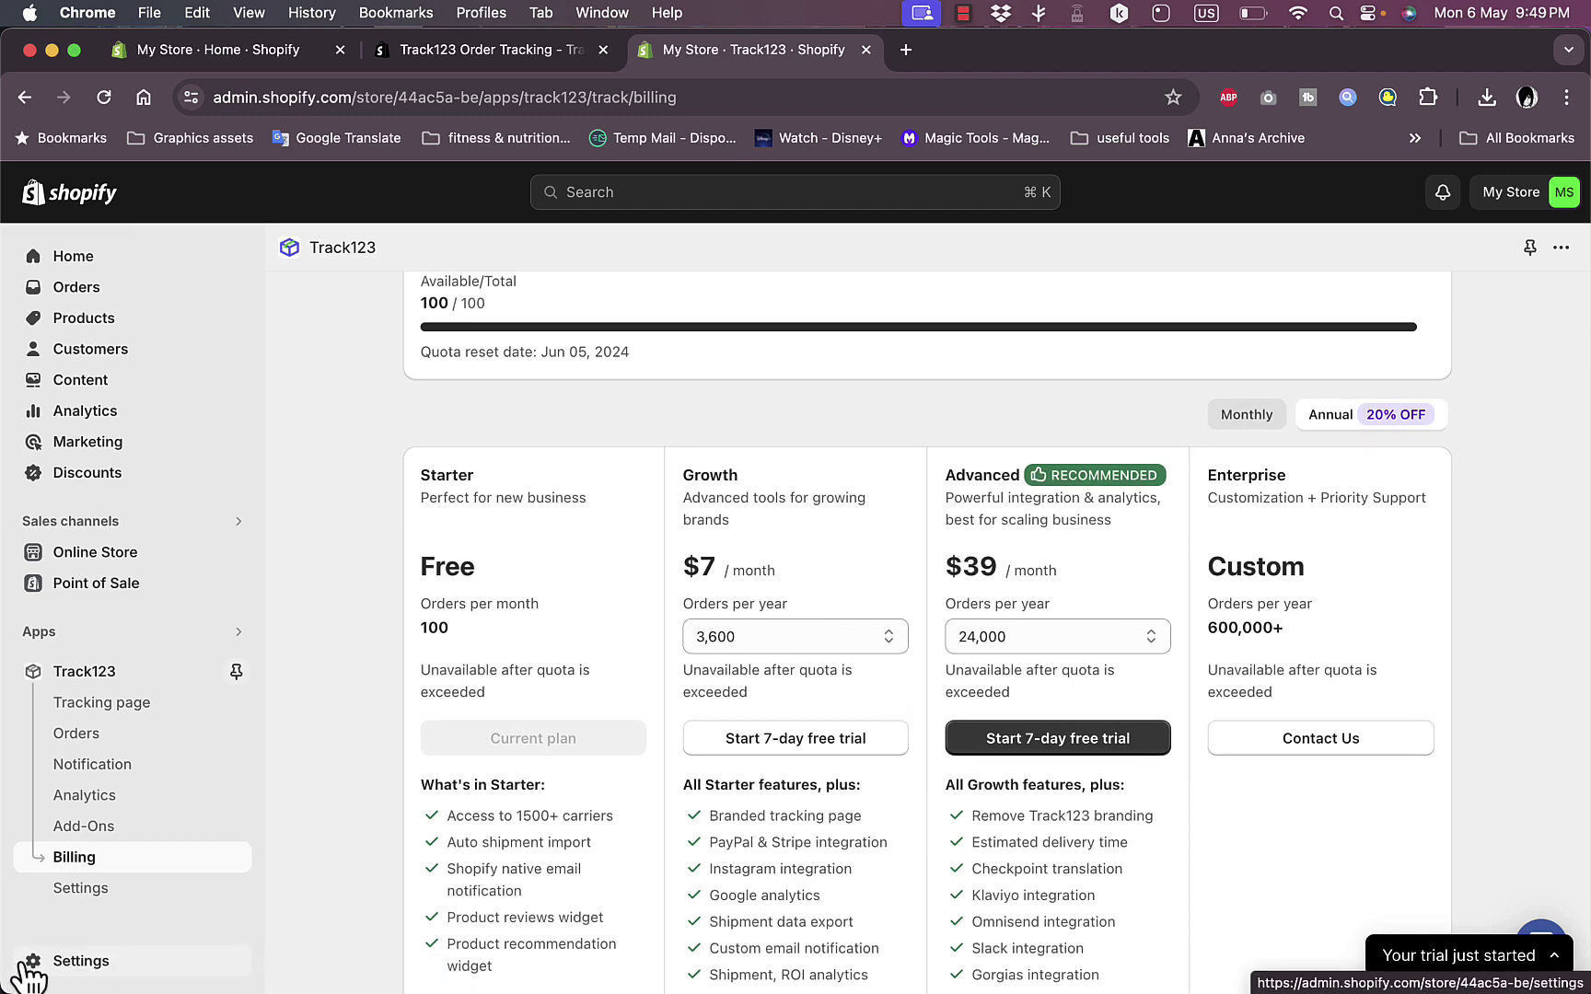
- Open Track123 Settings and review the Carriers tab's frequently used carrier list
left_click(88, 889)
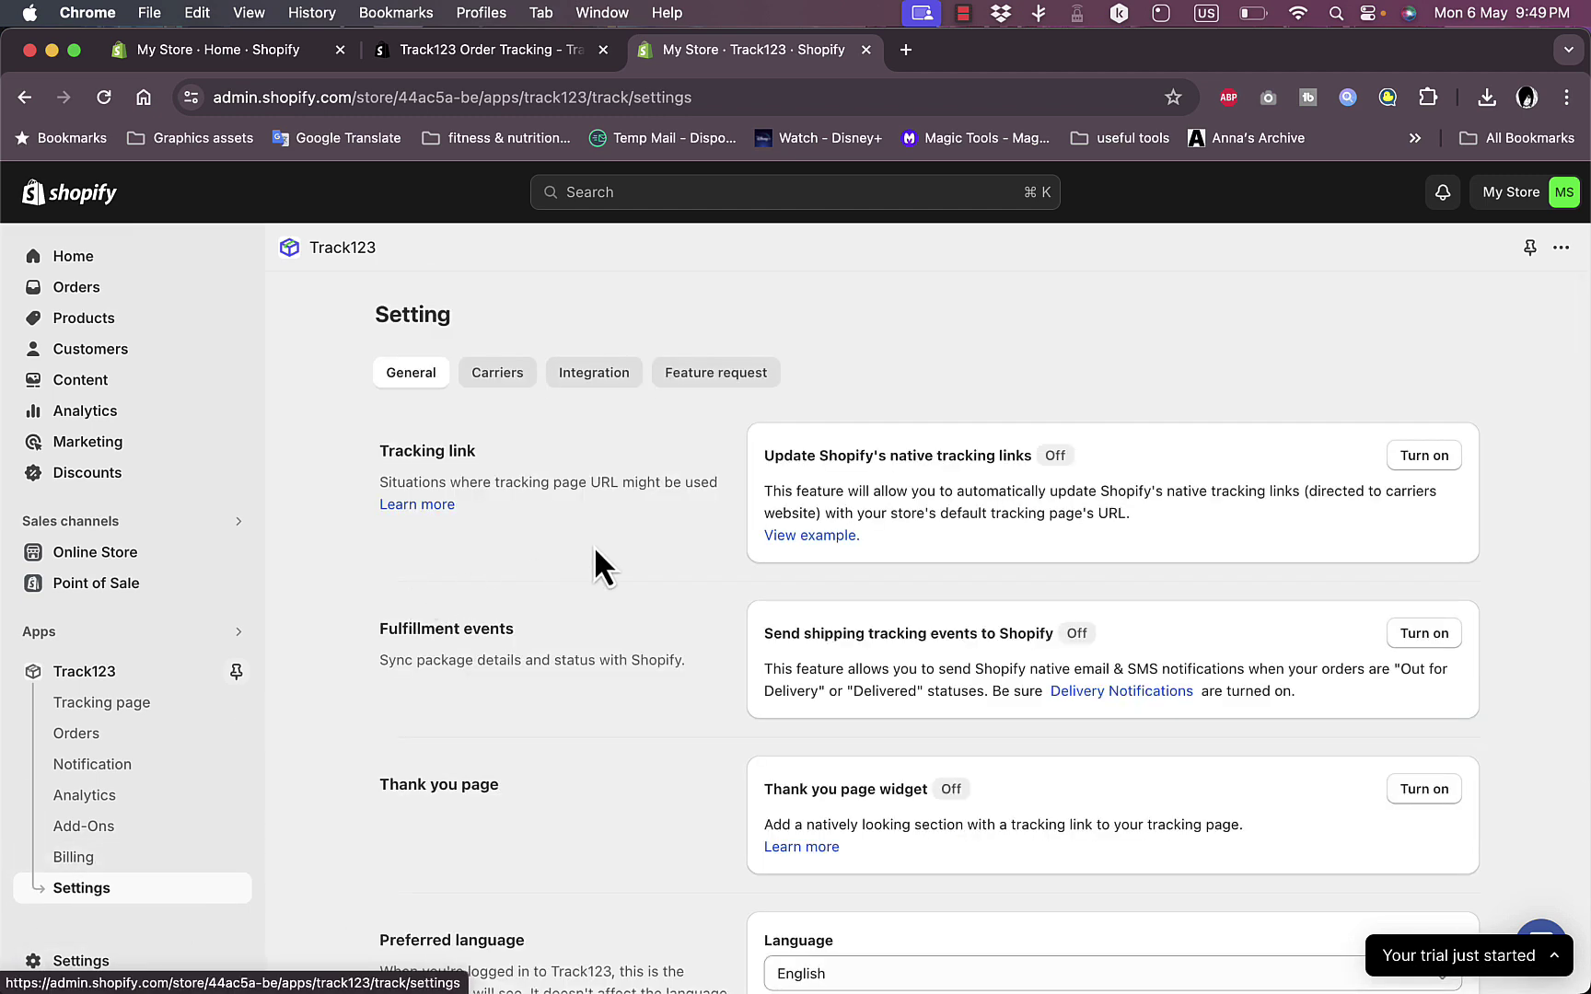
scroll(587, 479, "down", 4)
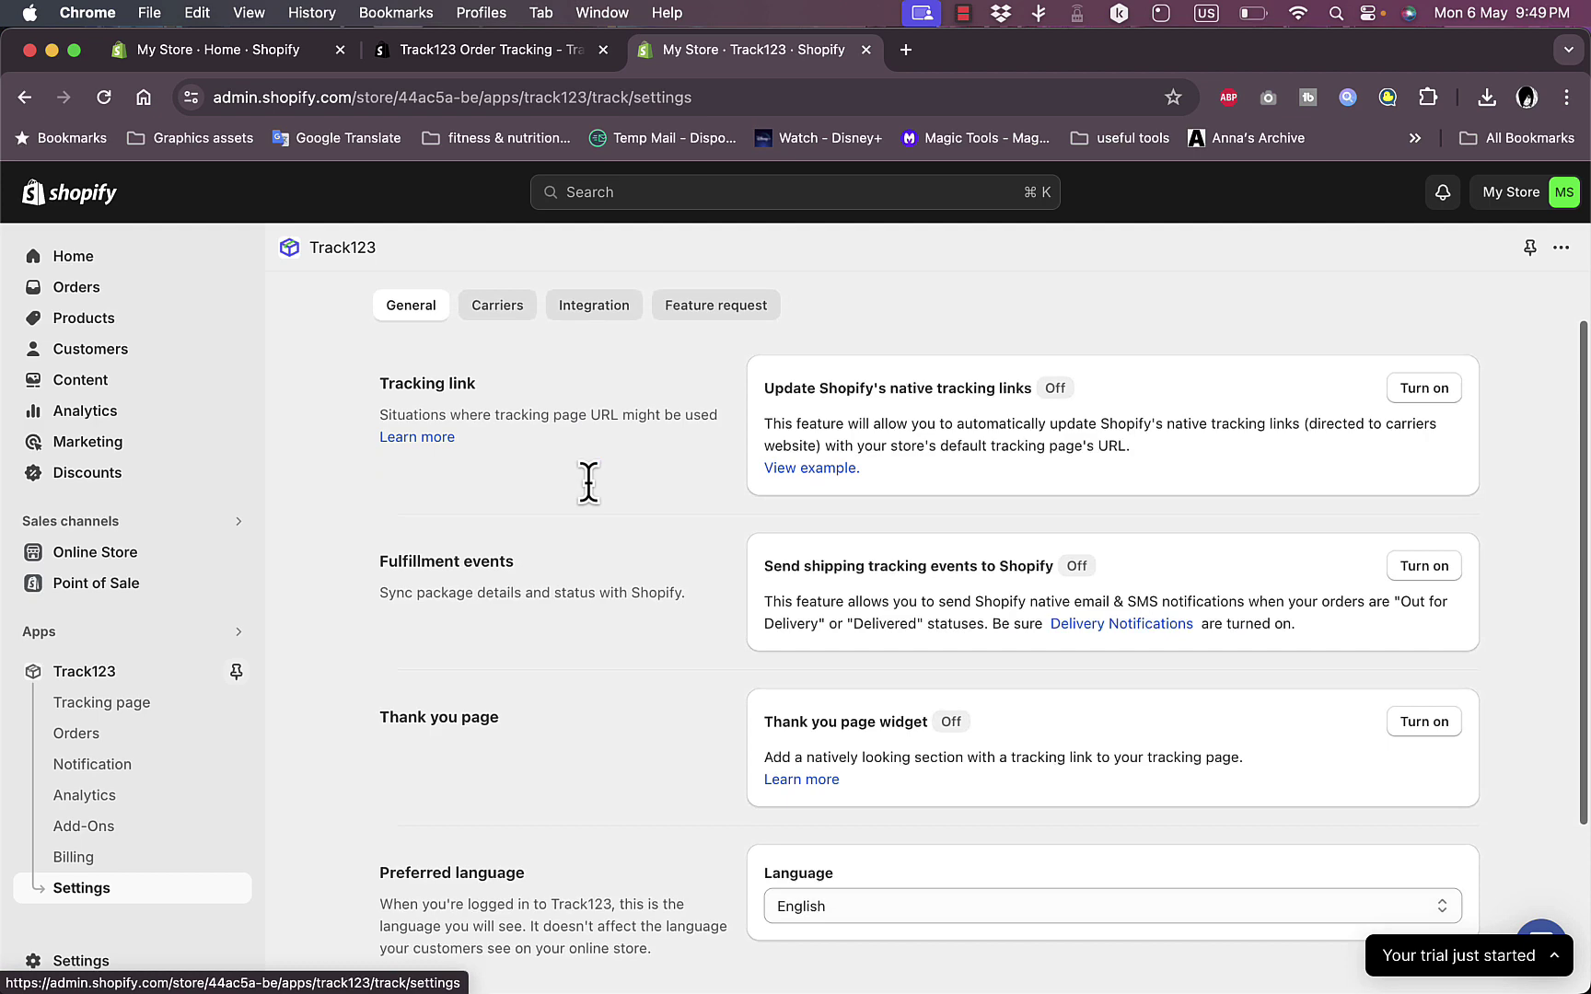
scroll(586, 480, "up", 4)
left_click(499, 374)
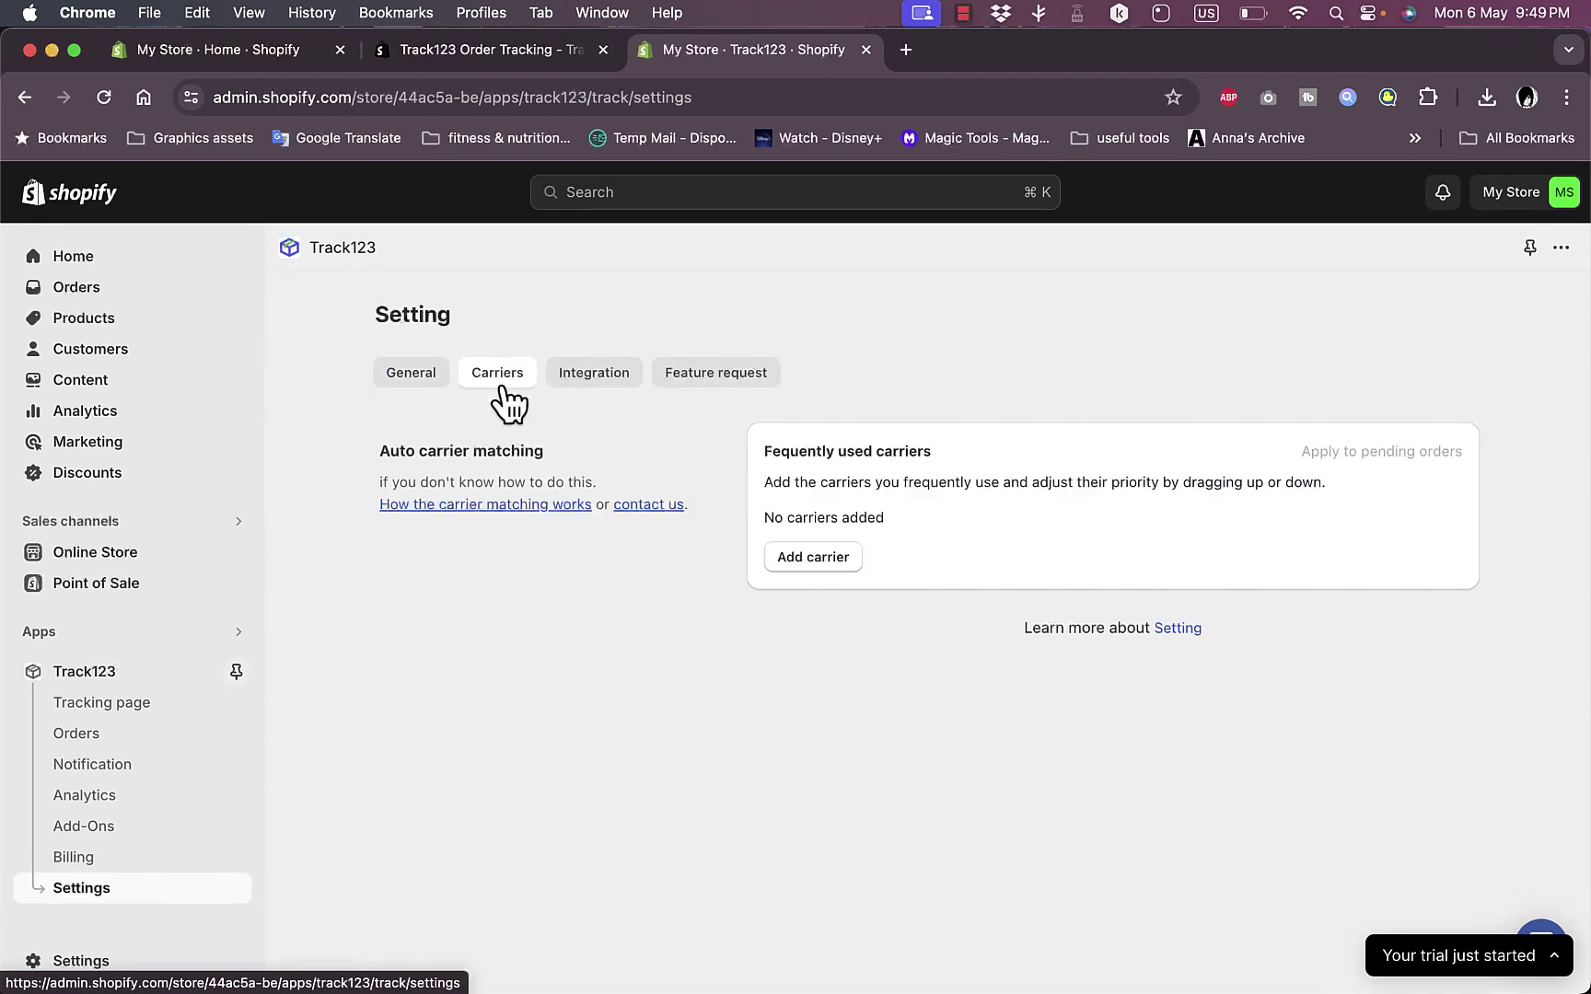
scroll(969, 562, "down", 3)
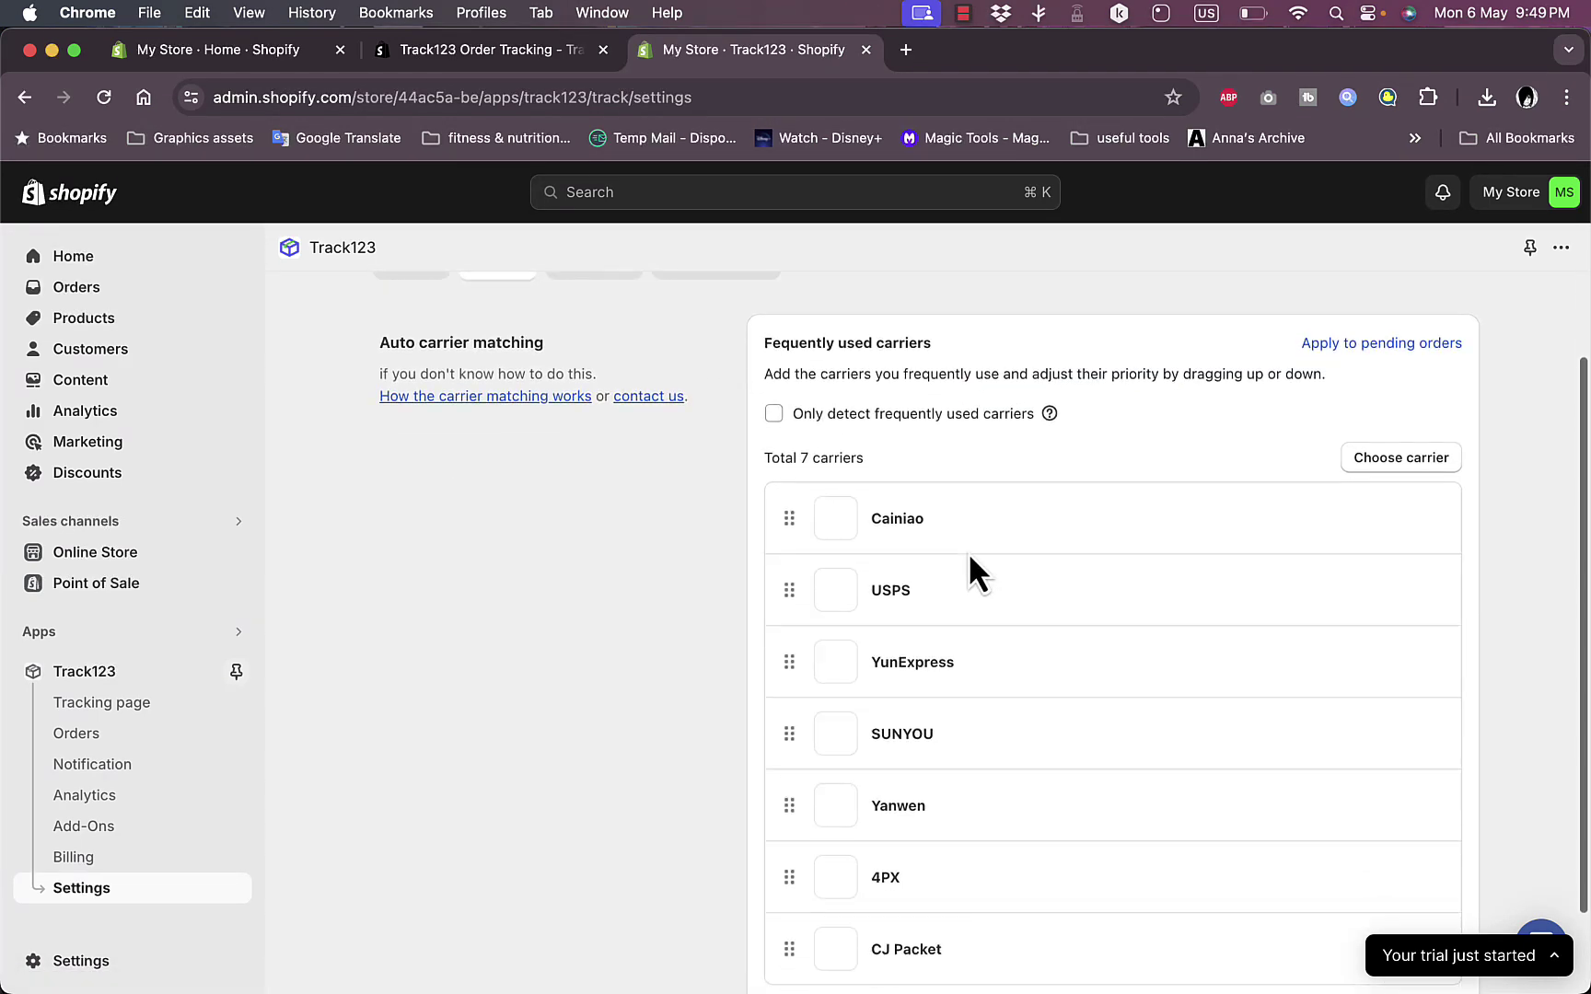
scroll(1066, 524, "down", 1)
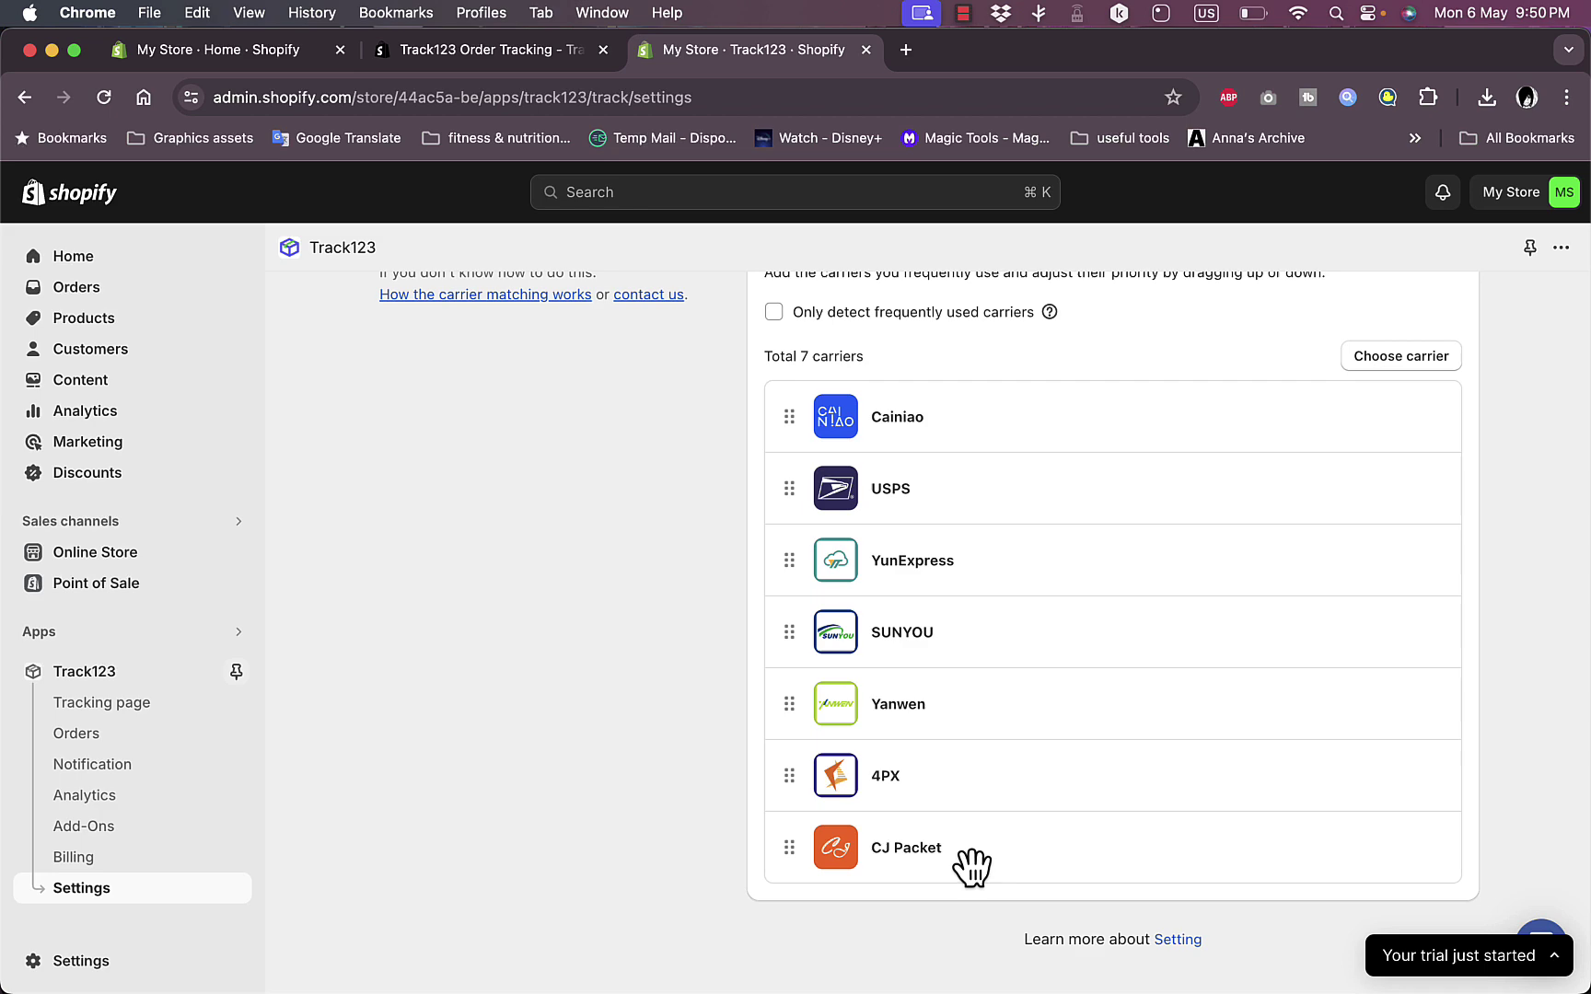
scroll(987, 696, "up", 3)
scroll(987, 692, "down", 3)
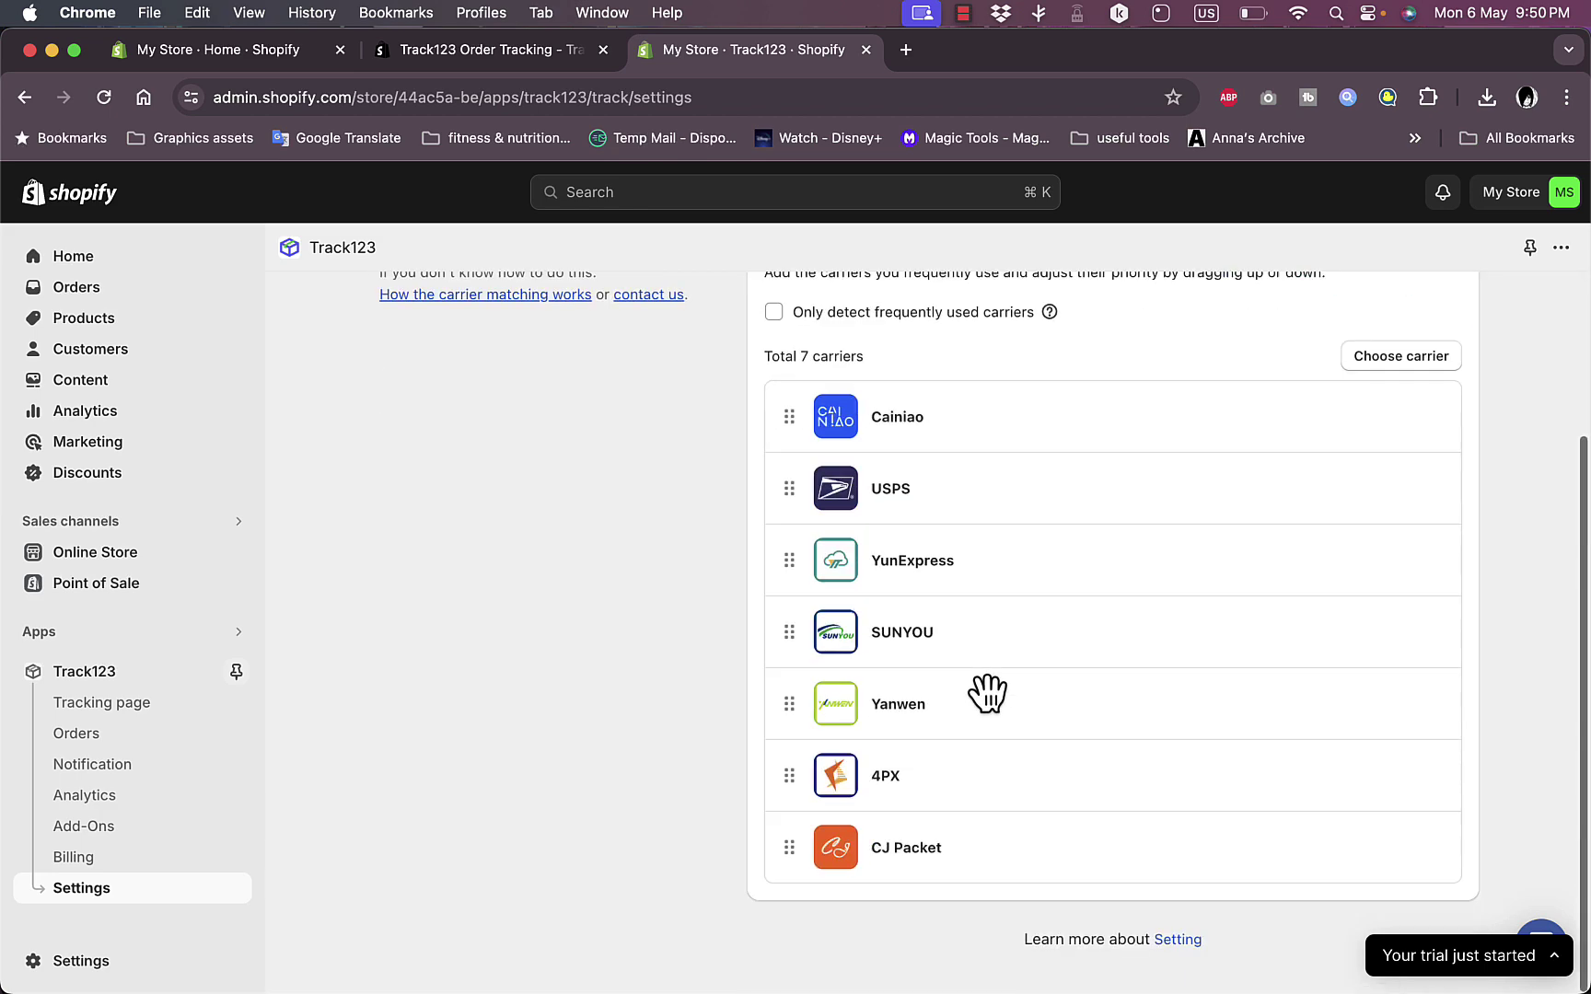
scroll(987, 693, "up", 3)
scroll(987, 692, "down", 3)
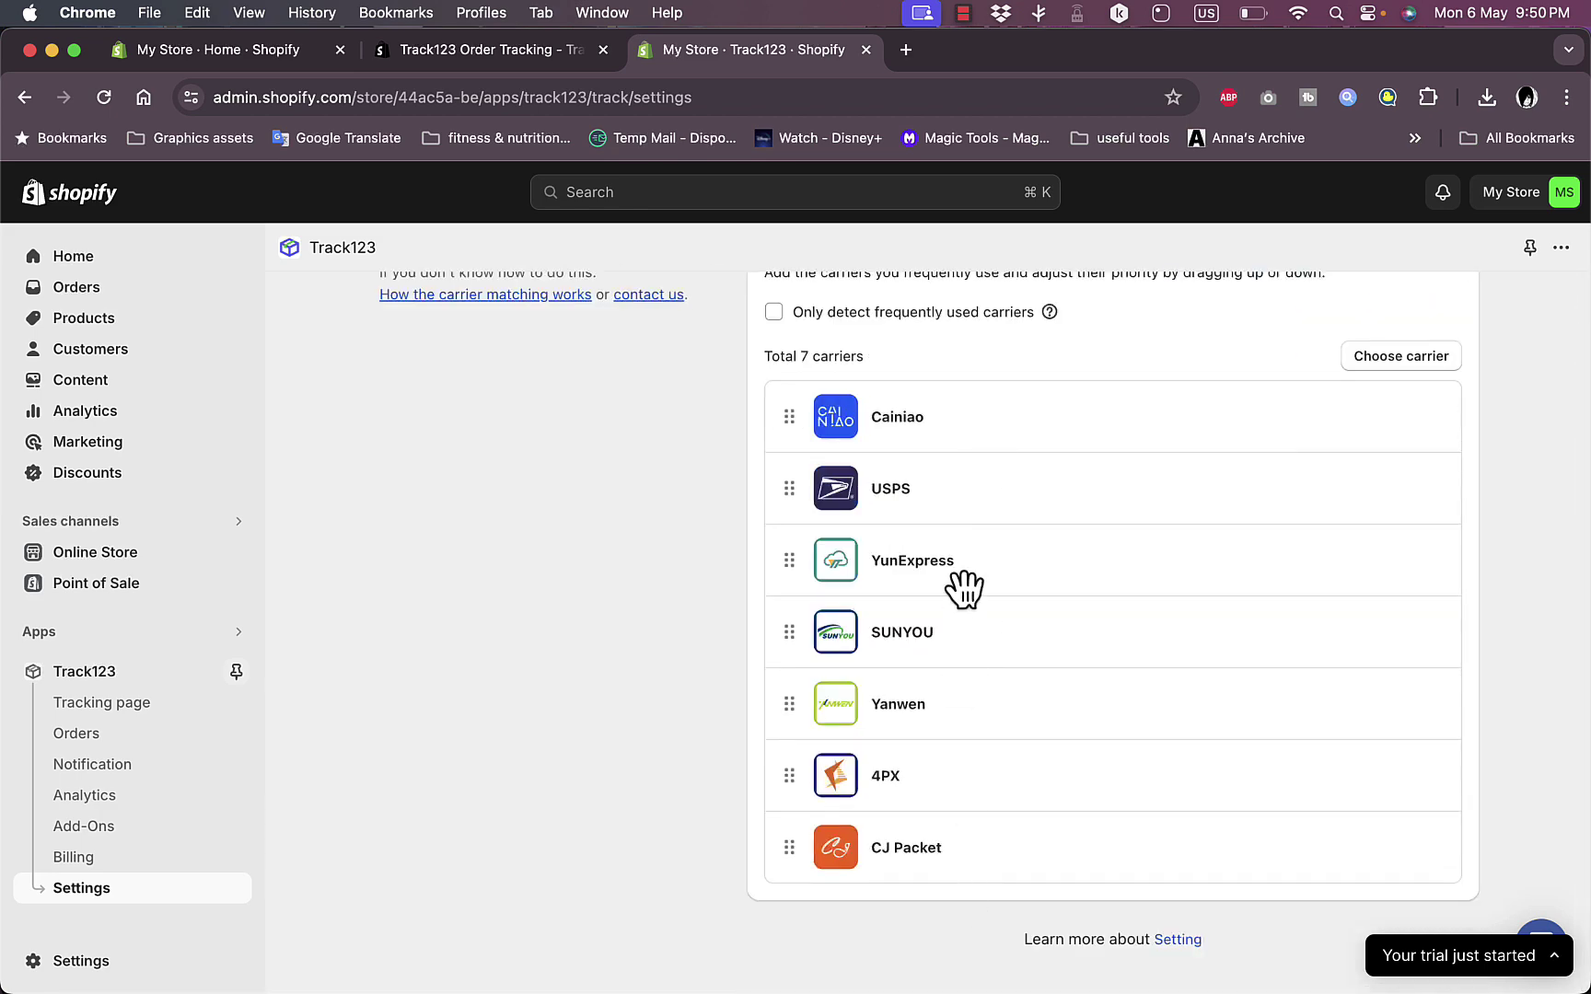
- Browse the Add carrier list and close it, keeping the seven carriers from Cainiao to CJ Packet
left_click(1410, 358)
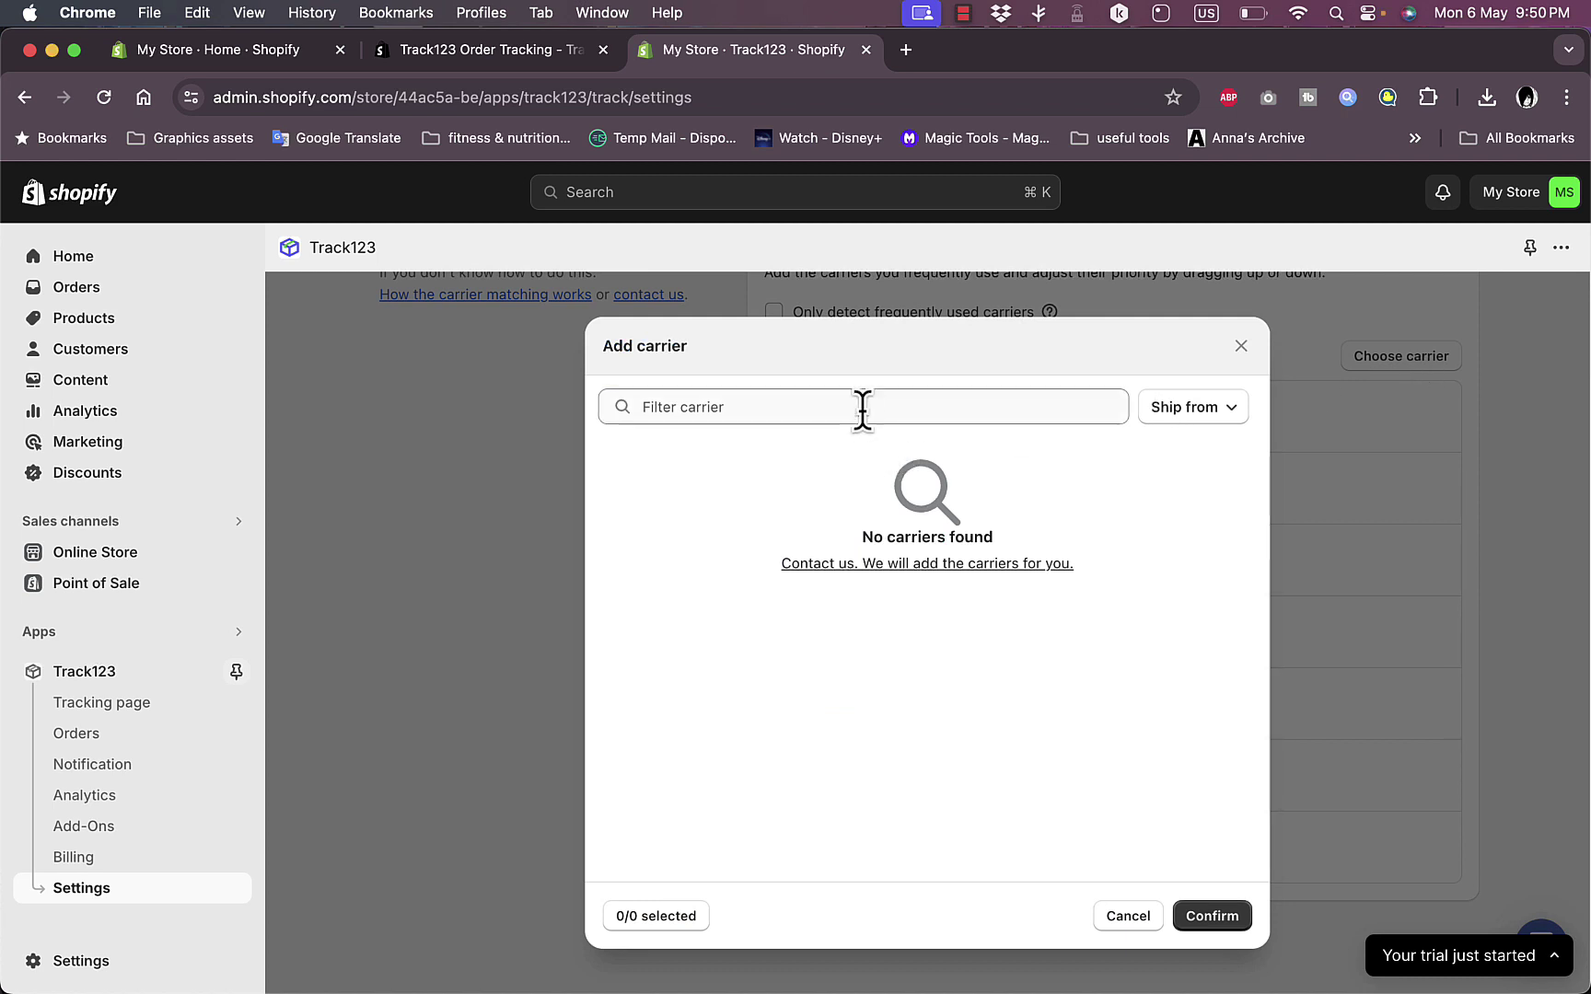
scroll(845, 714, "down", 5)
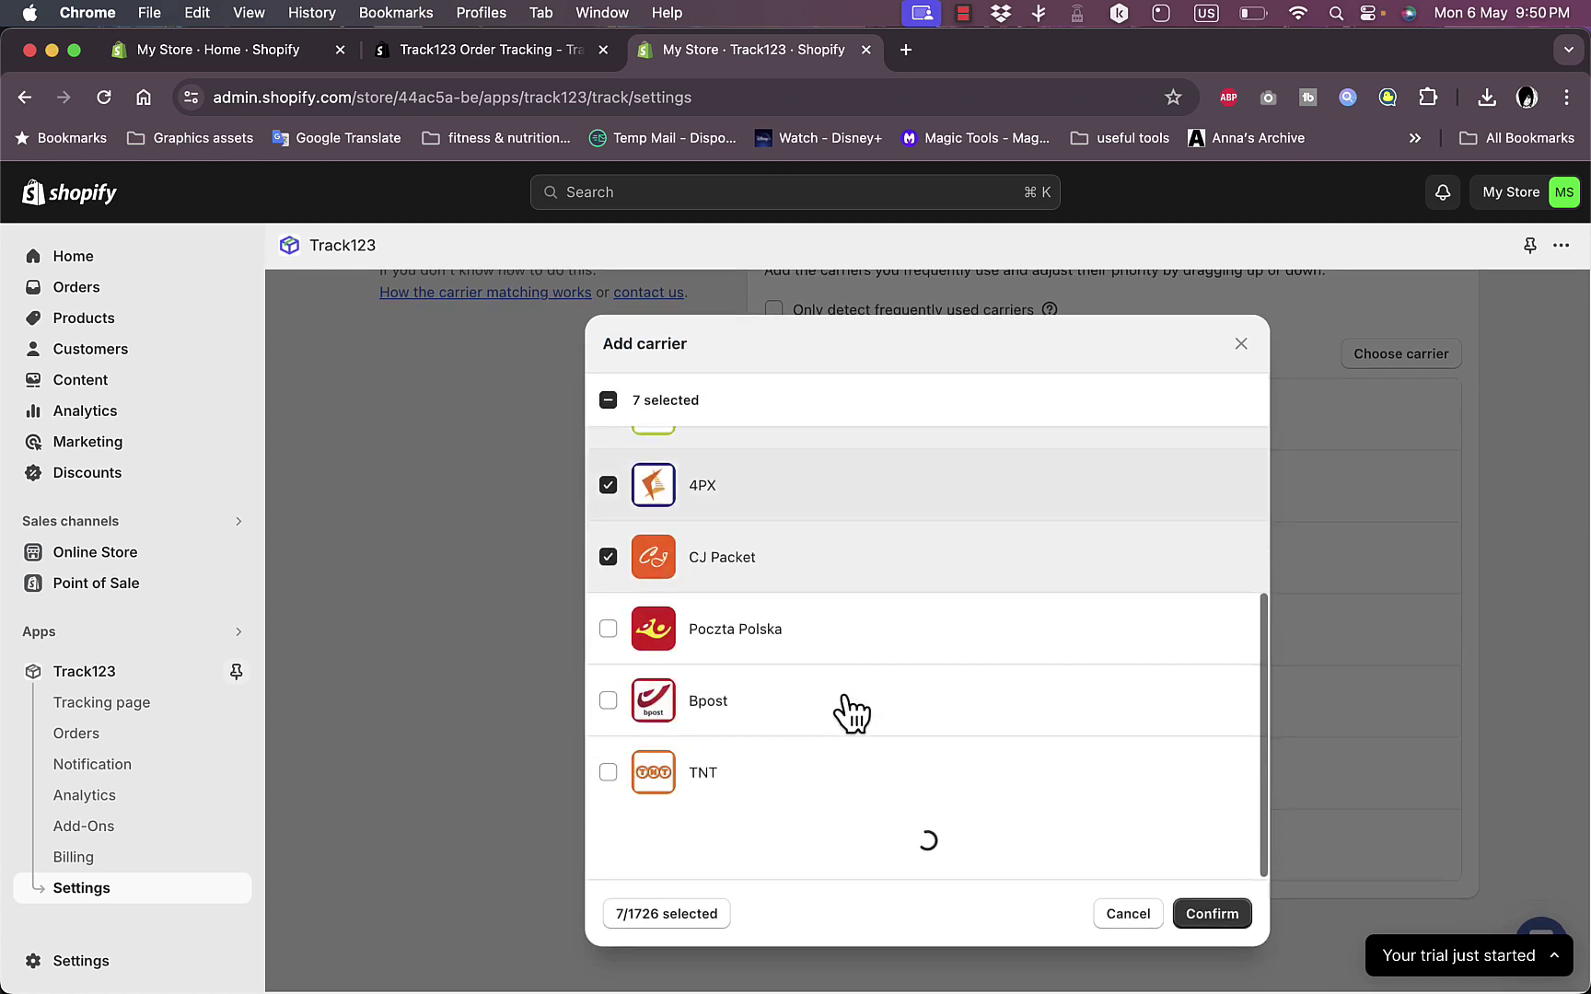
scroll(852, 714, "down", 8)
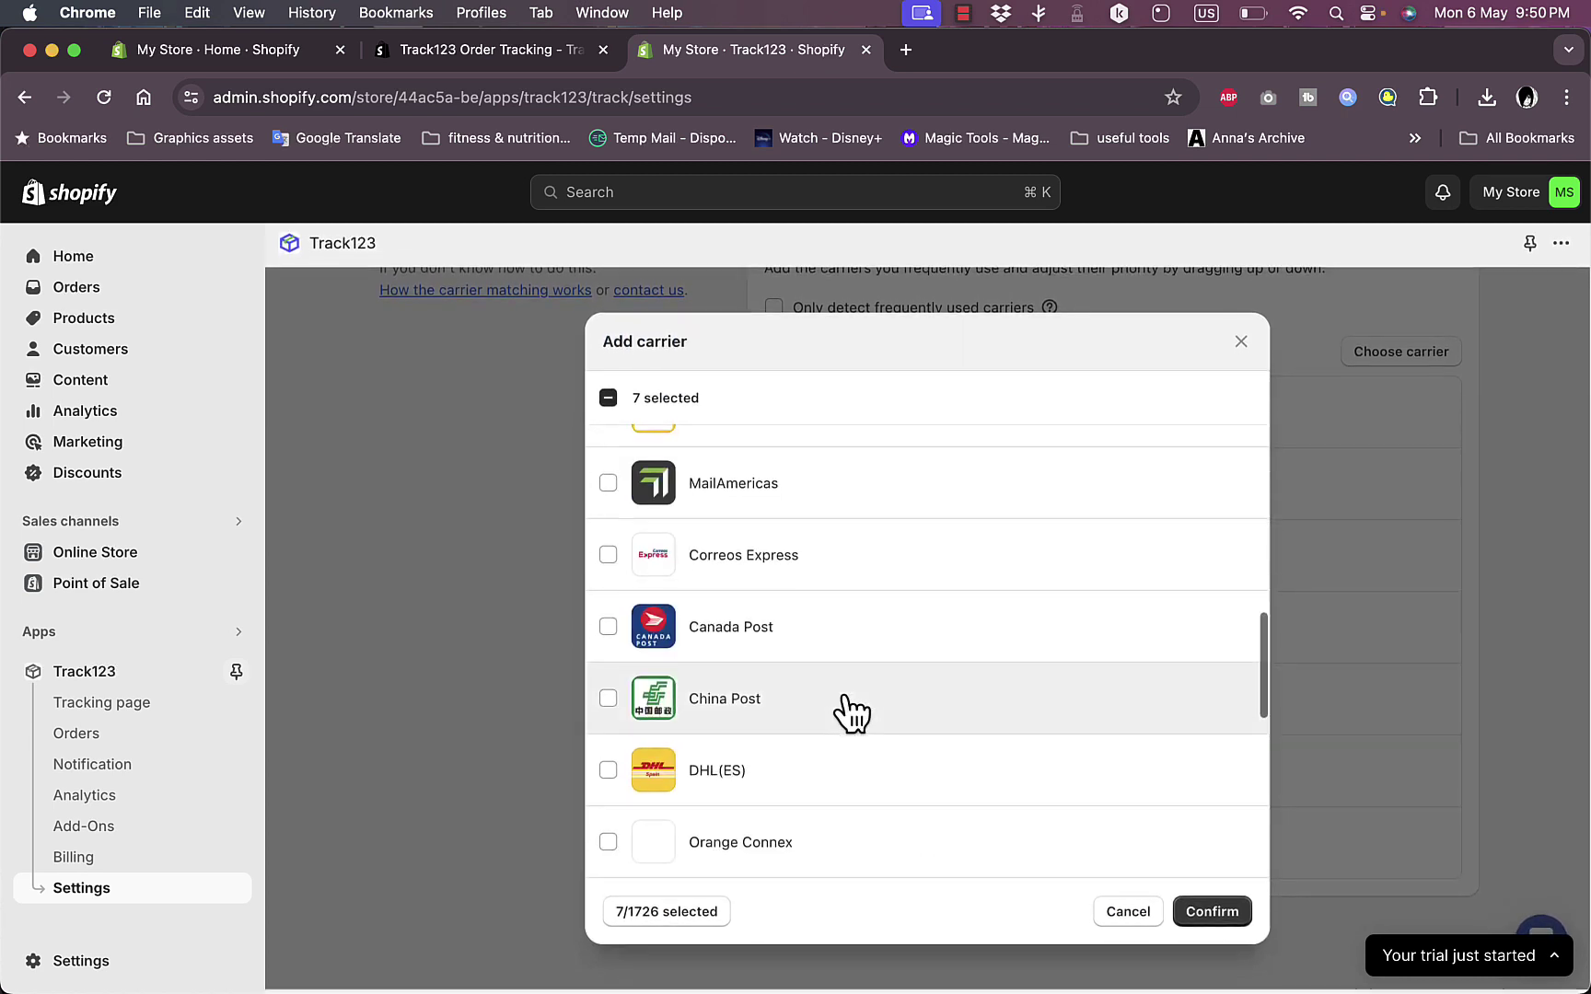
scroll(852, 711, "down", 10)
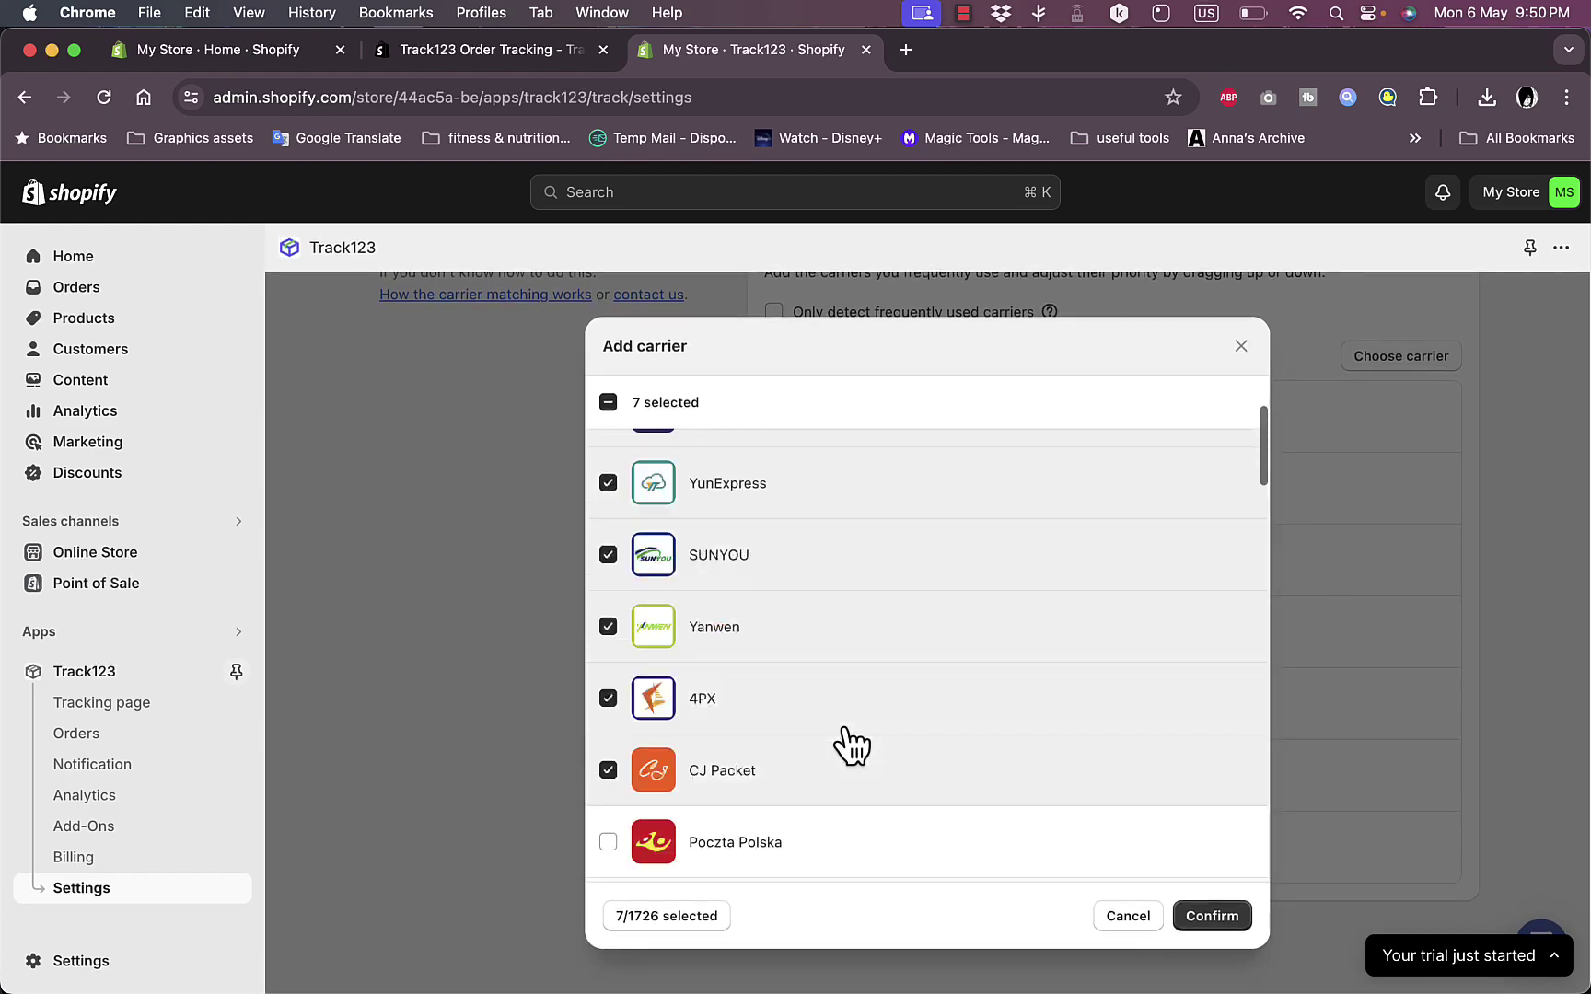
left_click(1145, 918)
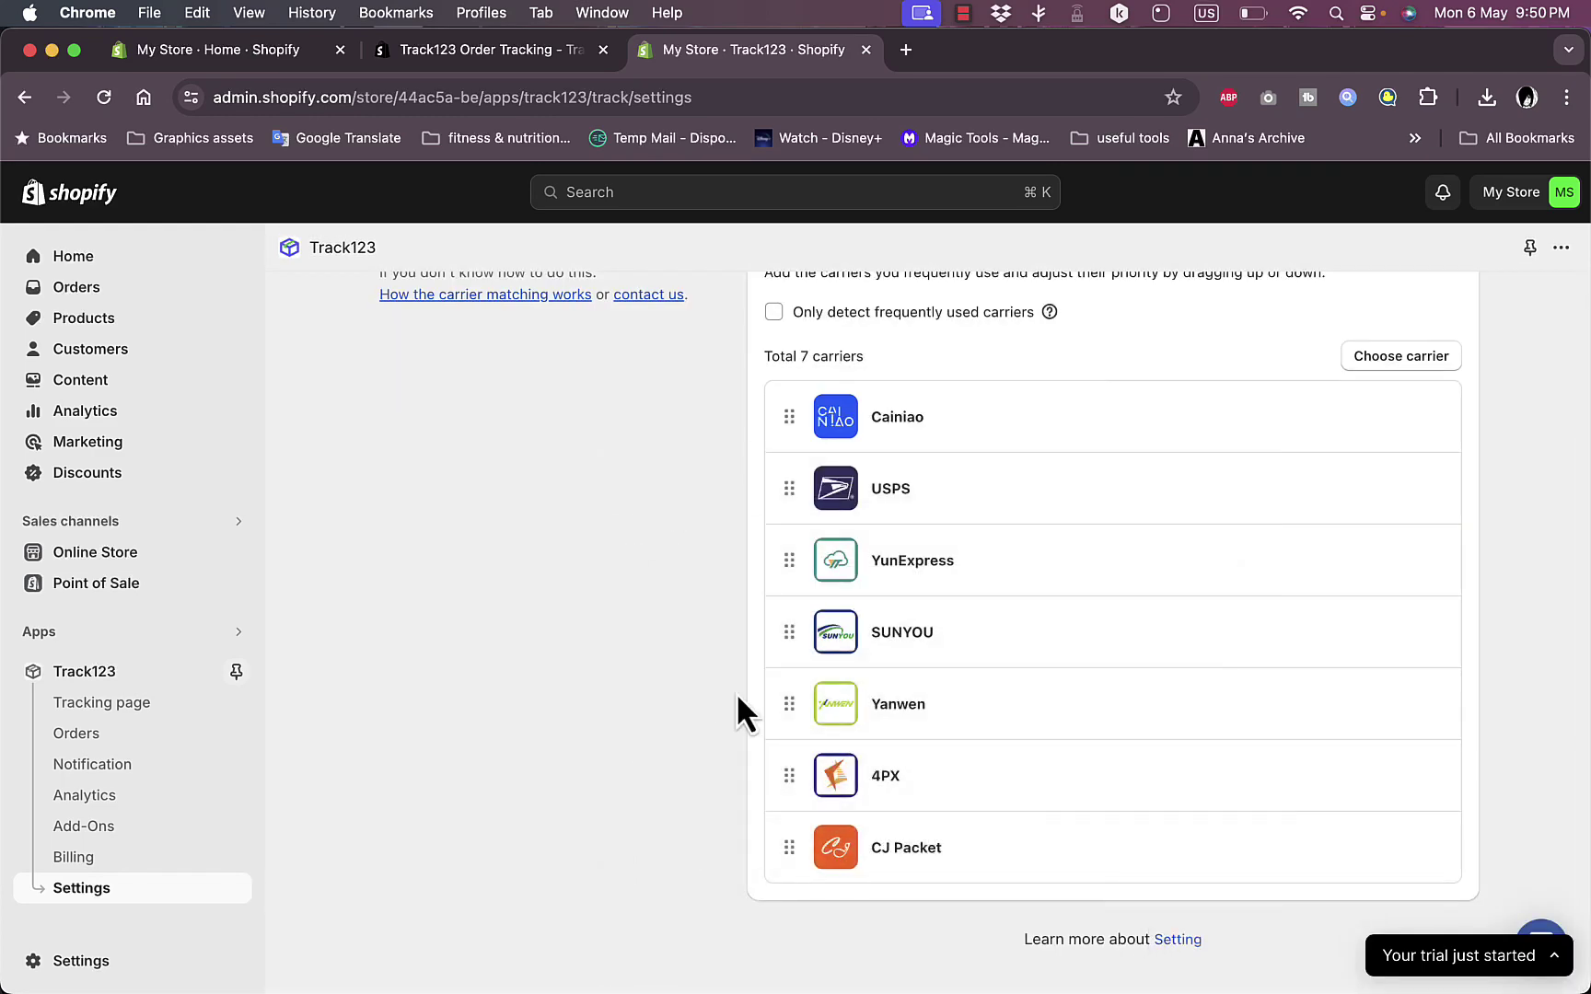
scroll(391, 431, "up", 3)
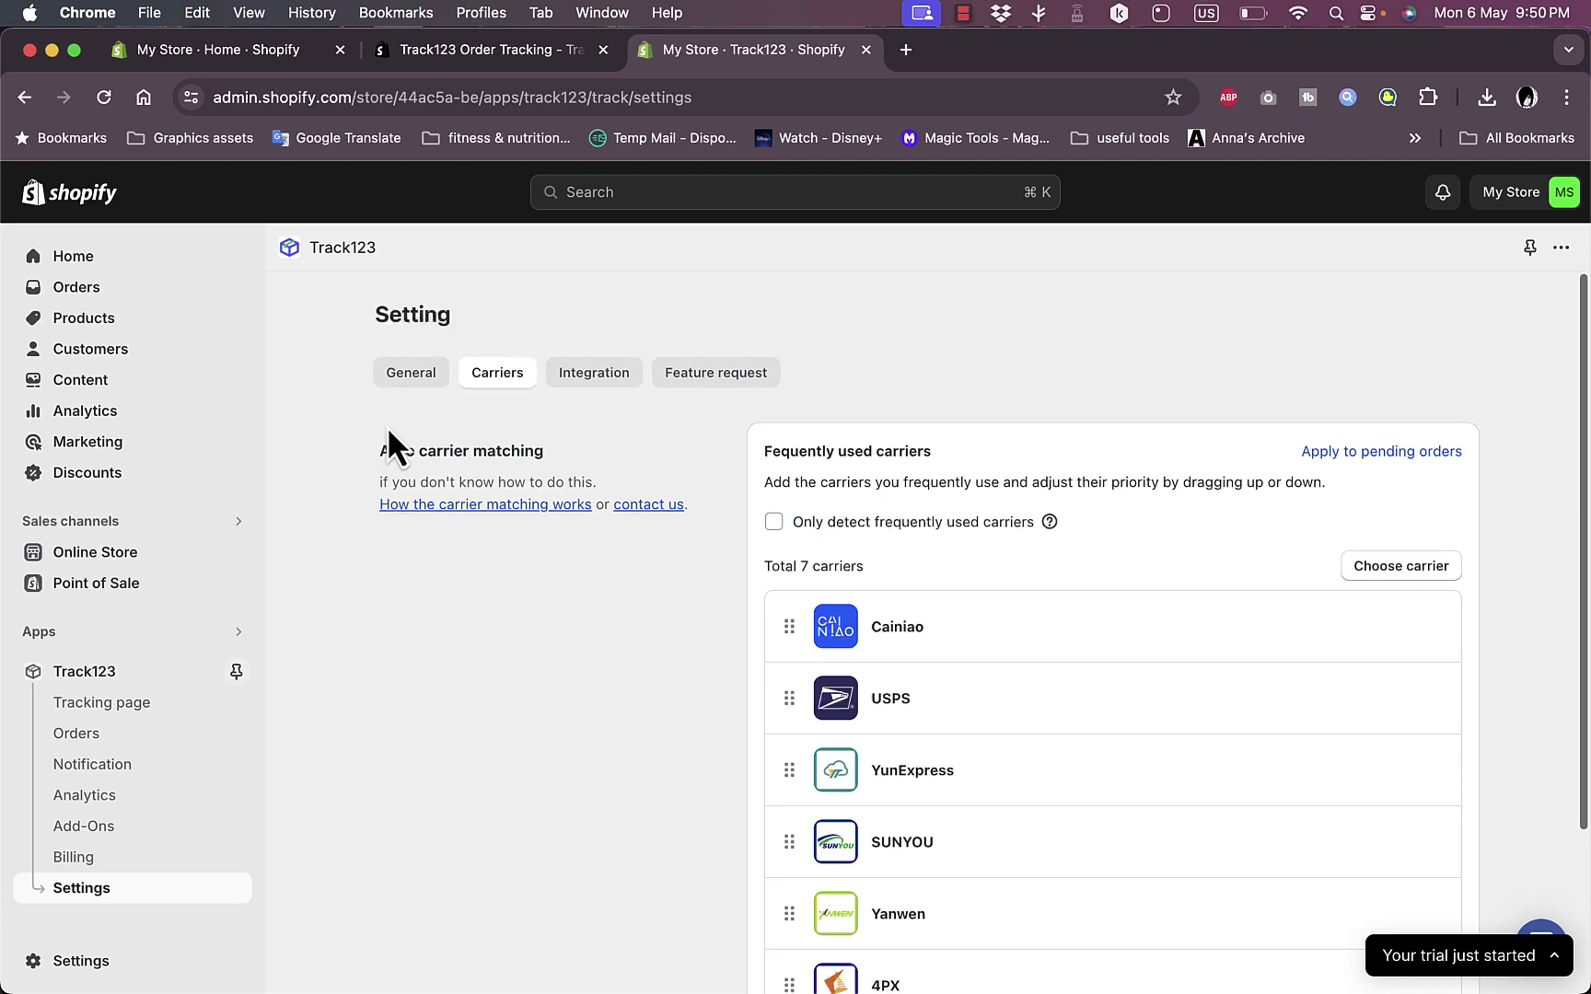
- Scroll the Integration tab's Payment, Automation, Review and Other cards, including PayPal, Klaviyo and Loox
left_click(585, 384)
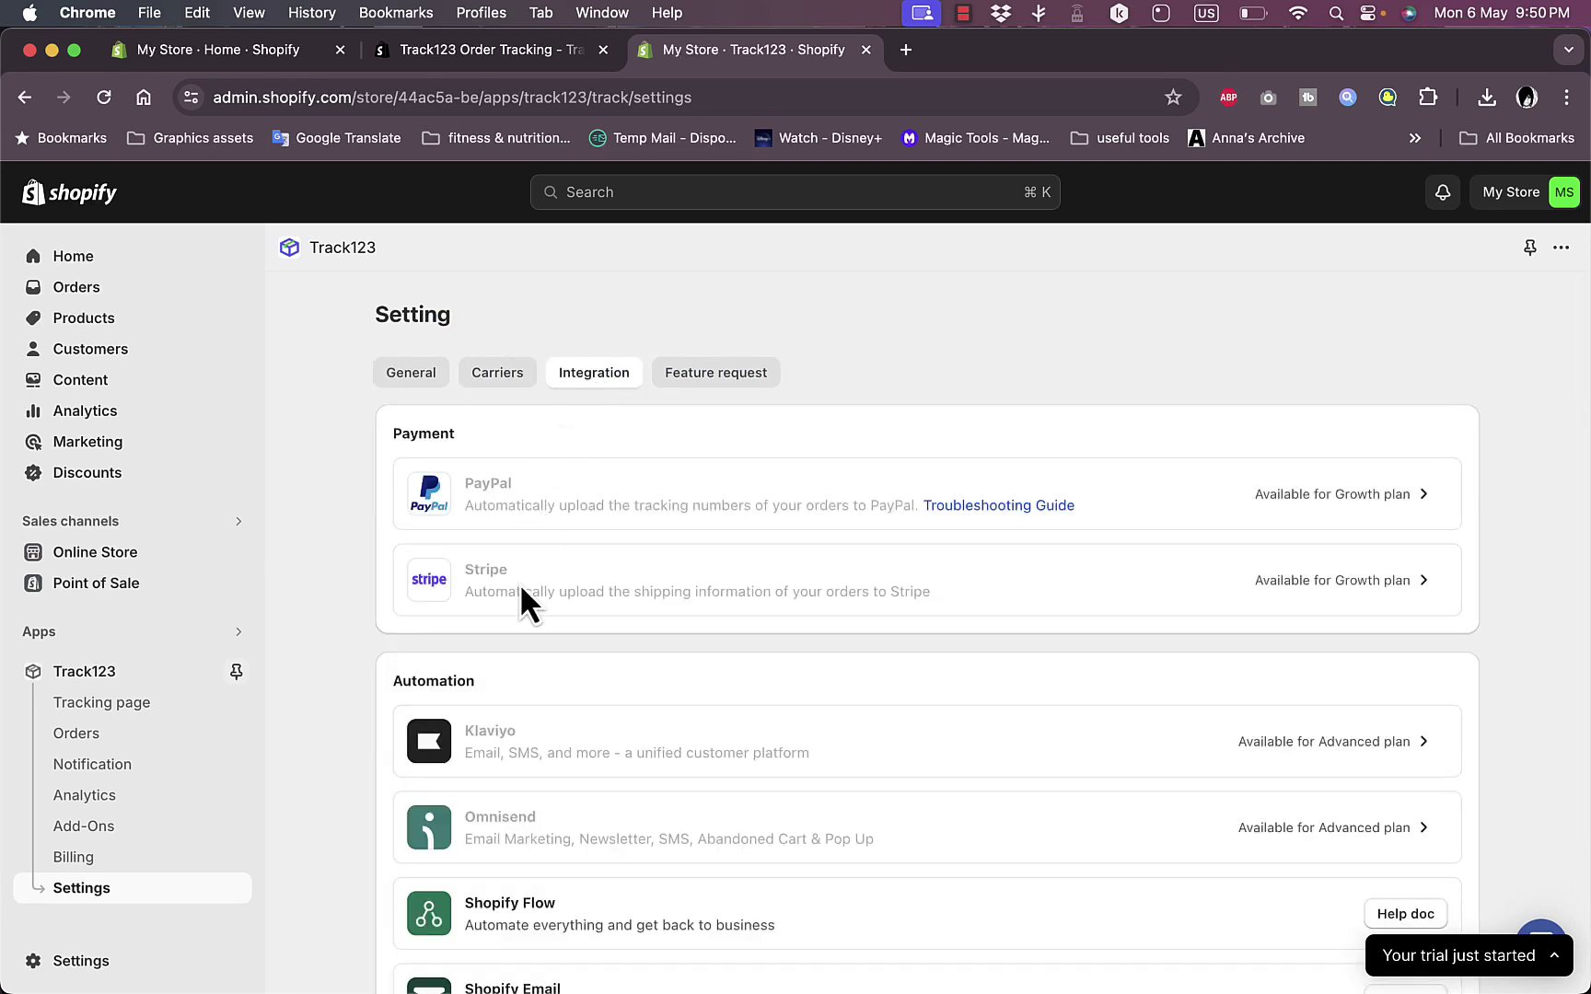
scroll(552, 553, "down", 4)
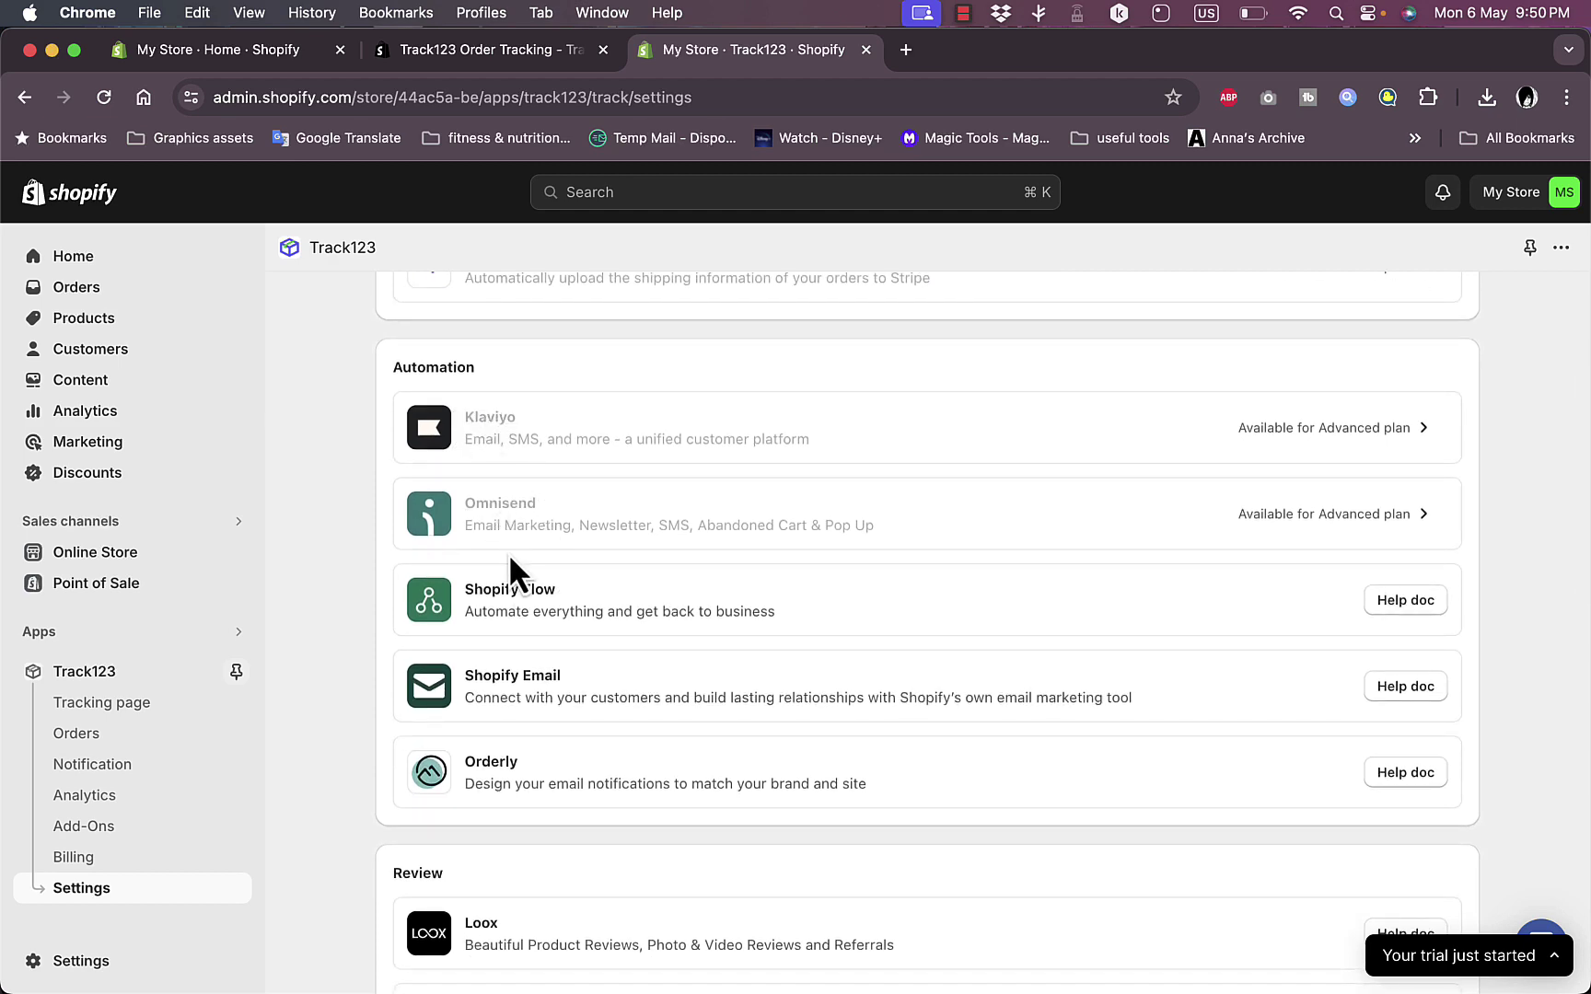
scroll(655, 521, "down", 6)
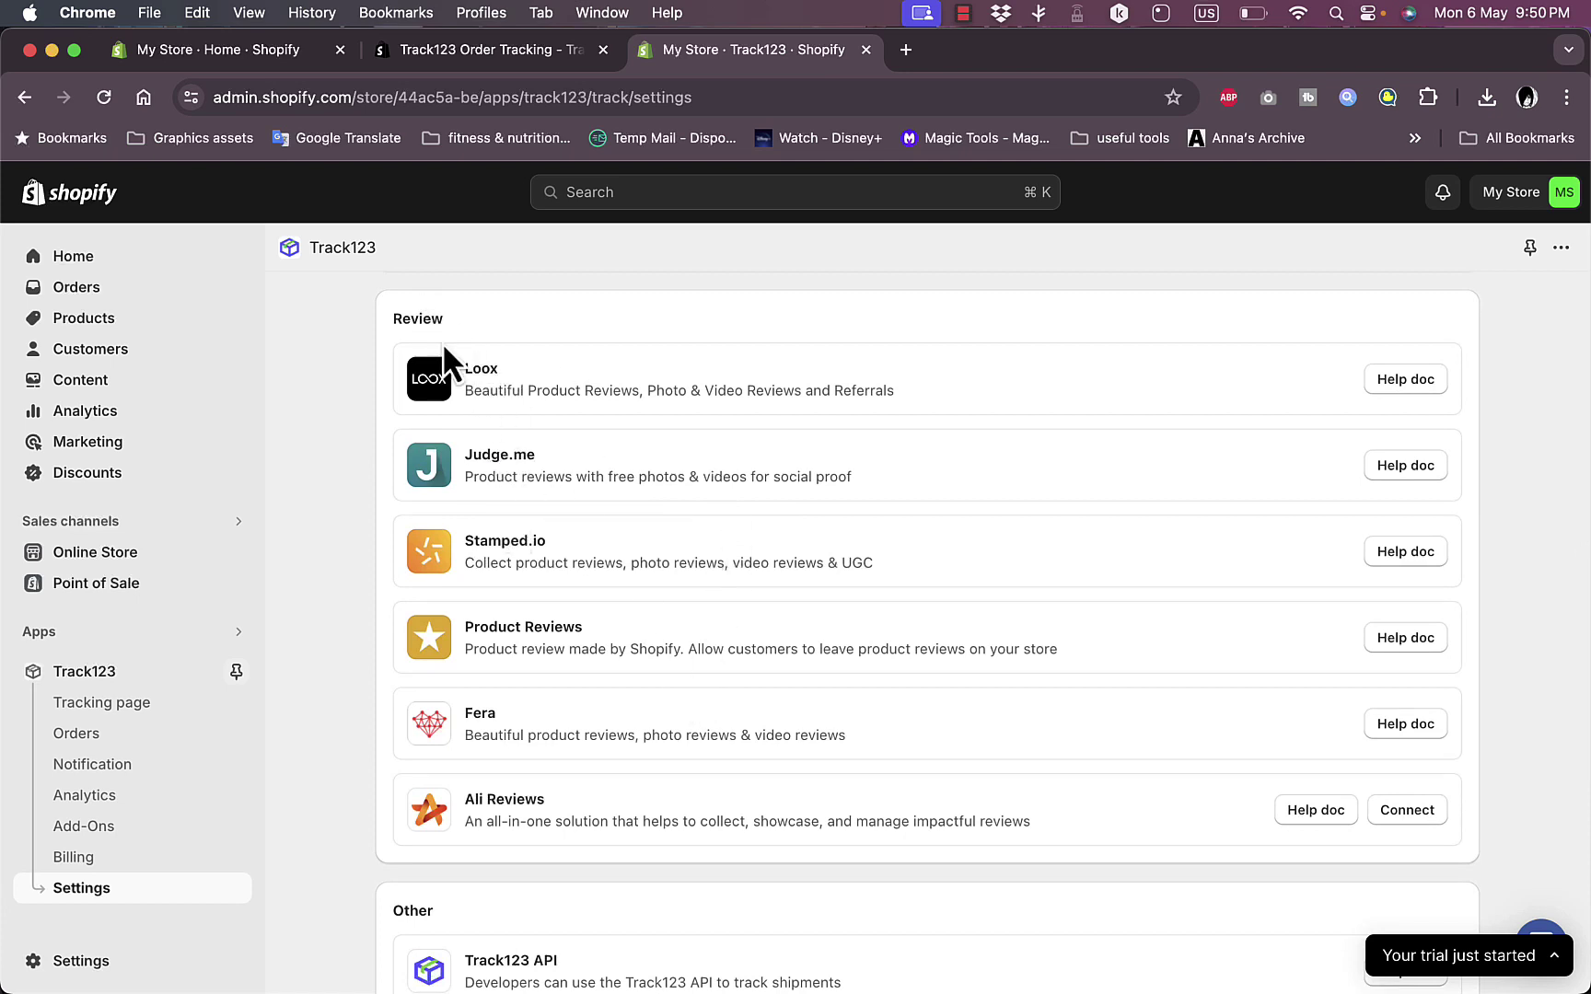
scroll(541, 337, "down", 6)
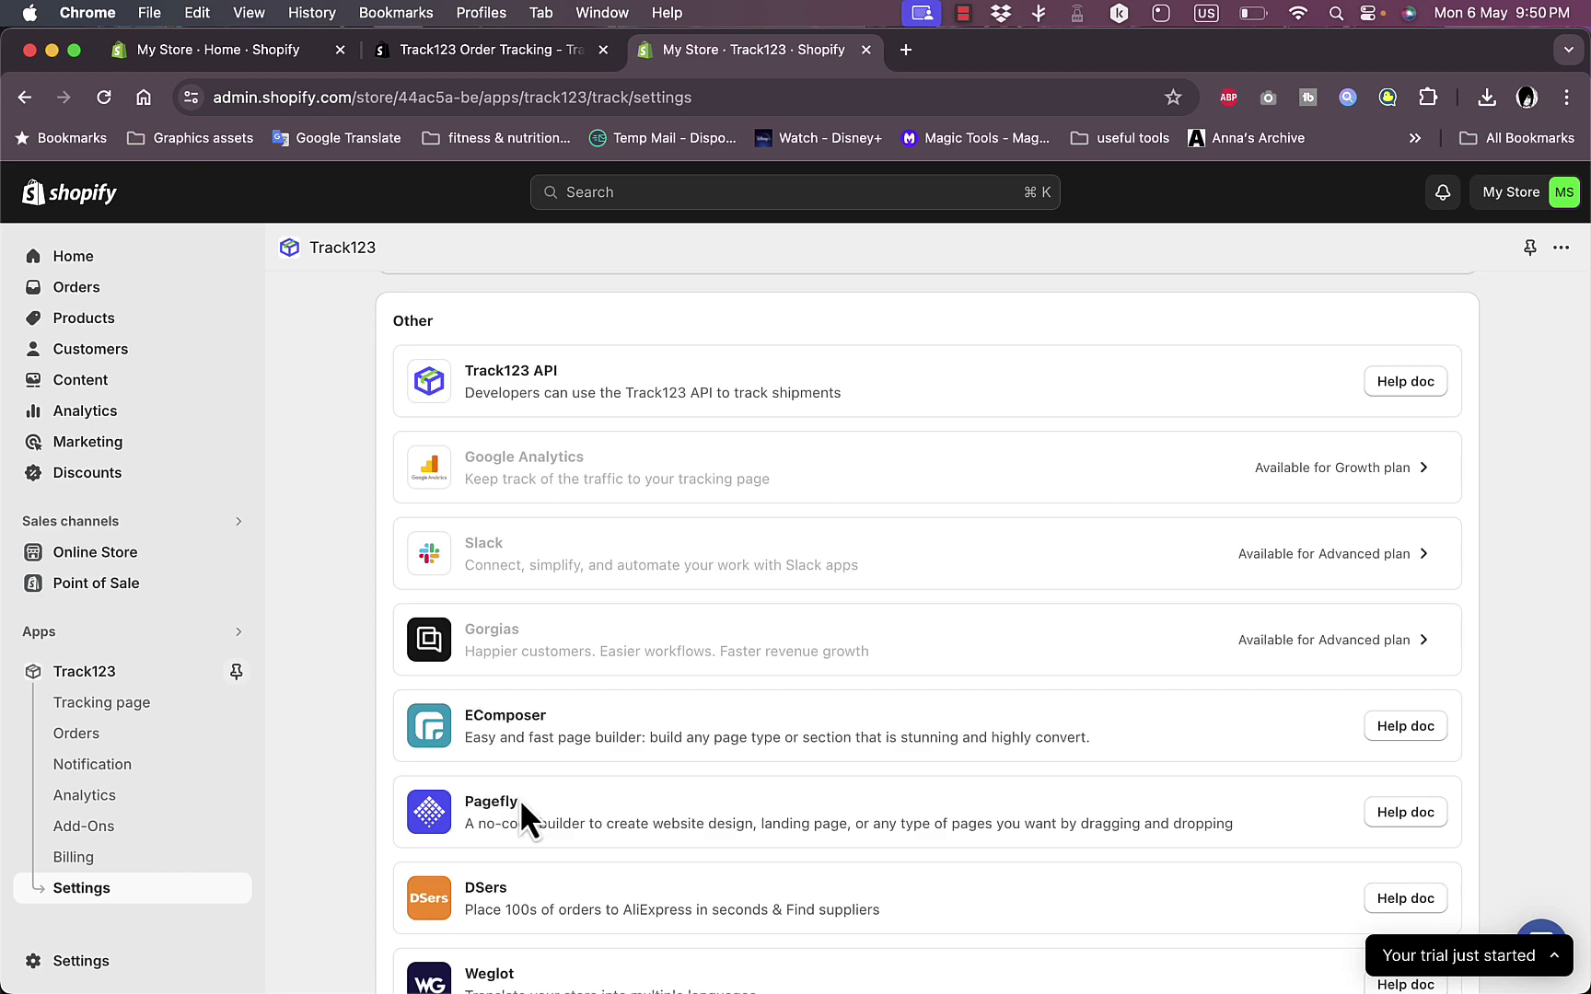
scroll(521, 802, "down", 2)
scroll(521, 804, "up", 15)
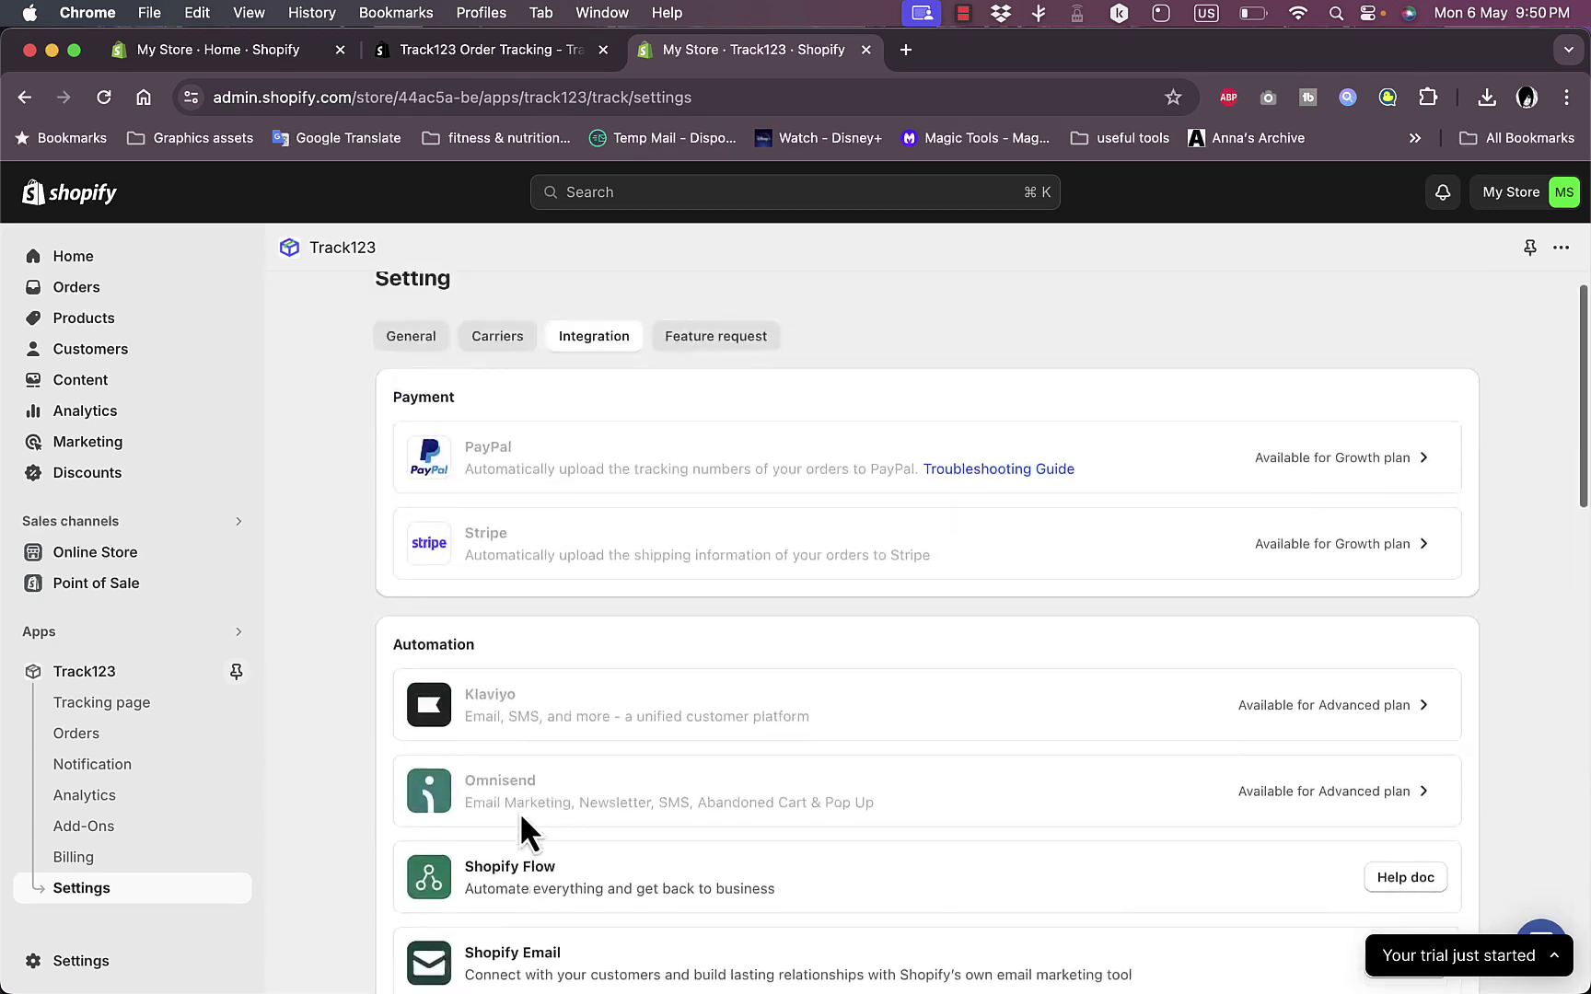